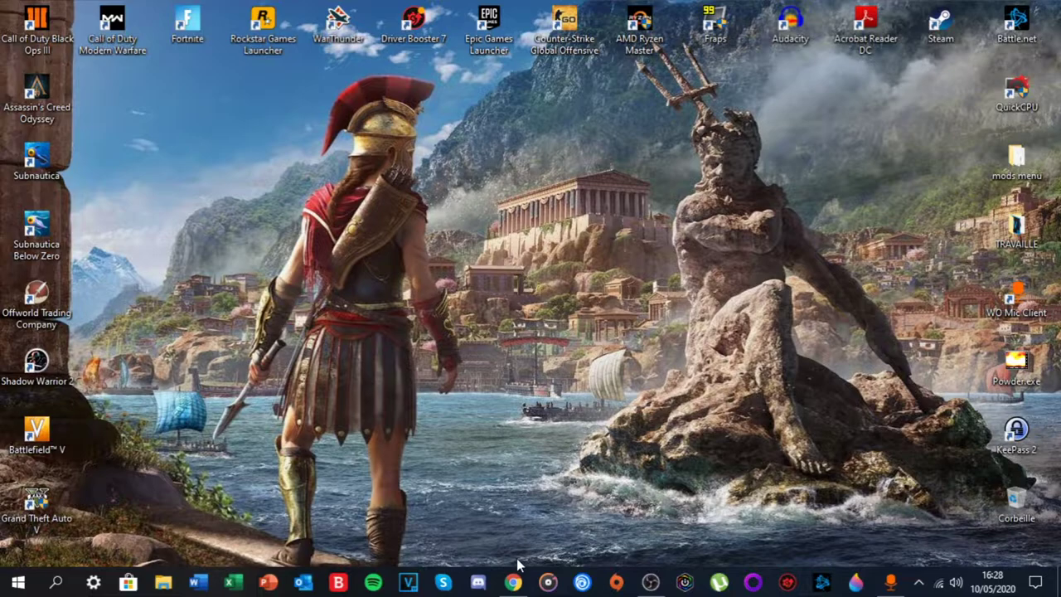
Switch to Chrome and look over the WinRAR 5.90 download page.
{"action": "mouse_move", "coordinate": [513, 583]}
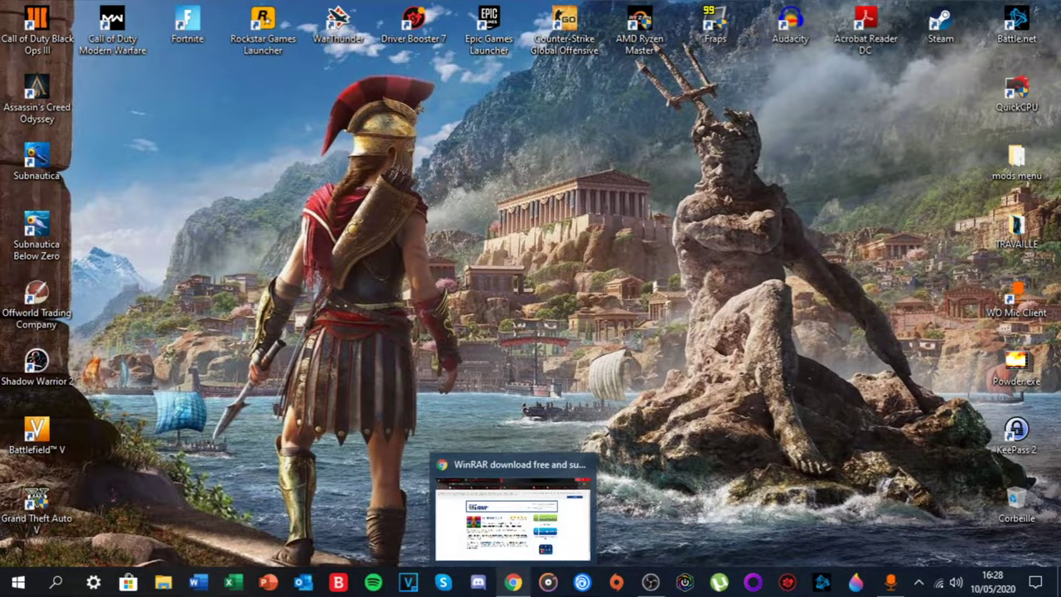
{"action": "left_click", "coordinate": [513, 506]}
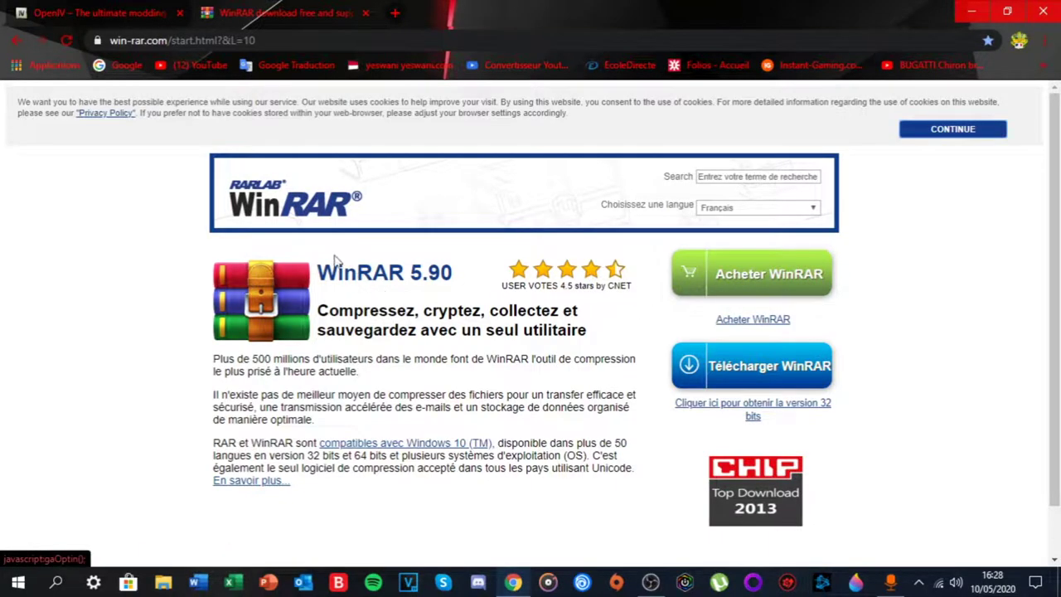
{"action": "left_click_drag", "start_coordinate": [320, 263], "coordinate": [418, 307]}
{"action": "left_click", "coordinate": [441, 296]}
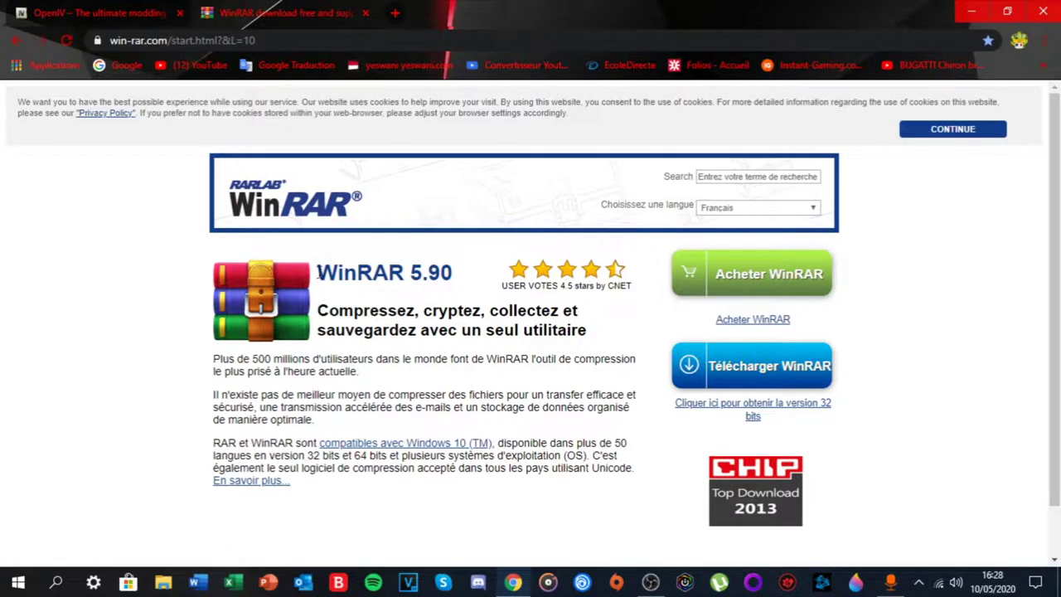
{"action": "scroll", "coordinate": [406, 338], "scroll_direction": "down", "scroll_amount": 2}
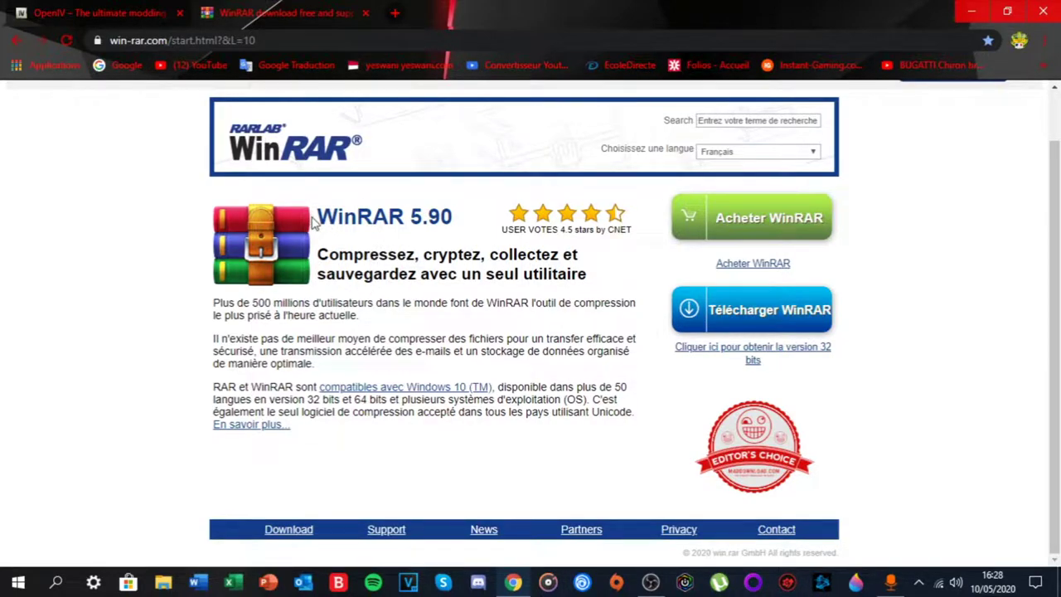
{"action": "left_click_drag", "start_coordinate": [320, 220], "coordinate": [348, 239]}
{"action": "left_click", "coordinate": [348, 219]}
{"action": "left_click", "coordinate": [412, 258]}
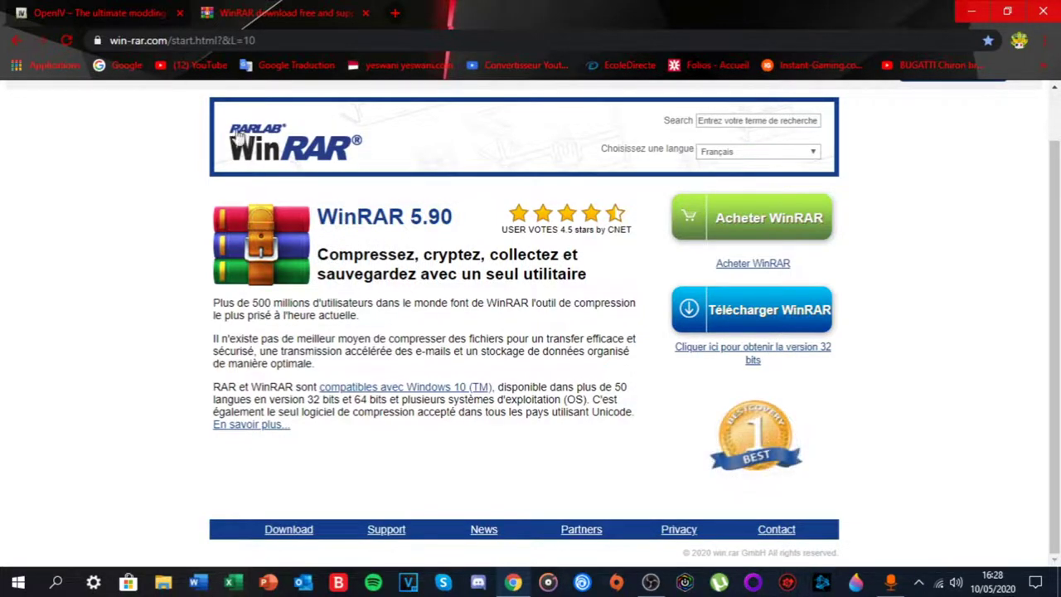
Bring up the OpenIV website and look through its home page.
{"action": "left_click", "coordinate": [115, 10]}
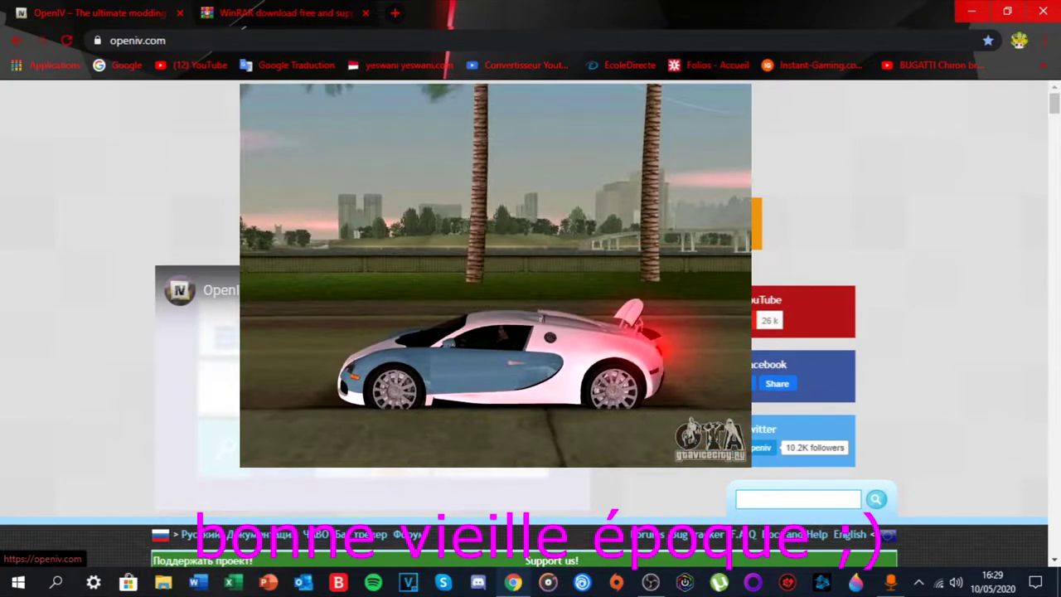
{"action": "scroll", "coordinate": [497, 315], "scroll_direction": "down", "scroll_amount": 7}
{"action": "scroll", "coordinate": [468, 308], "scroll_direction": "up", "scroll_amount": 6}
{"action": "scroll", "coordinate": [439, 331], "scroll_direction": "down", "scroll_amount": 3}
{"action": "scroll", "coordinate": [414, 357], "scroll_direction": "up", "scroll_amount": 4}
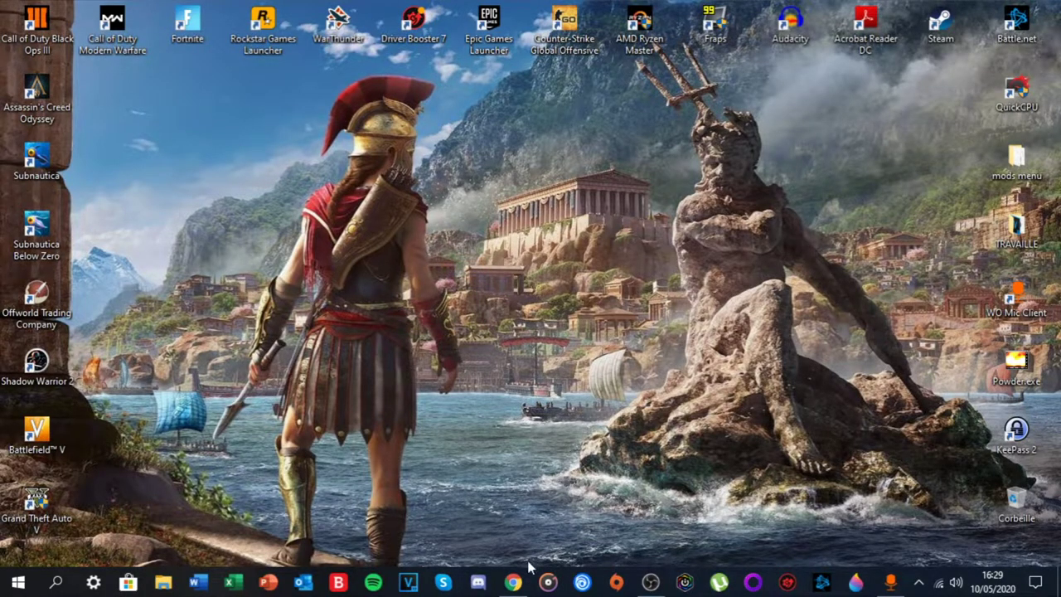
Return to the OpenIV website in Chrome and download the OpenIV 4.0 setup file.
{"action": "left_click", "coordinate": [513, 581]}
{"action": "scroll", "coordinate": [426, 343], "scroll_direction": "down", "scroll_amount": 2}
{"action": "scroll", "coordinate": [434, 254], "scroll_direction": "up", "scroll_amount": 2}
{"action": "left_click", "coordinate": [329, 10]}
{"action": "left_click", "coordinate": [120, 10]}
{"action": "left_click", "coordinate": [393, 229]}
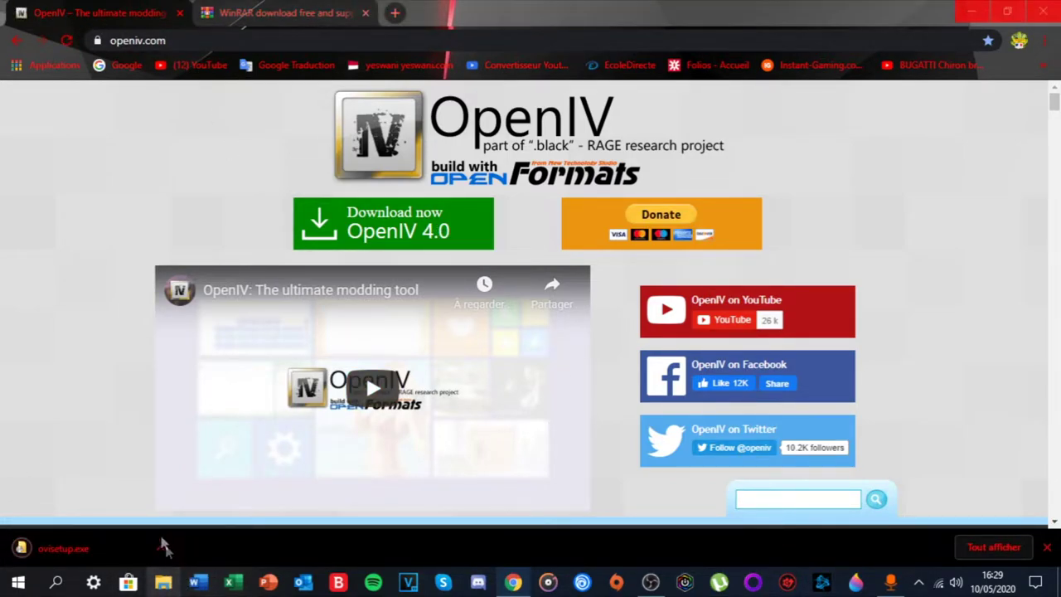
Run ovisetup.exe from the Téléchargements folder in File Explorer and continue the installation in English.
{"action": "left_click", "coordinate": [162, 582]}
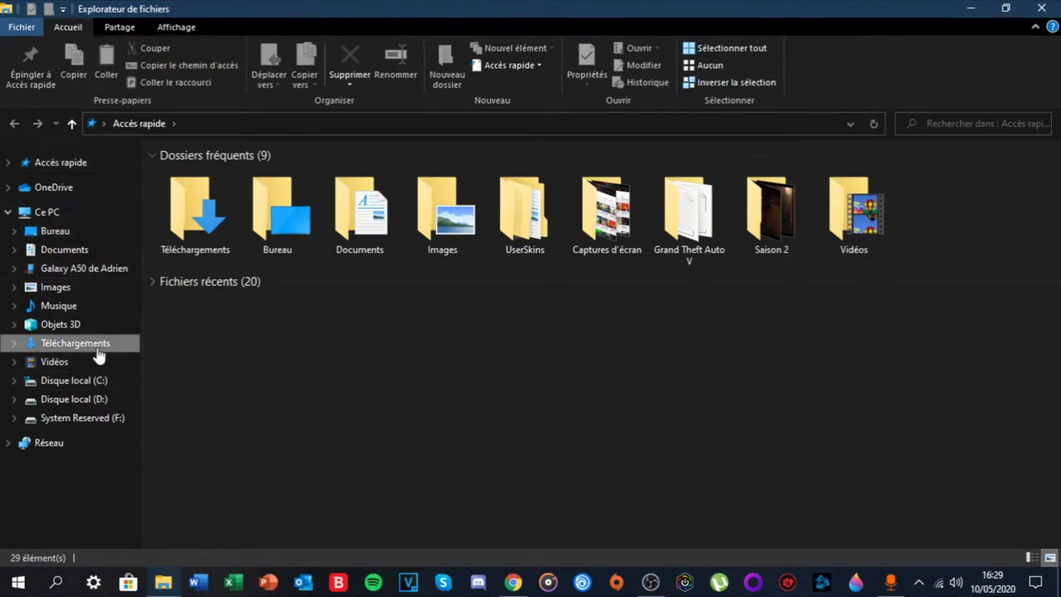
{"action": "left_click", "coordinate": [97, 350]}
{"action": "double_click", "coordinate": [217, 199]}
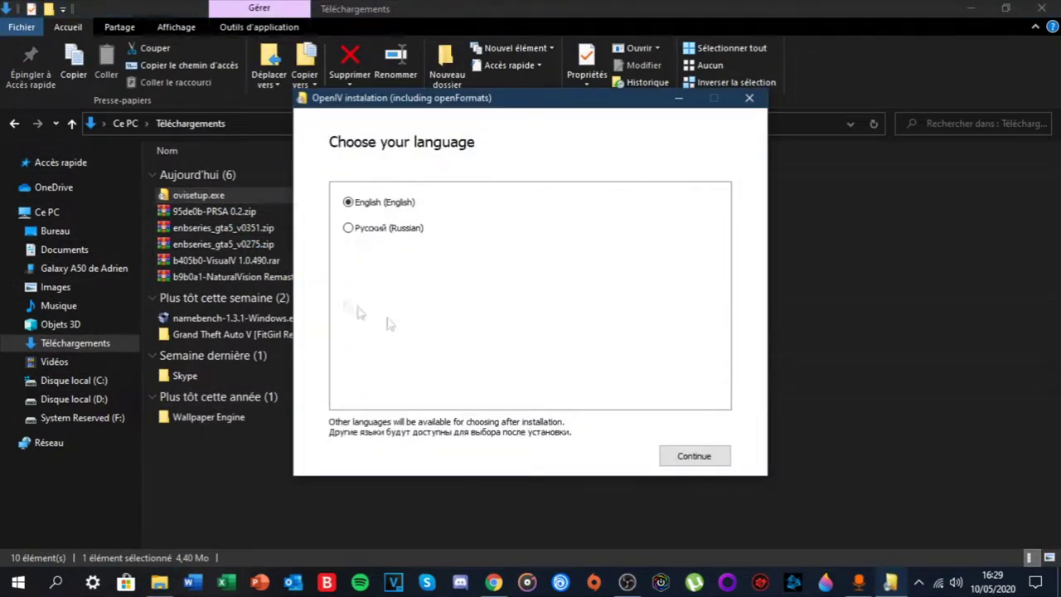
{"action": "left_click", "coordinate": [696, 458]}
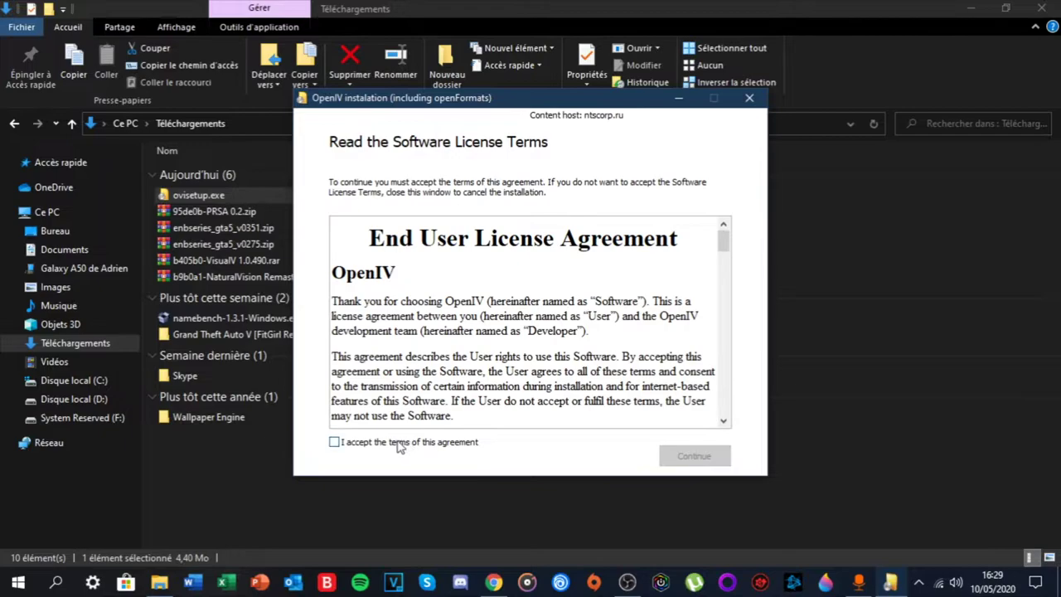
Accept the licence terms and install OpenIV to this computer with a desktop icon and launch after installation.
{"action": "left_click", "coordinate": [398, 443]}
{"action": "left_click", "coordinate": [693, 456]}
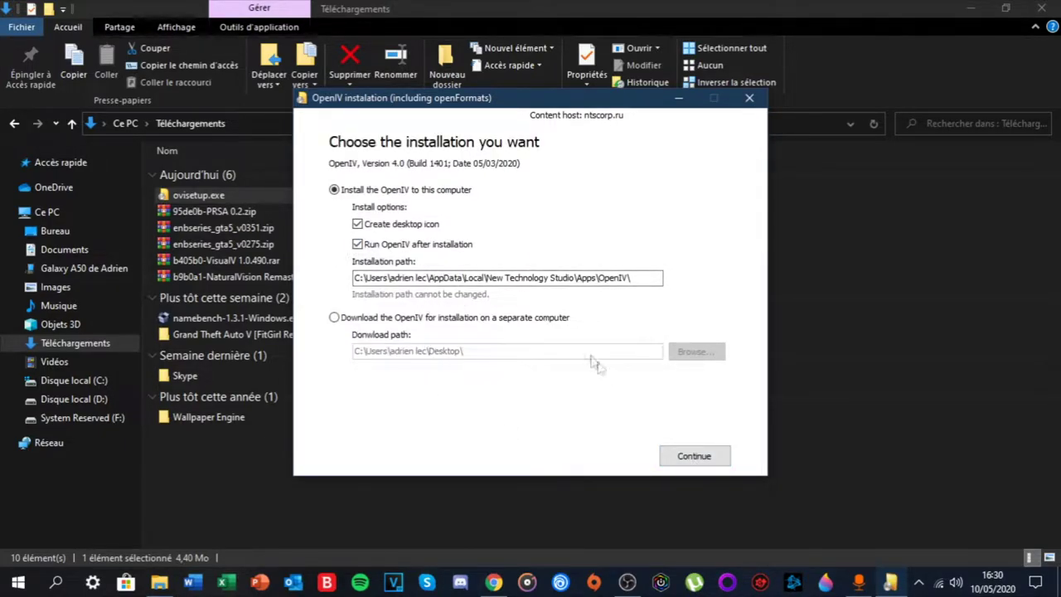
{"action": "left_click", "coordinate": [663, 464]}
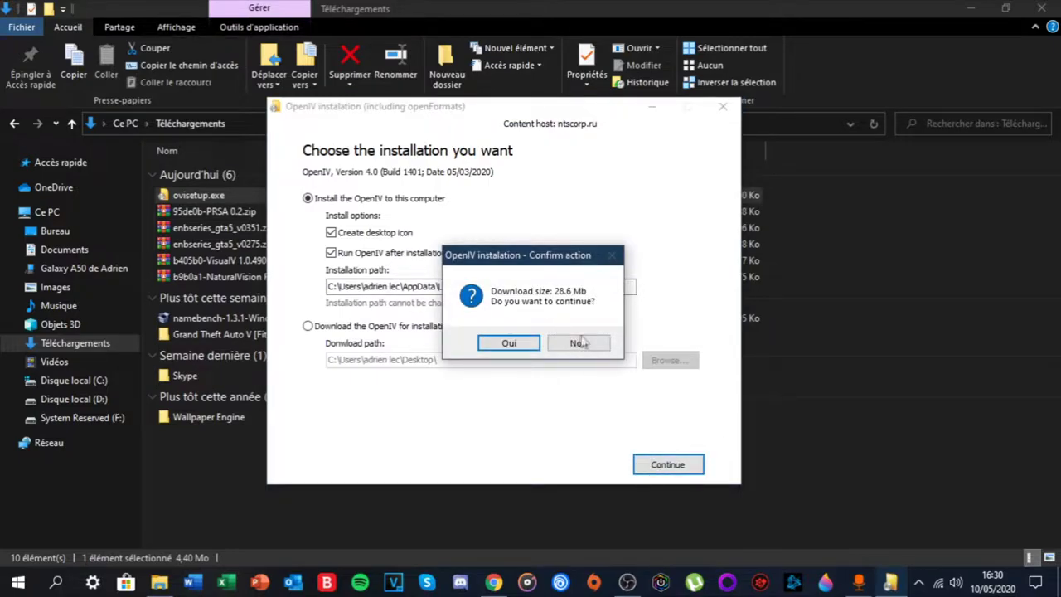
{"action": "left_click", "coordinate": [515, 343]}
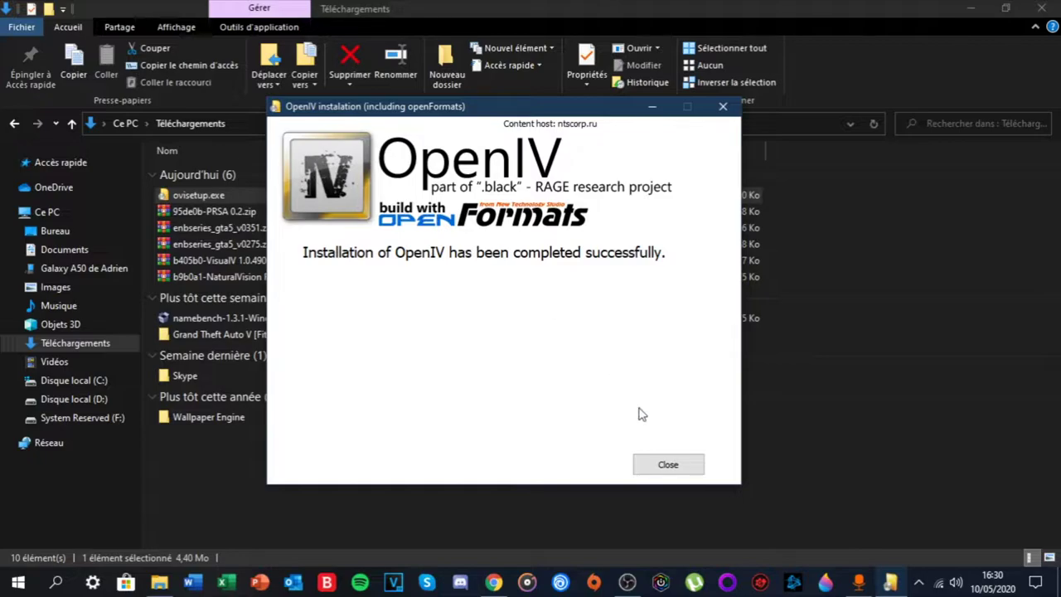
Close the OpenIV installer and delete ovisetup.exe from the Téléchargements folder.
{"action": "left_click", "coordinate": [668, 465]}
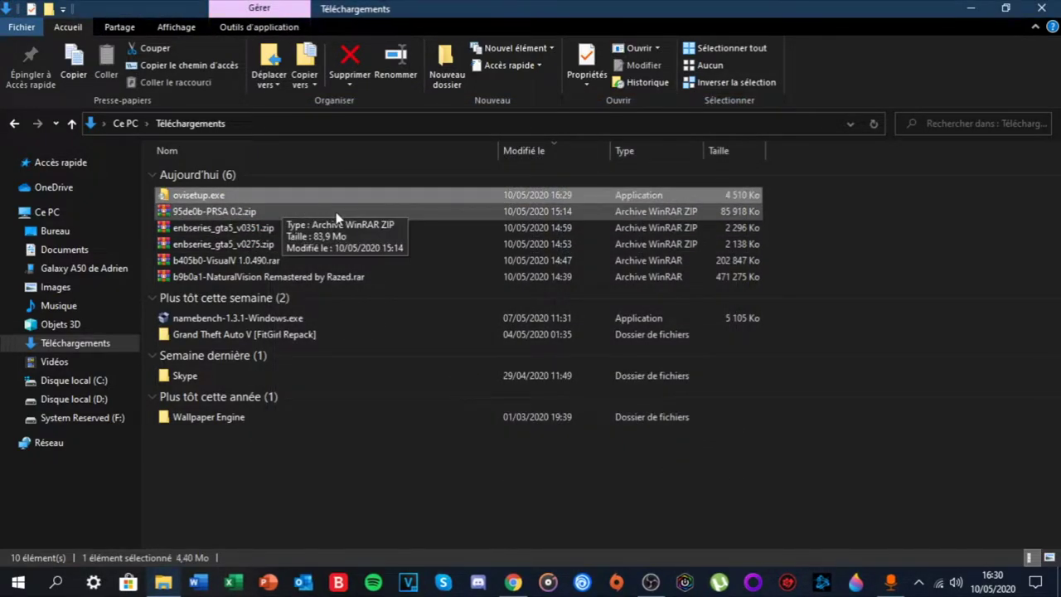
{"action": "key", "text": "Delete"}
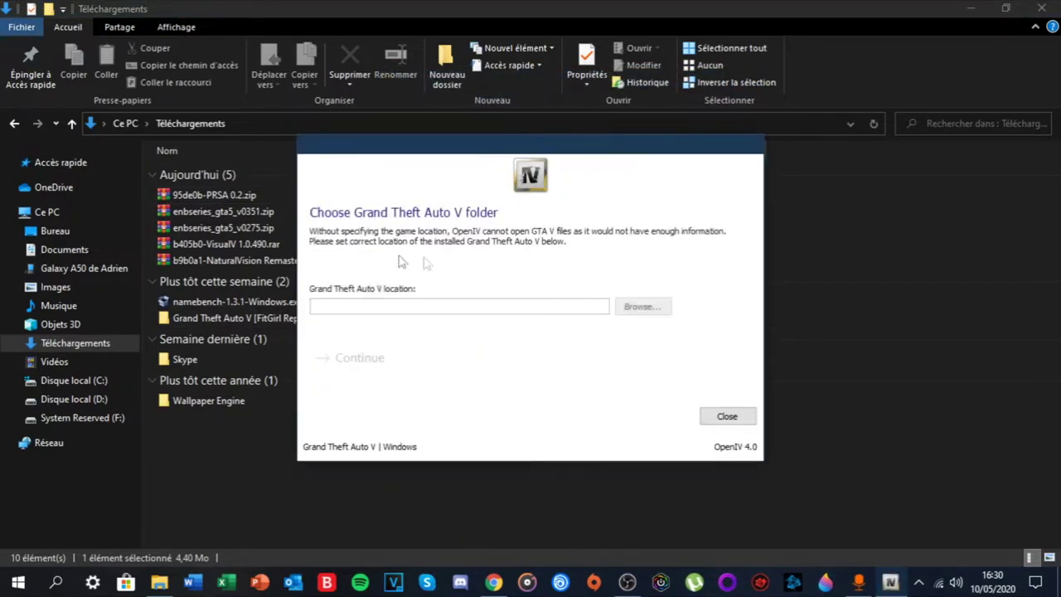
Start browsing for the Grand Theft Auto V location and open Disque local (C:).
{"action": "left_click", "coordinate": [642, 305]}
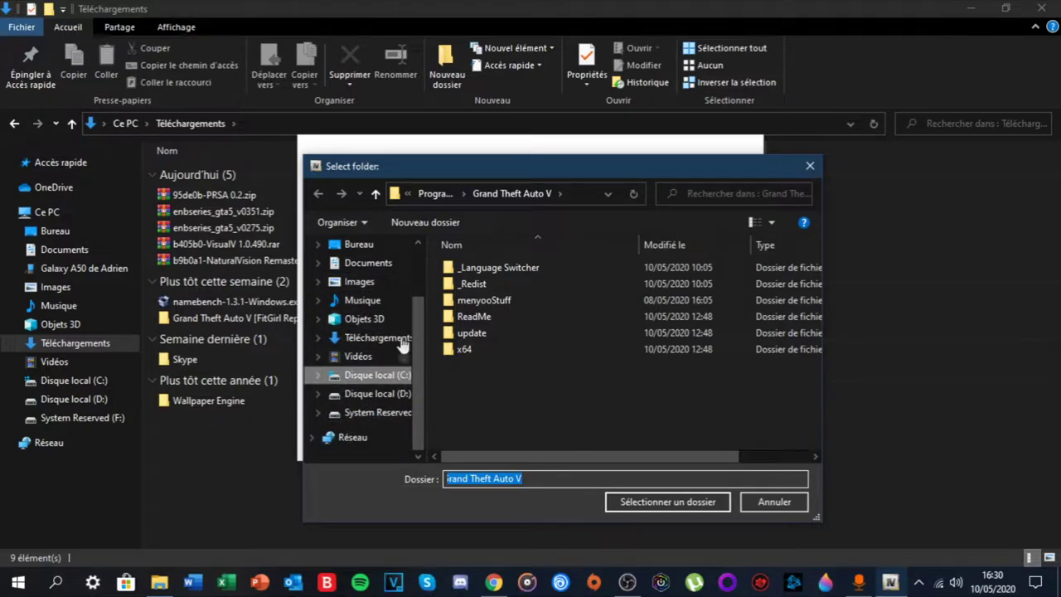
{"action": "left_click", "coordinate": [386, 374]}
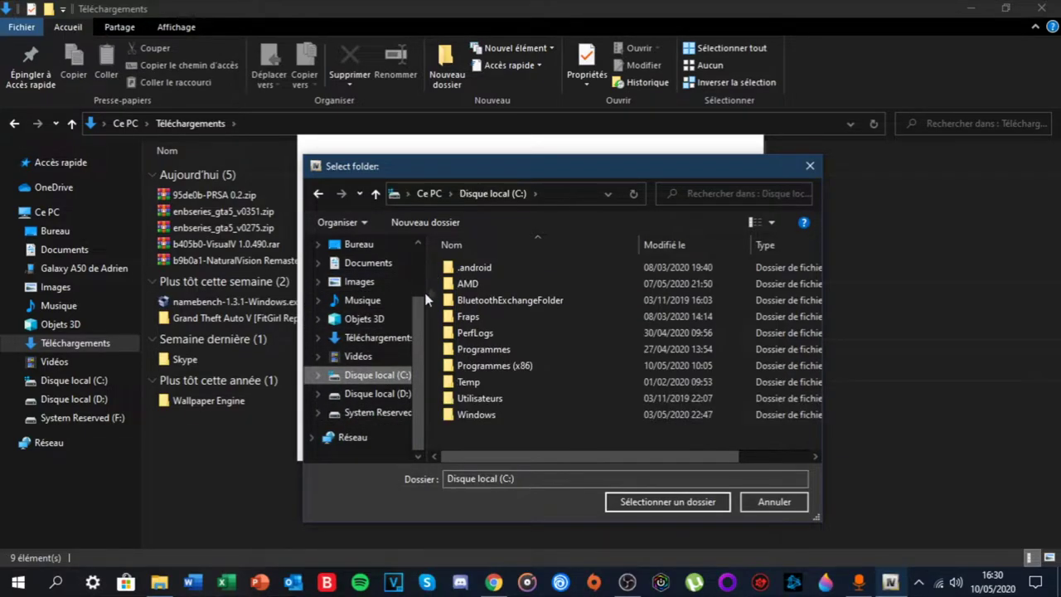
{"action": "double_click", "coordinate": [505, 350]}
{"action": "scroll", "coordinate": [503, 349], "scroll_direction": "down", "scroll_amount": 10}
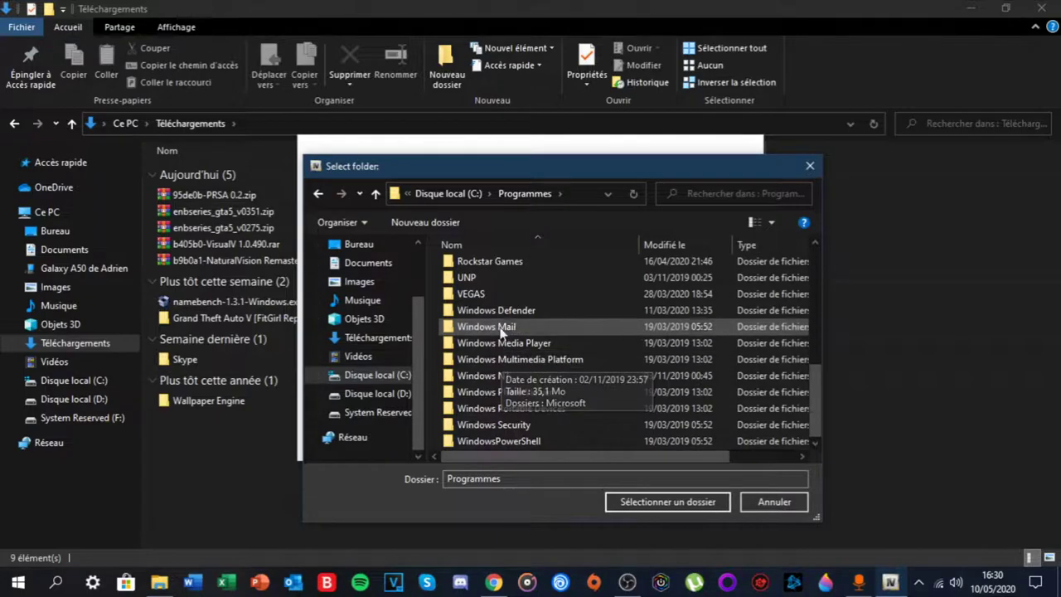
{"action": "double_click", "coordinate": [500, 262]}
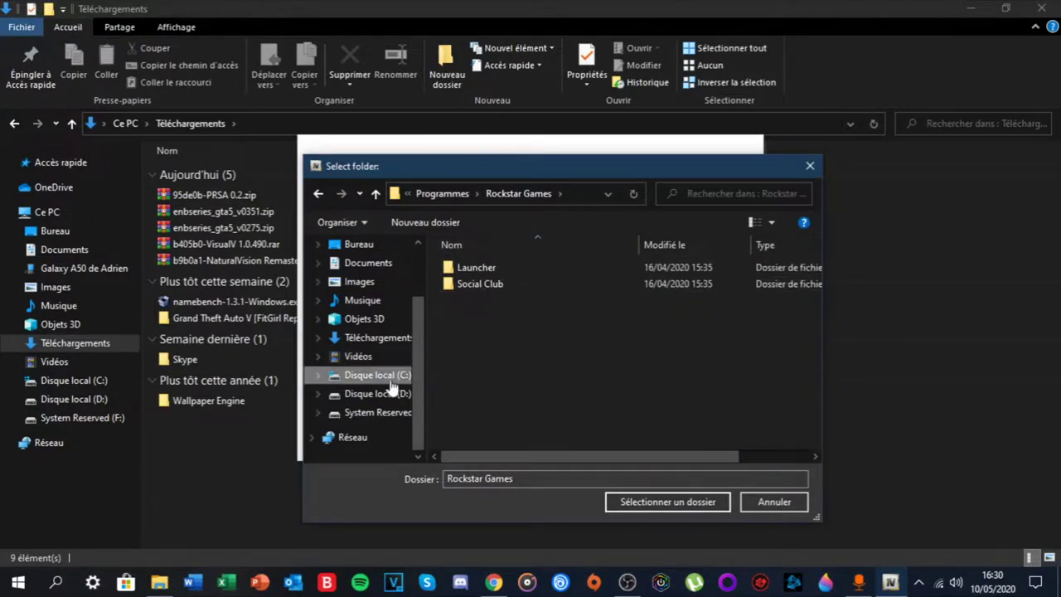
{"action": "left_click", "coordinate": [361, 375]}
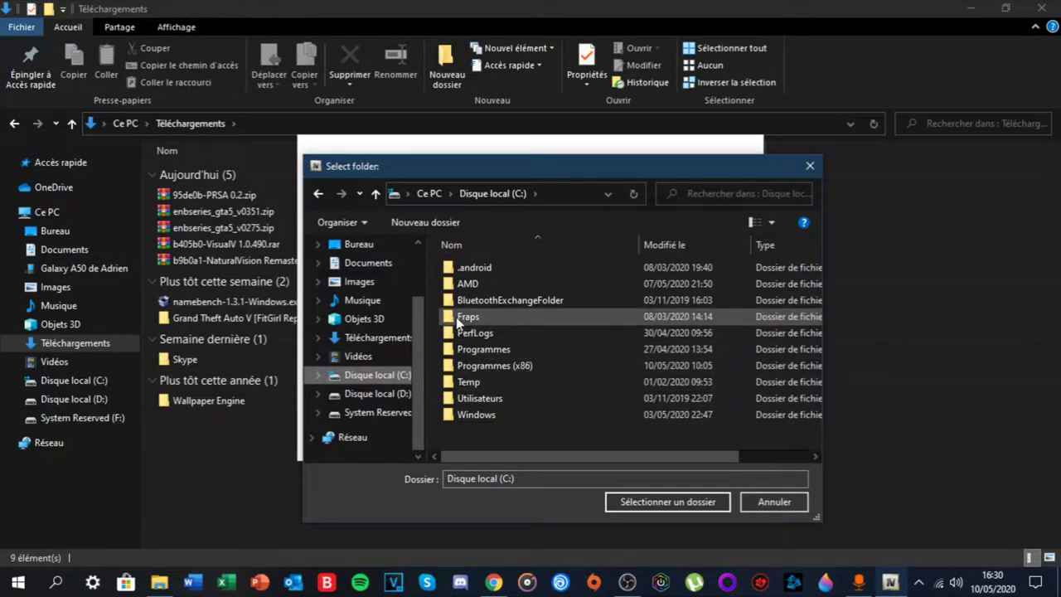
Set the game location to the Grand Theft Auto V folder in Programmes (x86) and continue past the backup reminder.
{"action": "double_click", "coordinate": [508, 365]}
{"action": "scroll", "coordinate": [517, 385], "scroll_direction": "down", "scroll_amount": 5}
{"action": "scroll", "coordinate": [519, 386], "scroll_direction": "up", "scroll_amount": 5}
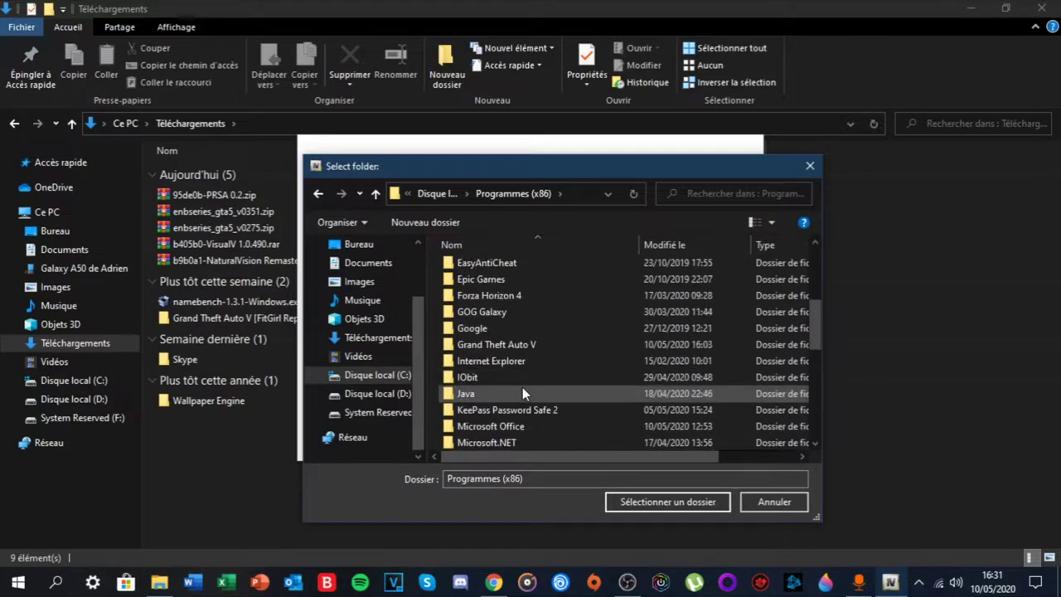
{"action": "left_click", "coordinate": [530, 343]}
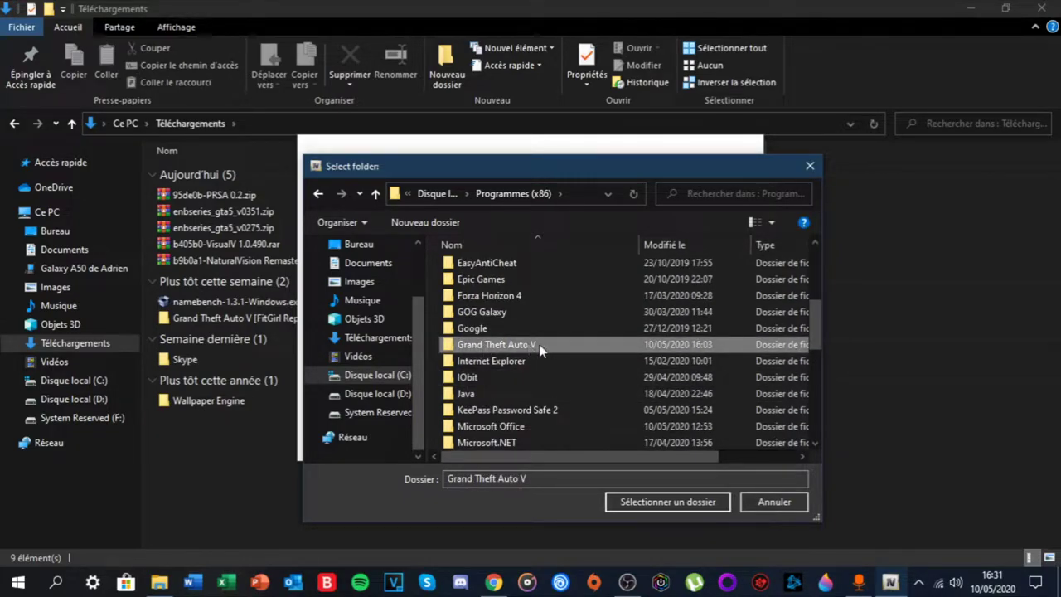
{"action": "double_click", "coordinate": [538, 345]}
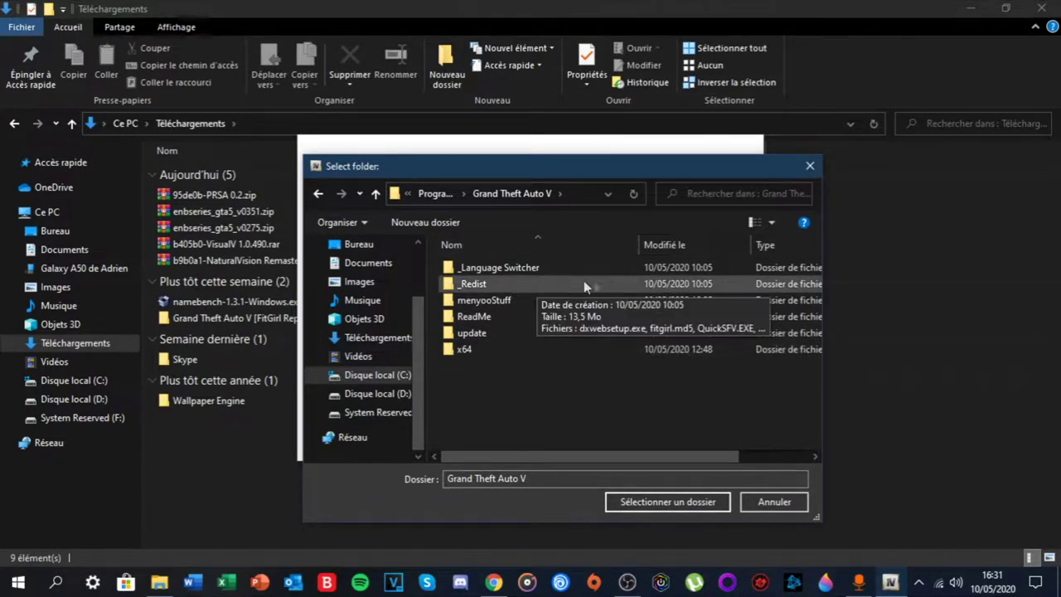
{"action": "left_click", "coordinate": [684, 504]}
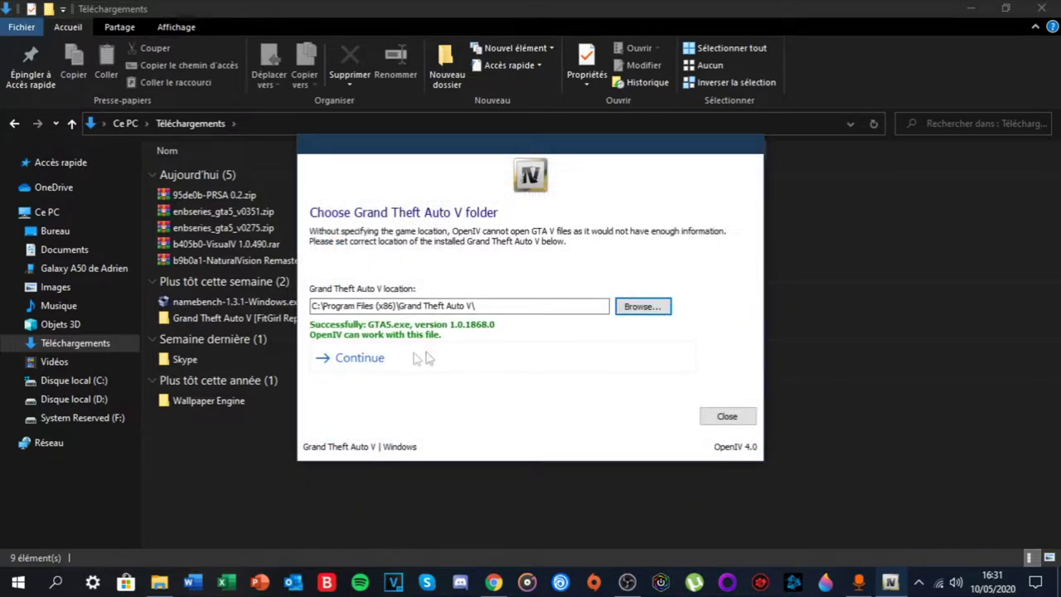
{"action": "left_click", "coordinate": [360, 358]}
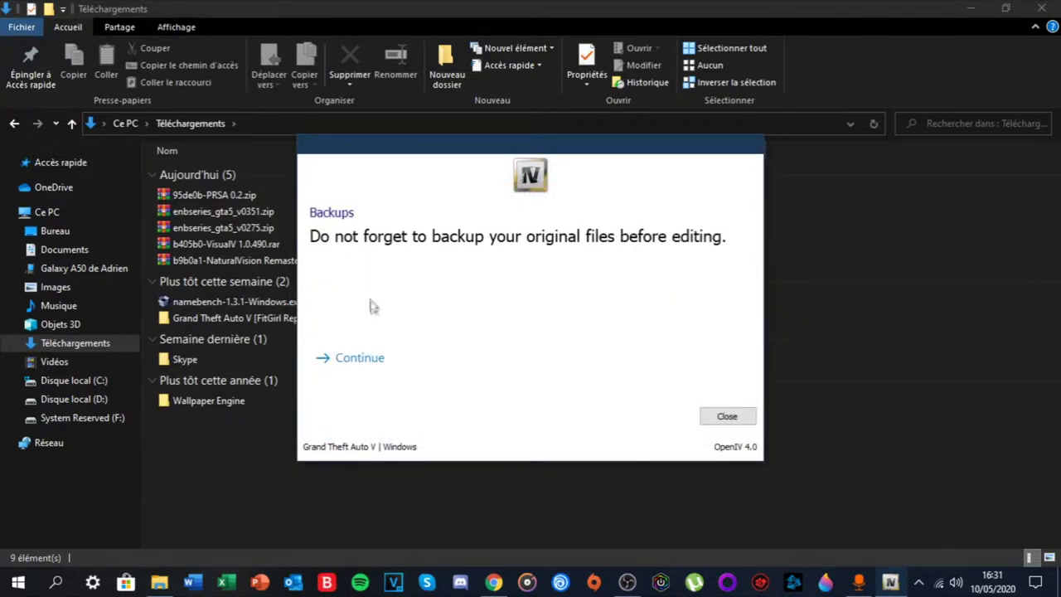
{"action": "left_click", "coordinate": [372, 357]}
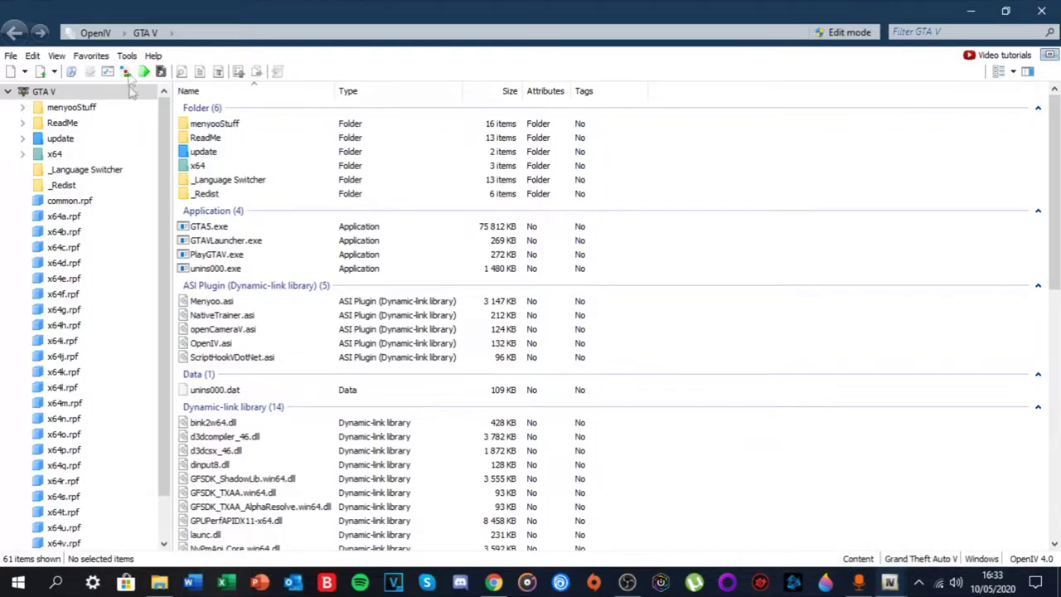
Open the ASI Manager for GTA V and uninstall ASI Loader, OpenIV.ASI and openCamera.
{"action": "mouse_move", "coordinate": [890, 583]}
{"action": "left_click", "coordinate": [962, 518]}
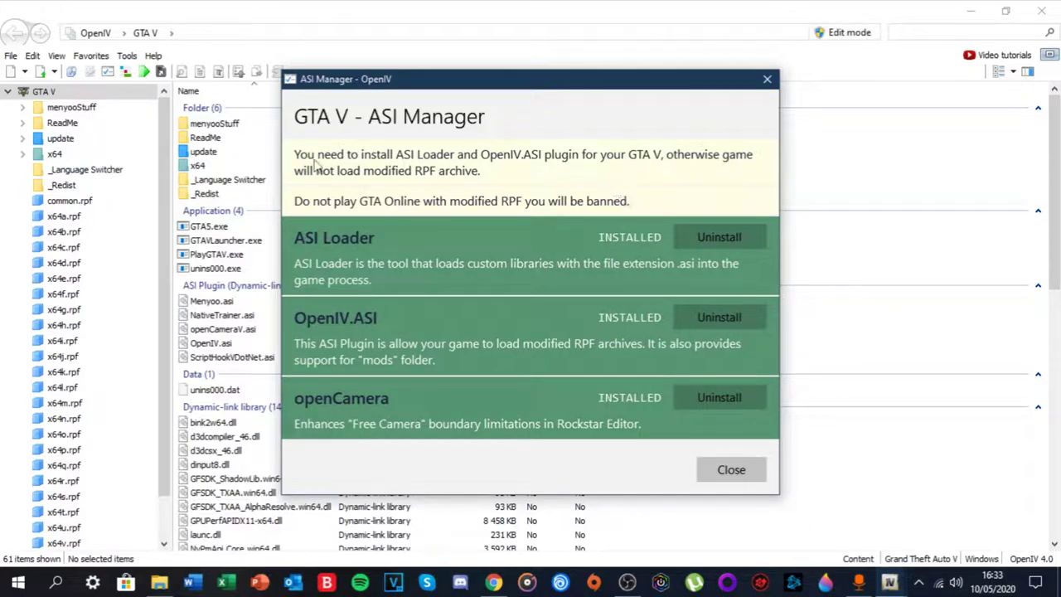
{"action": "left_click", "coordinate": [713, 238]}
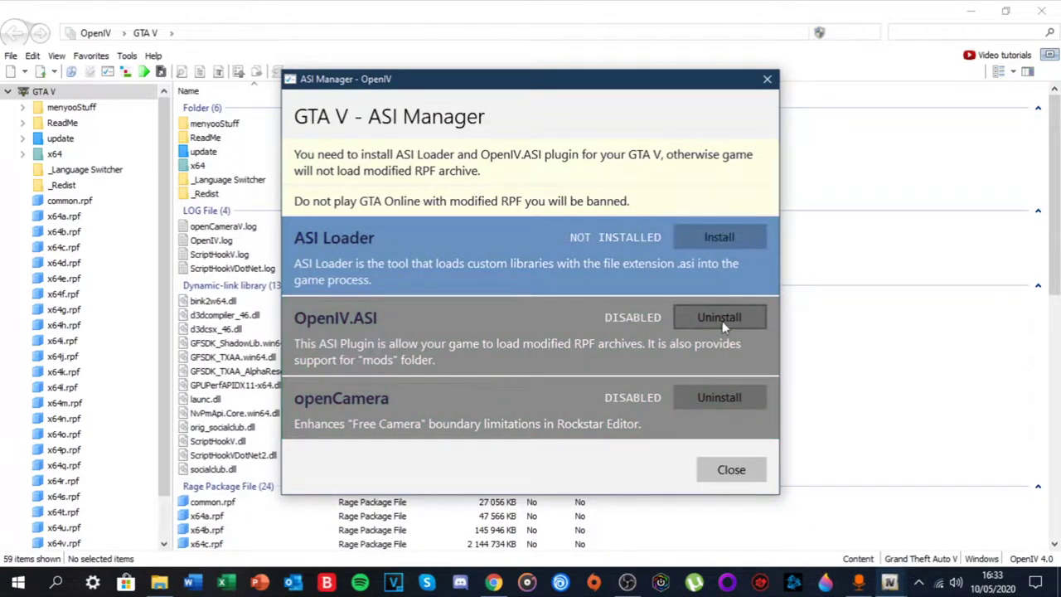
{"action": "left_click", "coordinate": [721, 393]}
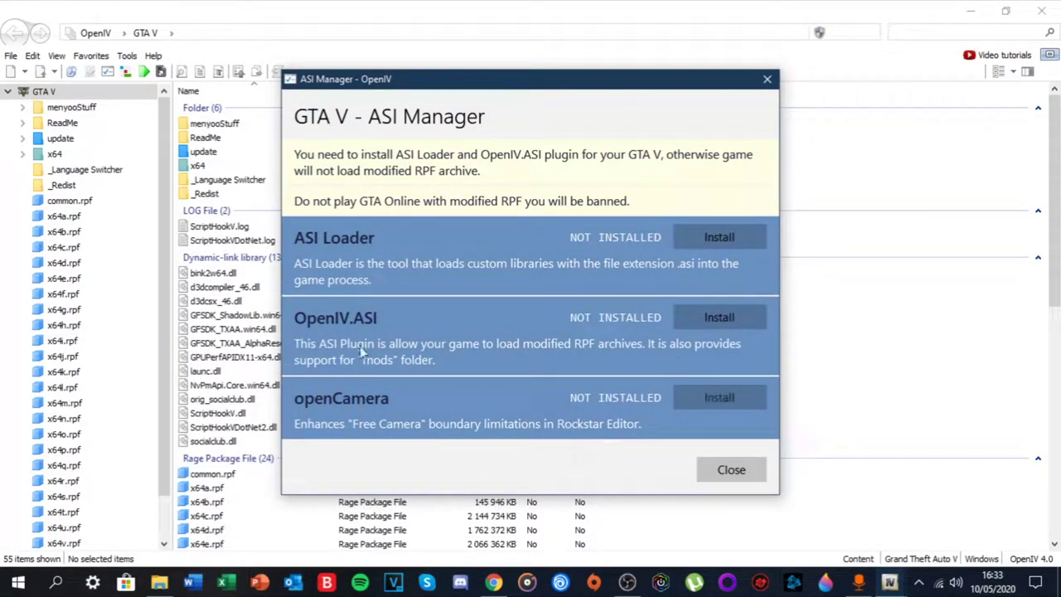
Install ASI Loader, OpenIV.ASI and openCamera, creating the "mods" folder, and close the ASI Manager.
{"action": "left_click", "coordinate": [733, 242]}
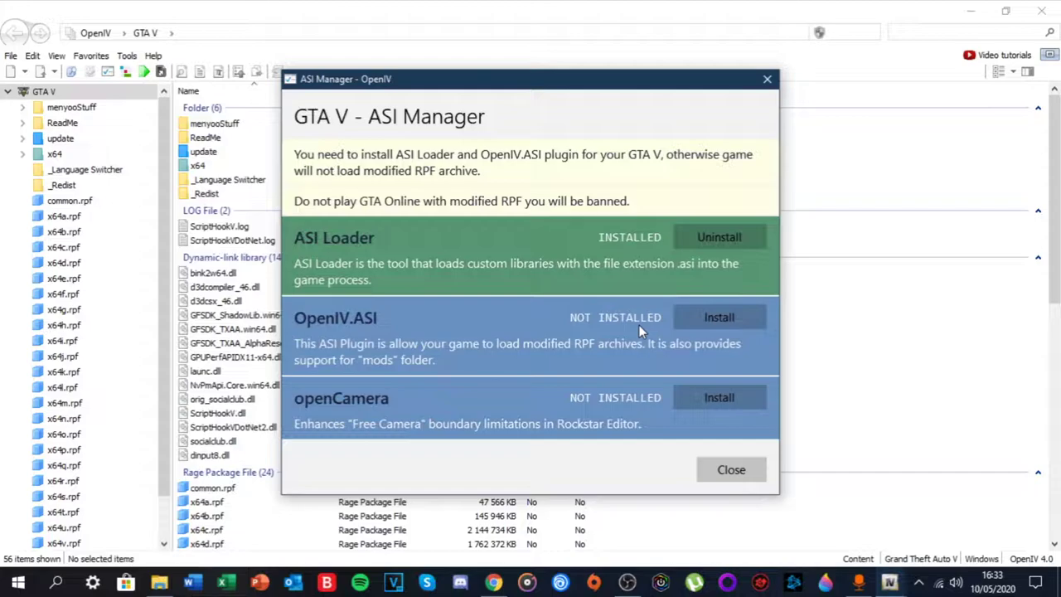
{"action": "left_click", "coordinate": [710, 324]}
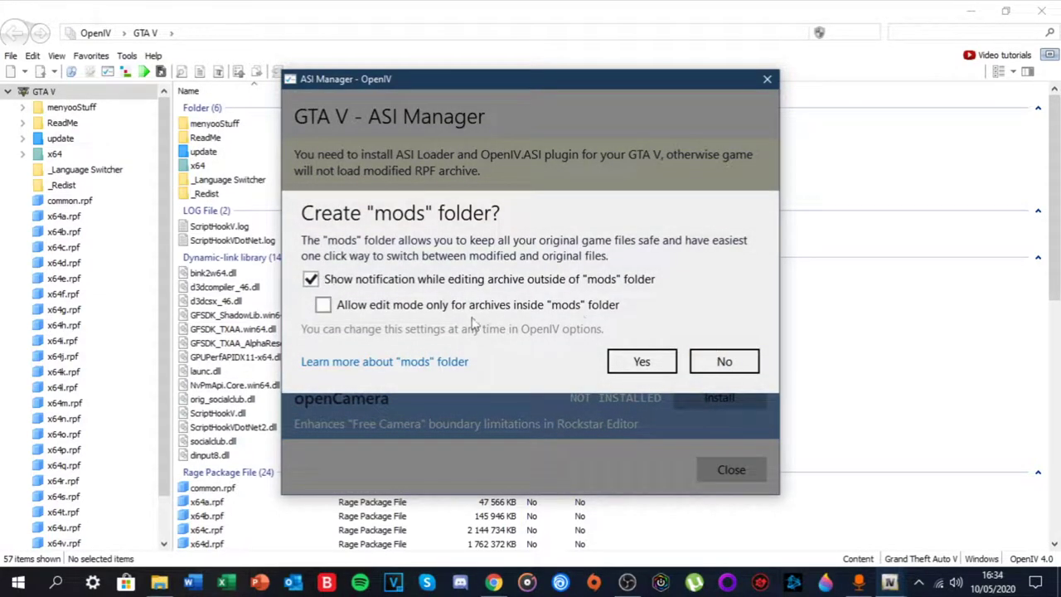
{"action": "left_click", "coordinate": [640, 363]}
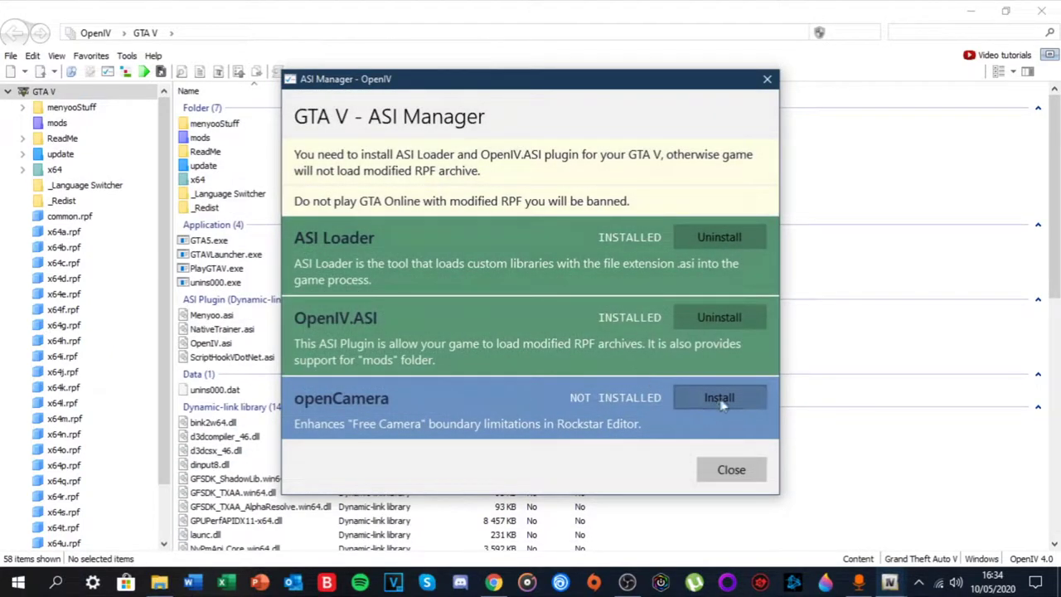
{"action": "left_click", "coordinate": [734, 399]}
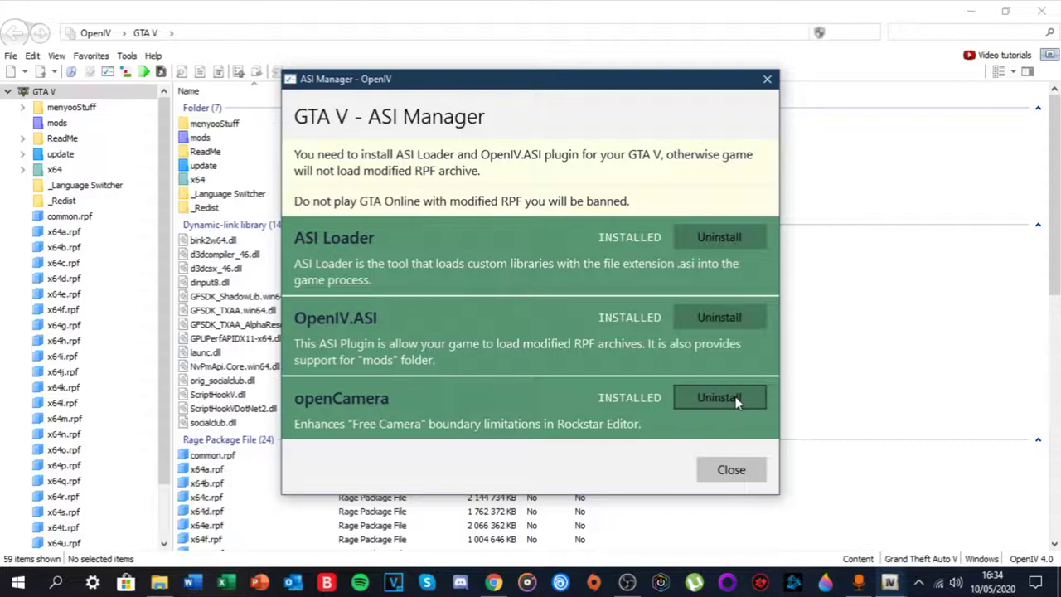
{"action": "left_click", "coordinate": [728, 474]}
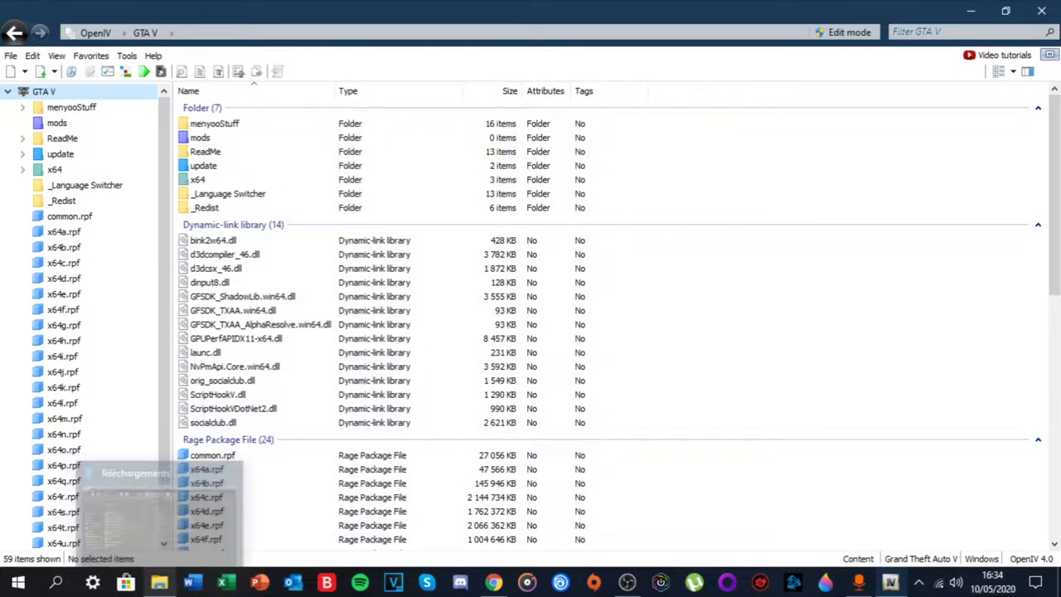
Switch to File Explorer and open the Grand Theft Auto V folder in Programmes (x86) on Disque local (C:).
{"action": "left_click", "coordinate": [160, 583]}
{"action": "left_click", "coordinate": [80, 382]}
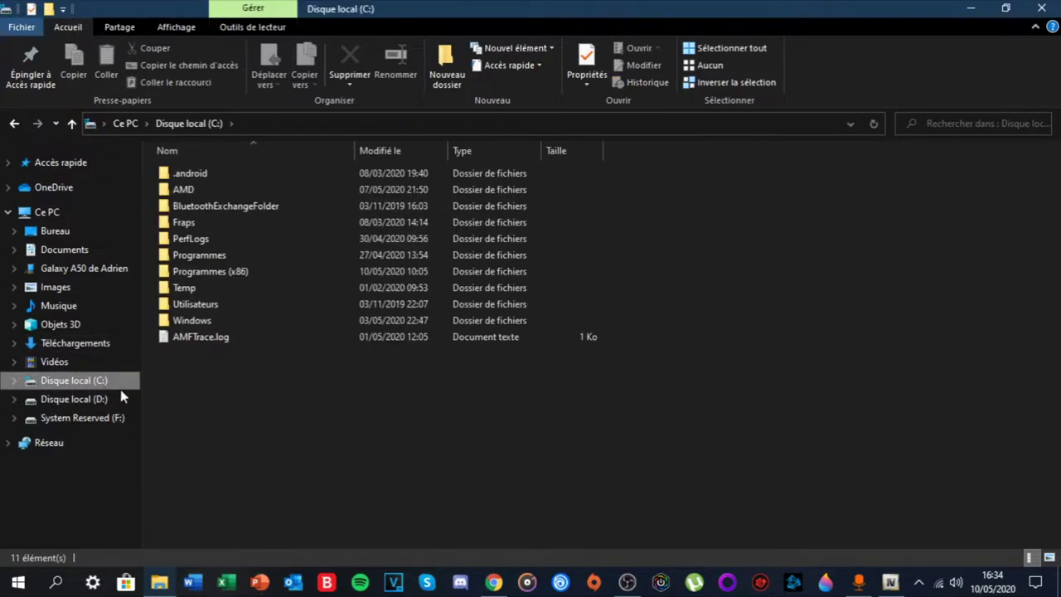
{"action": "double_click", "coordinate": [212, 274]}
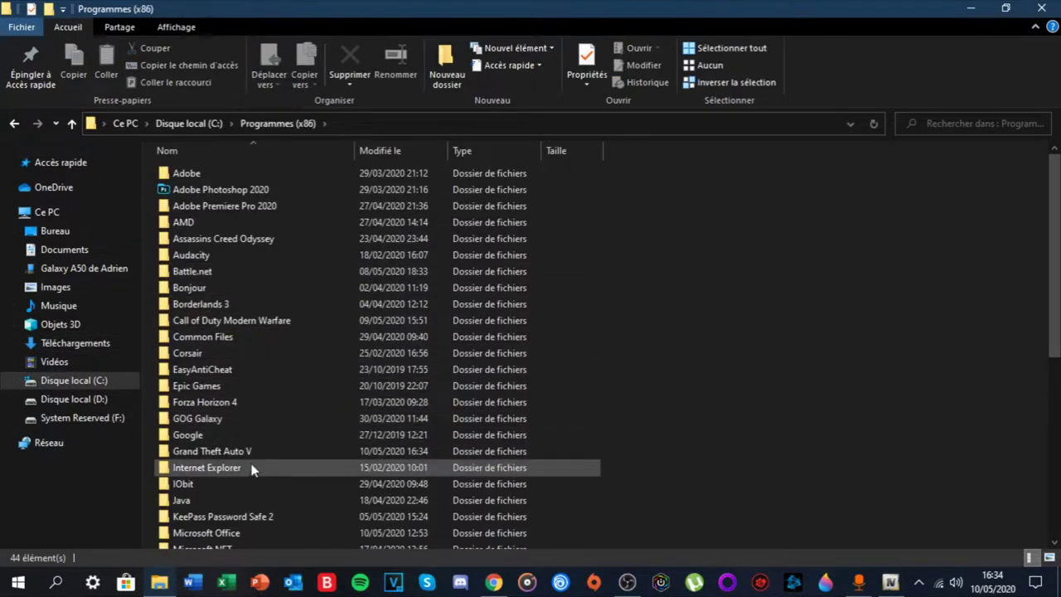
{"action": "double_click", "coordinate": [252, 455]}
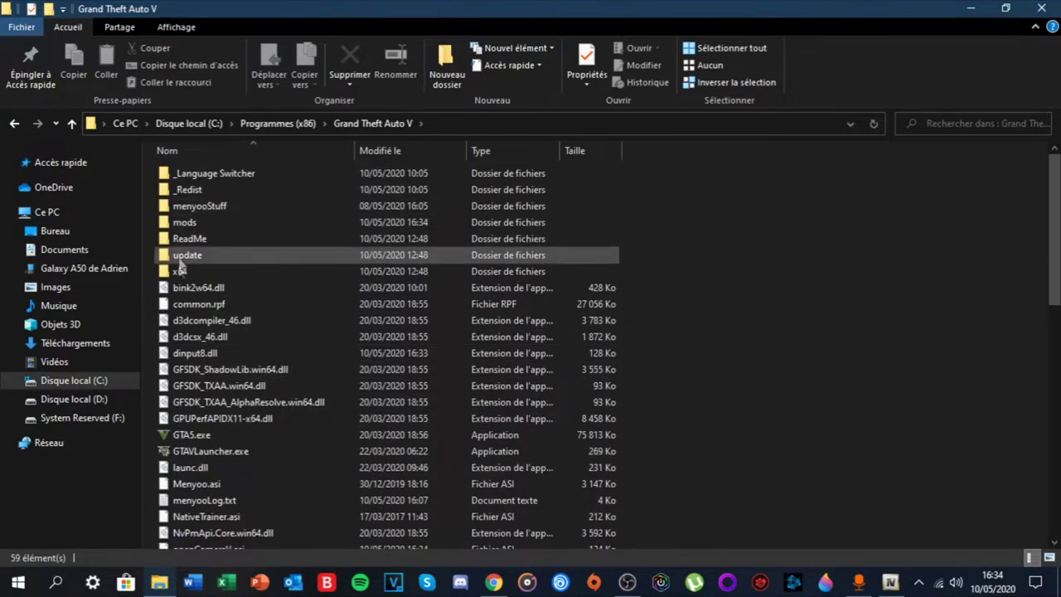
Examine the mods folder inside the Grand Theft Auto V folder, then minimize File Explorer.
{"action": "left_click", "coordinate": [891, 583]}
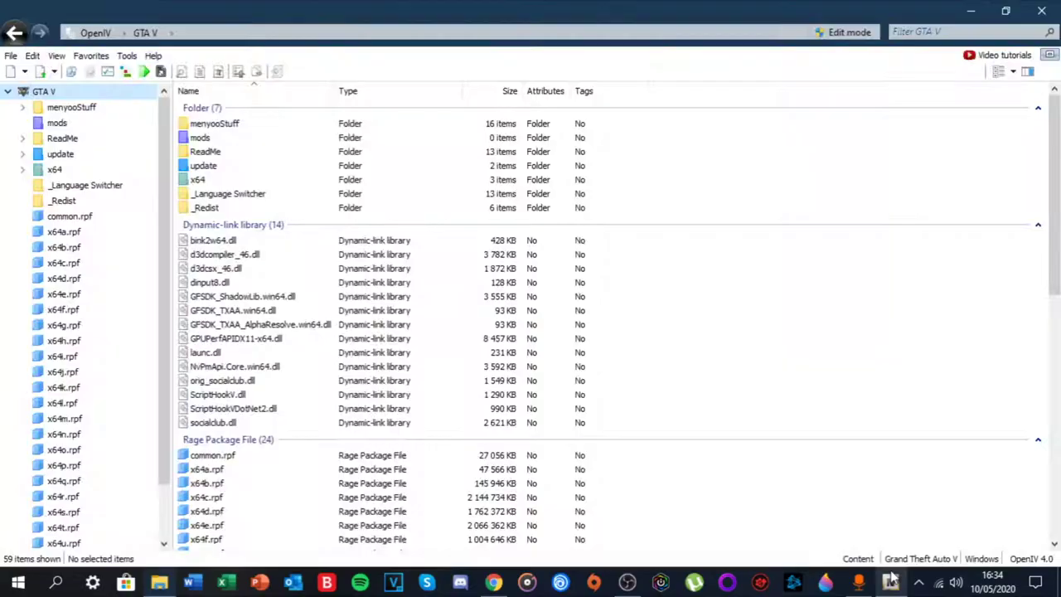
{"action": "left_click", "coordinate": [127, 56]}
{"action": "left_click", "coordinate": [165, 583]}
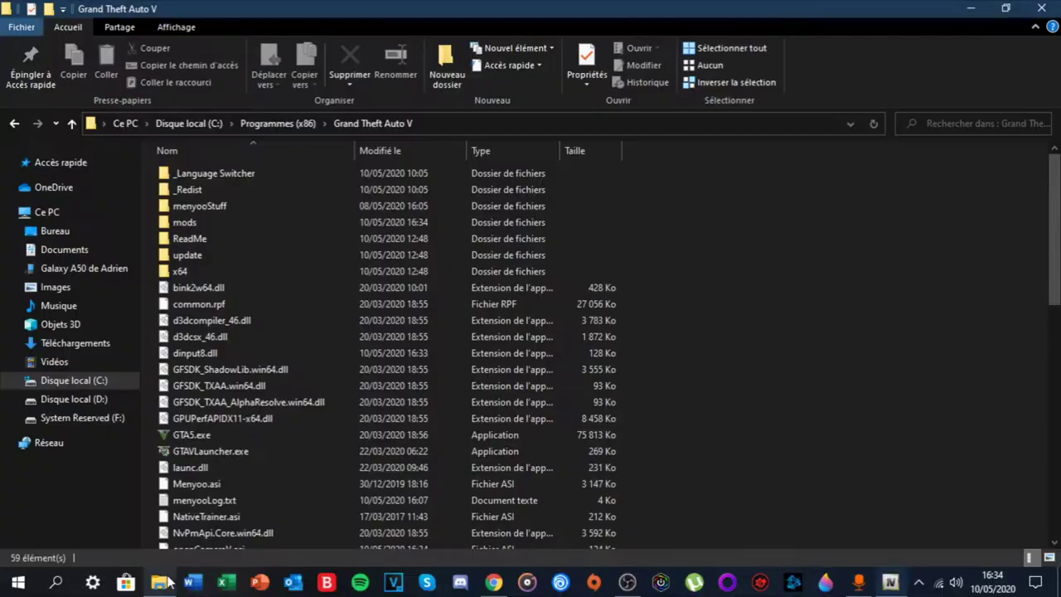
{"action": "double_click", "coordinate": [203, 224]}
{"action": "left_click", "coordinate": [14, 122]}
{"action": "scroll", "coordinate": [338, 476], "scroll_direction": "down", "scroll_amount": 5}
{"action": "scroll", "coordinate": [554, 354], "scroll_direction": "up", "scroll_amount": 5}
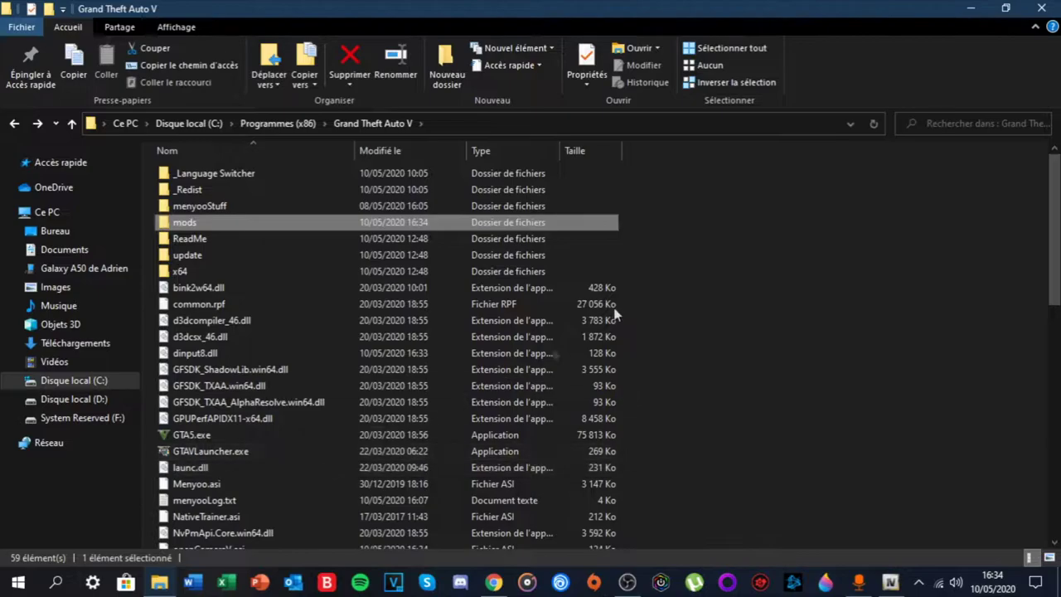
{"action": "left_click", "coordinate": [971, 10]}
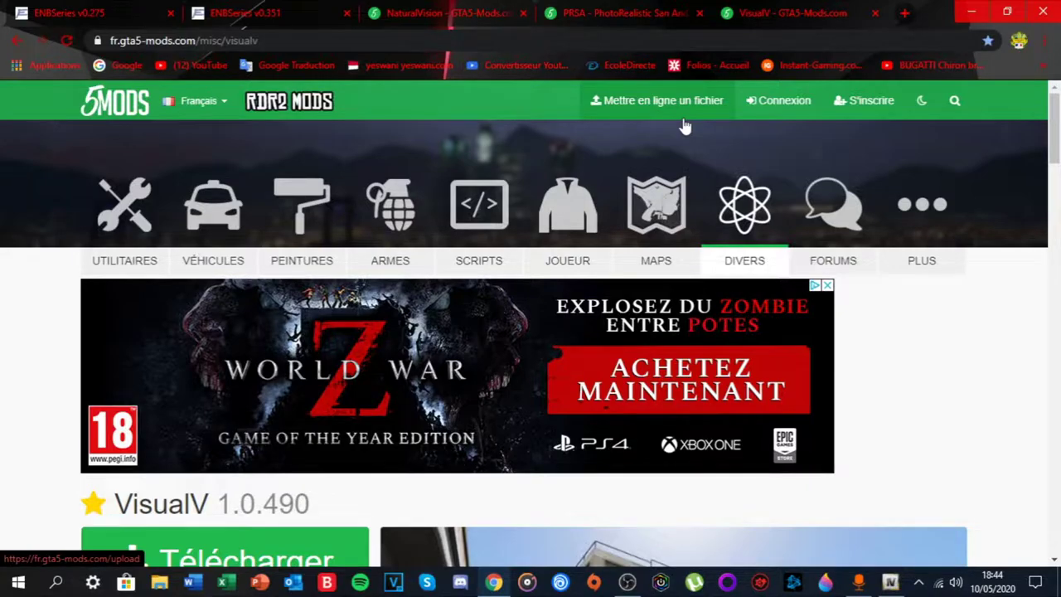
Examine the VisualV 1.0.490 download page on GTA5-Mods, including its title, version and download option.
{"action": "scroll", "coordinate": [440, 348], "scroll_direction": "down", "scroll_amount": 4}
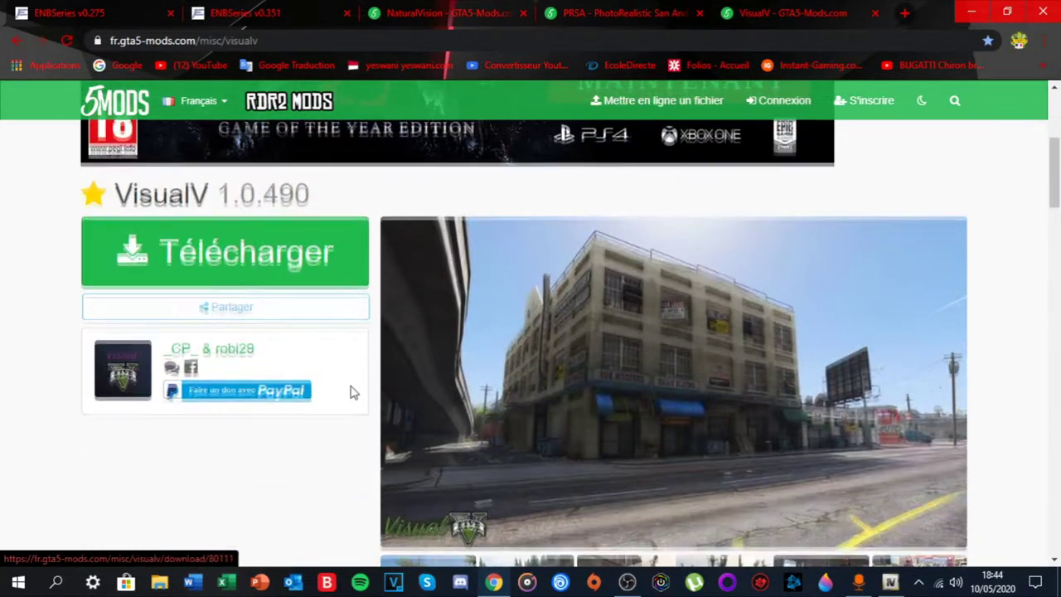
{"action": "scroll", "coordinate": [390, 332], "scroll_direction": "up", "scroll_amount": 4}
{"action": "scroll", "coordinate": [526, 218], "scroll_direction": "down", "scroll_amount": 3}
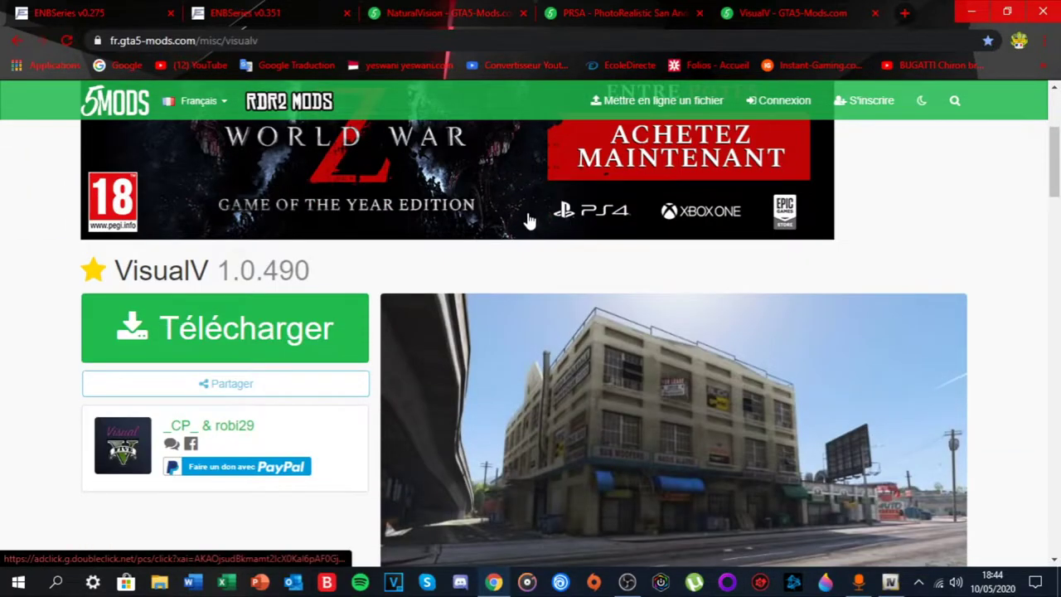
{"action": "scroll", "coordinate": [528, 220], "scroll_direction": "down", "scroll_amount": 2}
{"action": "scroll", "coordinate": [260, 426], "scroll_direction": "up", "scroll_amount": 3}
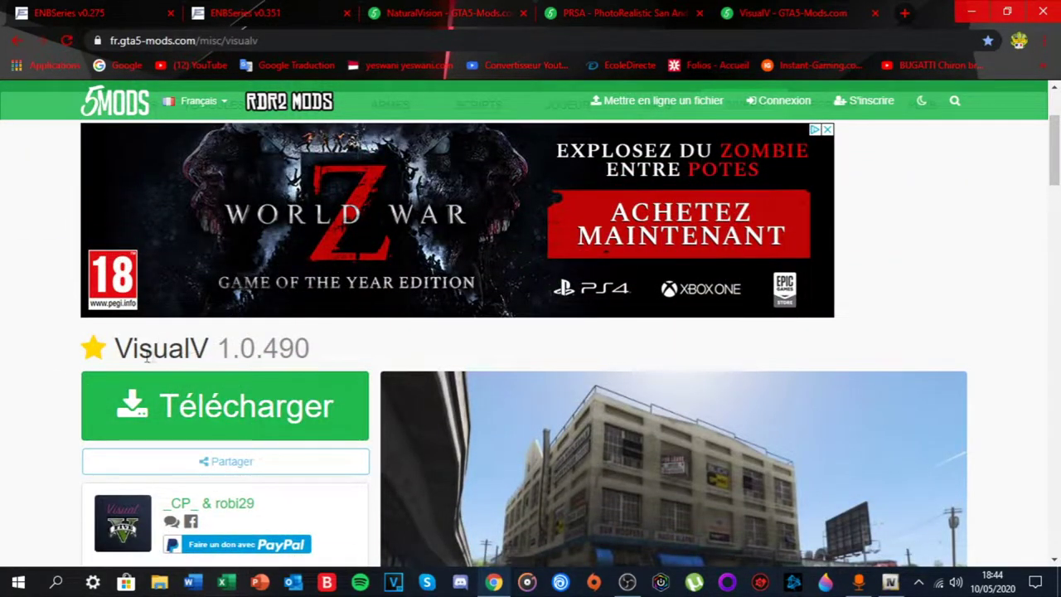
{"action": "left_click_drag", "start_coordinate": [116, 349], "coordinate": [189, 352]}
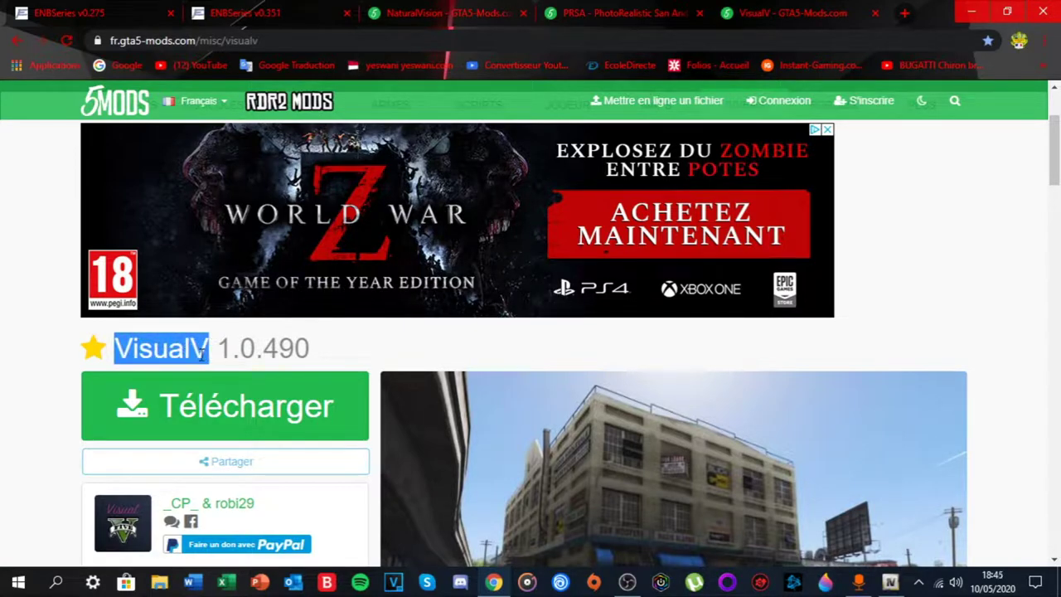
{"action": "left_click", "coordinate": [488, 345]}
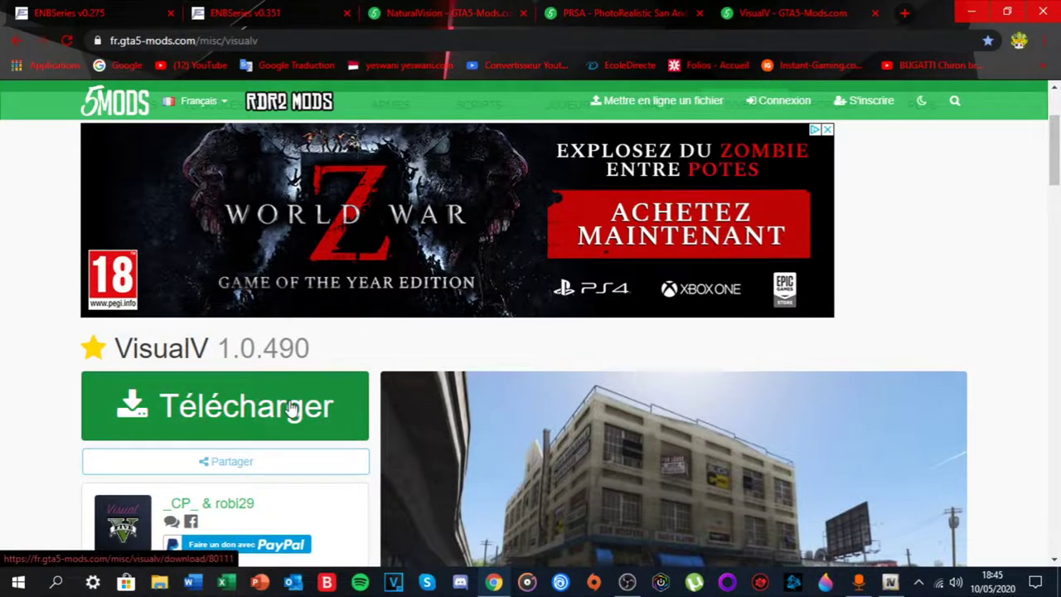
{"action": "scroll", "coordinate": [291, 409], "scroll_direction": "down", "scroll_amount": 1}
{"action": "scroll", "coordinate": [320, 339], "scroll_direction": "up", "scroll_amount": 1}
{"action": "left_click_drag", "start_coordinate": [124, 344], "coordinate": [189, 348]}
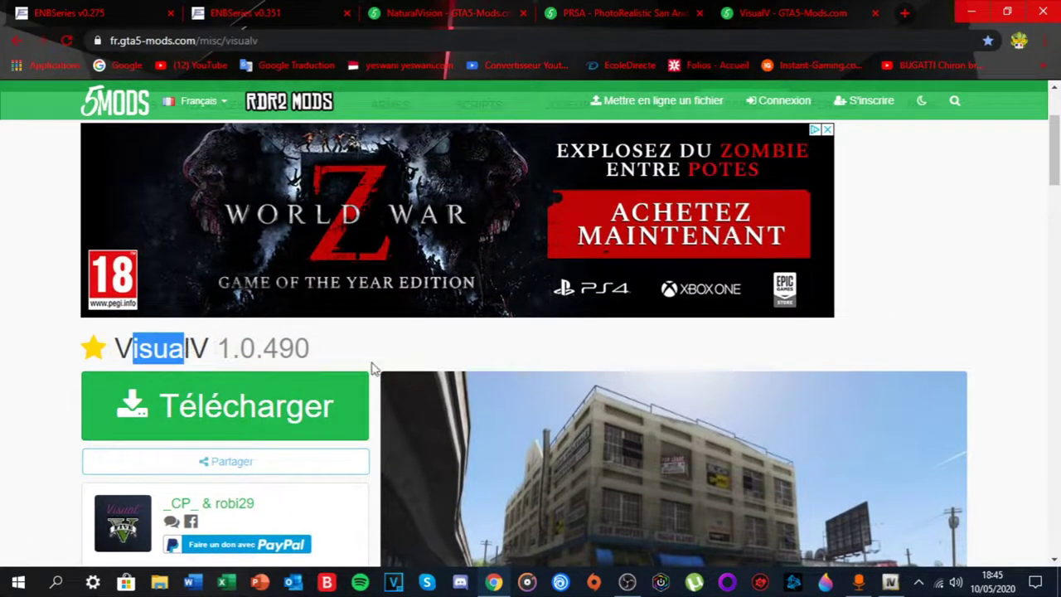
{"action": "left_click", "coordinate": [153, 346]}
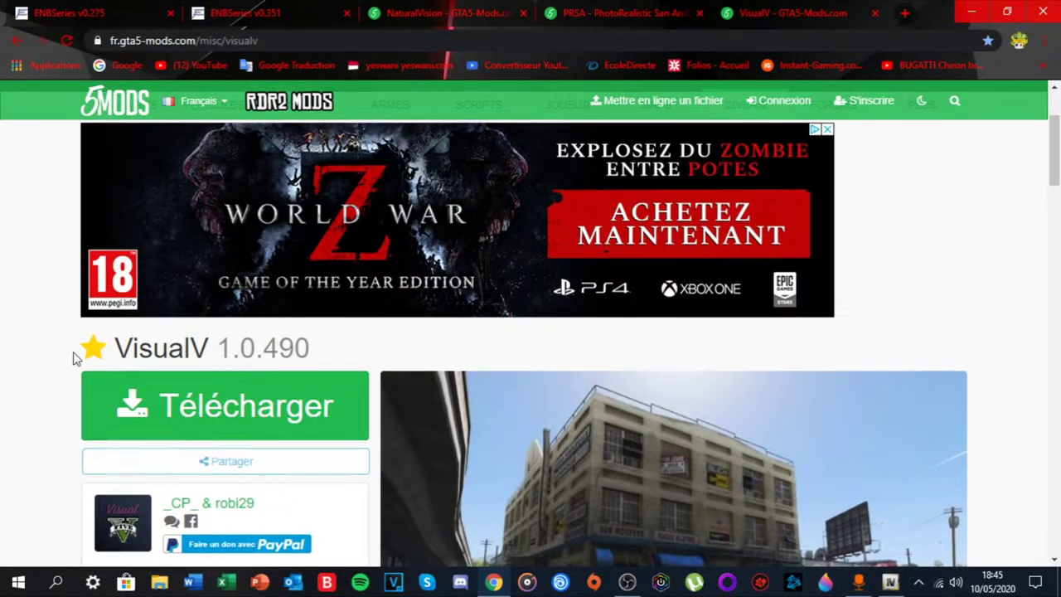
{"action": "scroll", "coordinate": [74, 358], "scroll_direction": "up", "scroll_amount": 2}
Open the Téléchargements folder in File Explorer and shrink the browser window to expose the desktop.
{"action": "key", "text": "super+e"}
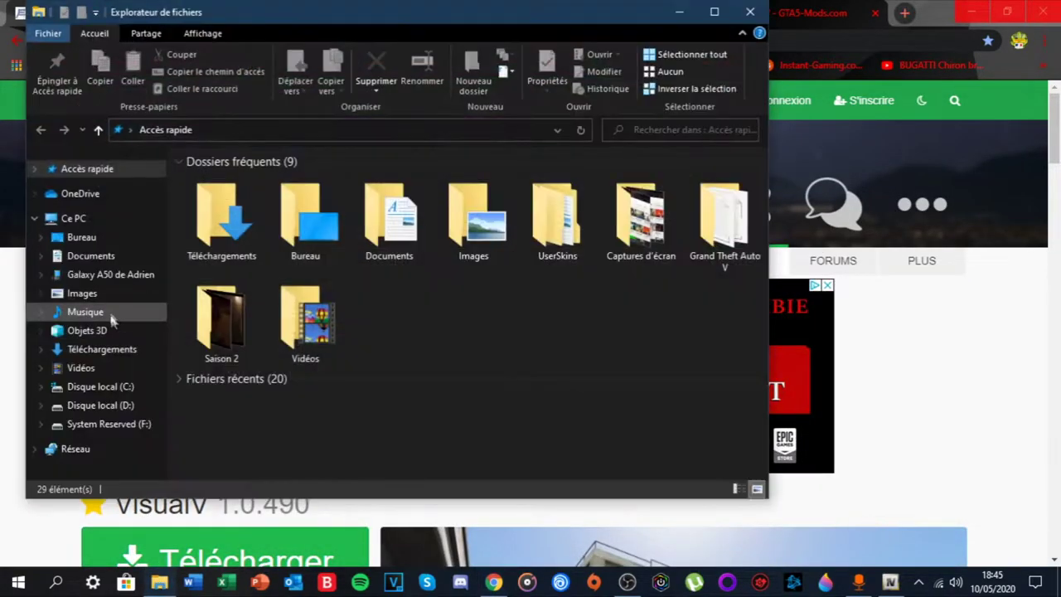
{"action": "left_click", "coordinate": [116, 351]}
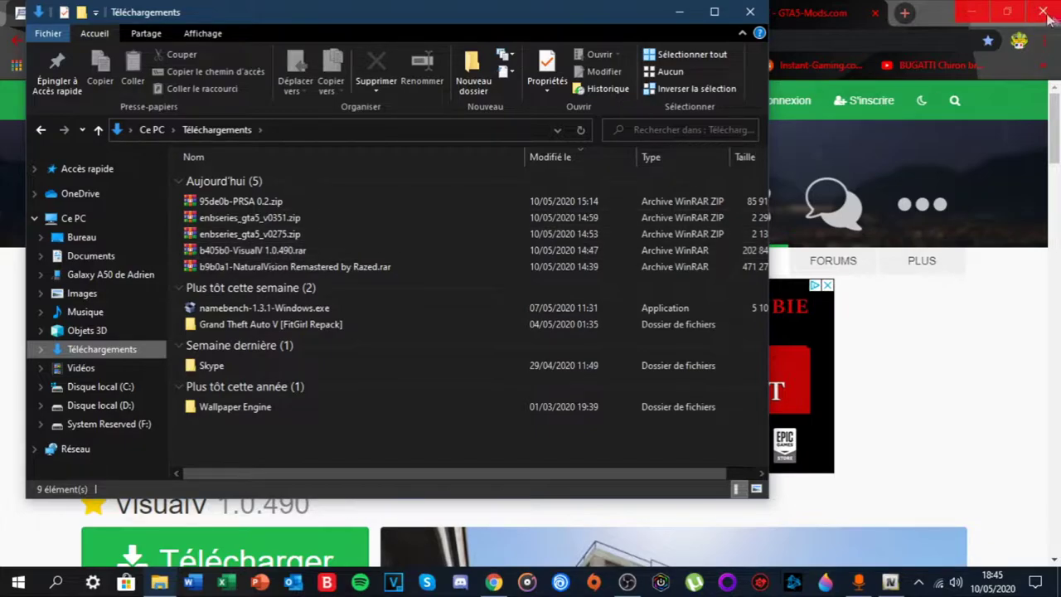
{"action": "left_click", "coordinate": [1004, 12]}
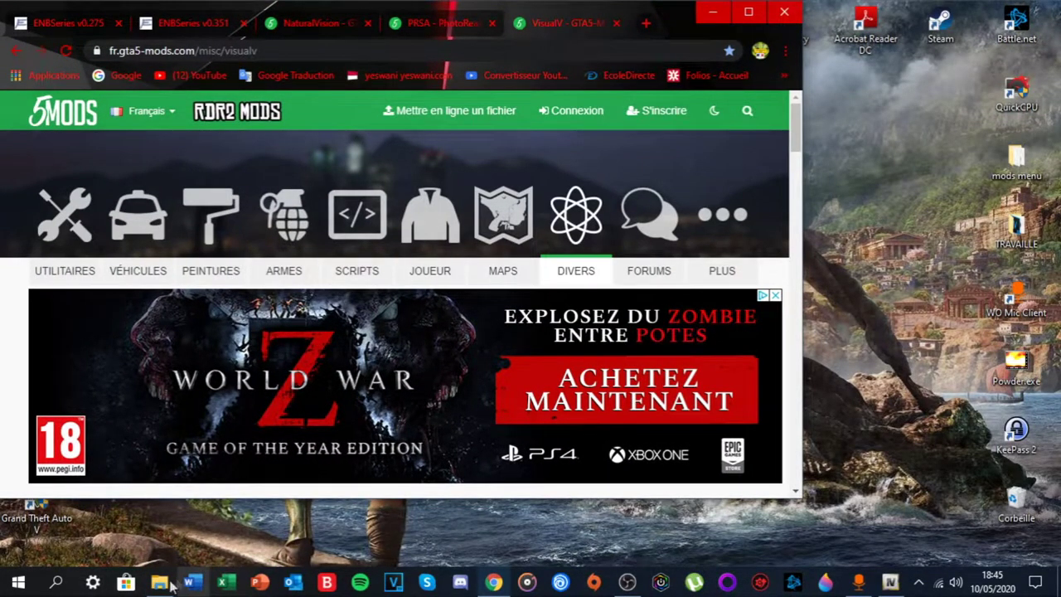
{"action": "left_click", "coordinate": [161, 583]}
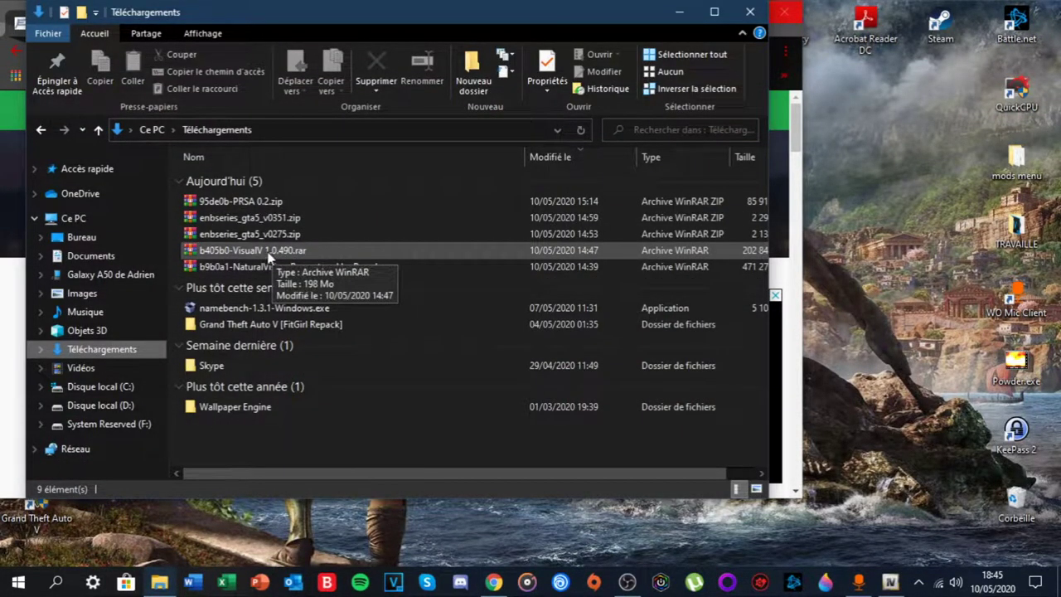
Extract VisualV.oiv from the "installation via modPackage" folder of b405b0-VisualV 1.0.490.rar to the desktop and close the archive.
{"action": "double_click", "coordinate": [272, 253]}
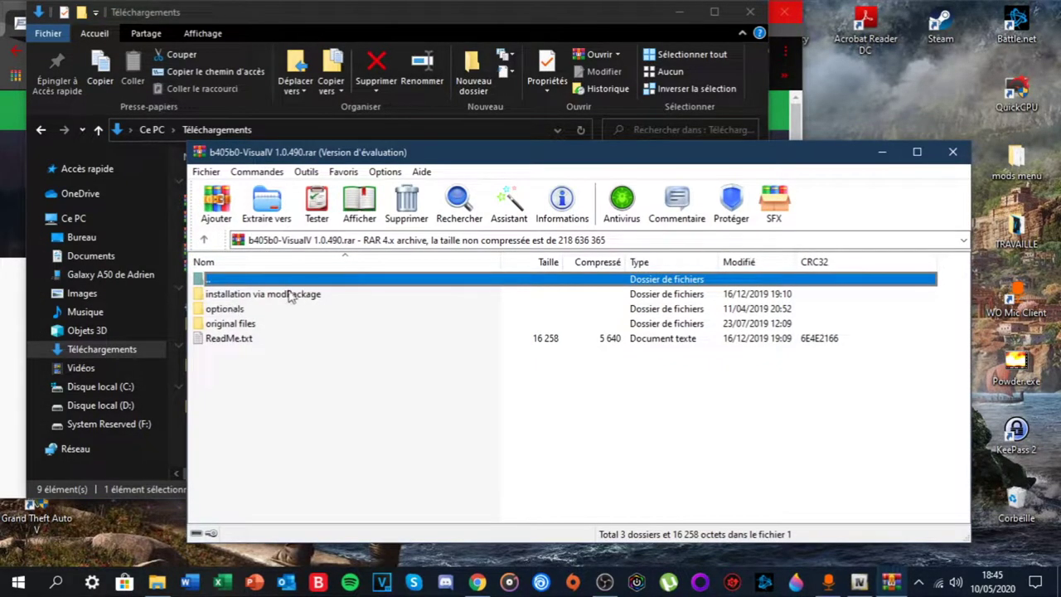
{"action": "key", "text": "Escape"}
{"action": "double_click", "coordinate": [315, 296]}
{"action": "left_click", "coordinate": [244, 296]}
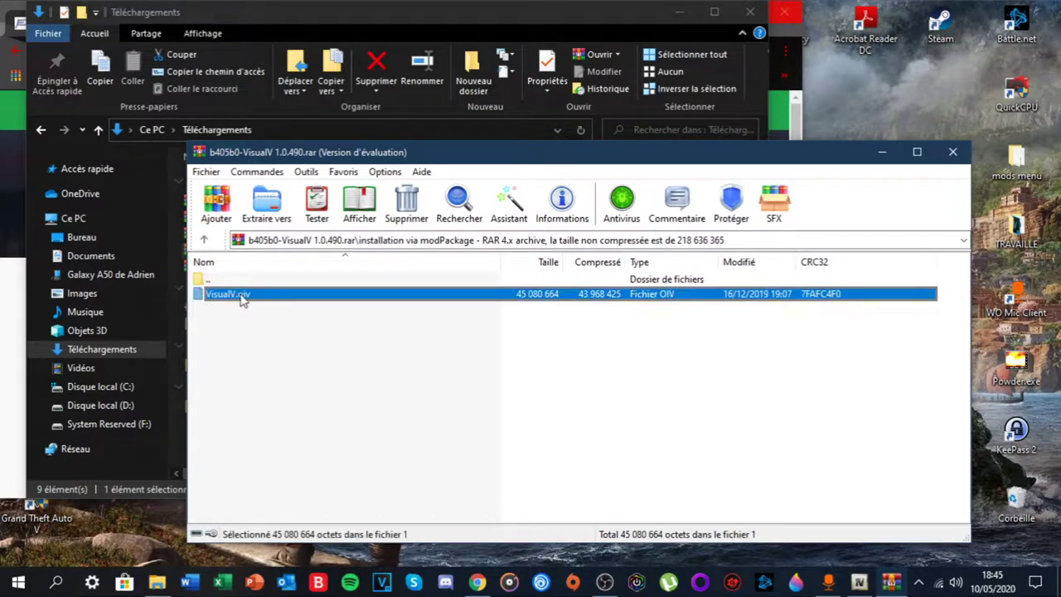
{"action": "left_click_drag", "start_coordinate": [841, 151], "coordinate": [864, 129]}
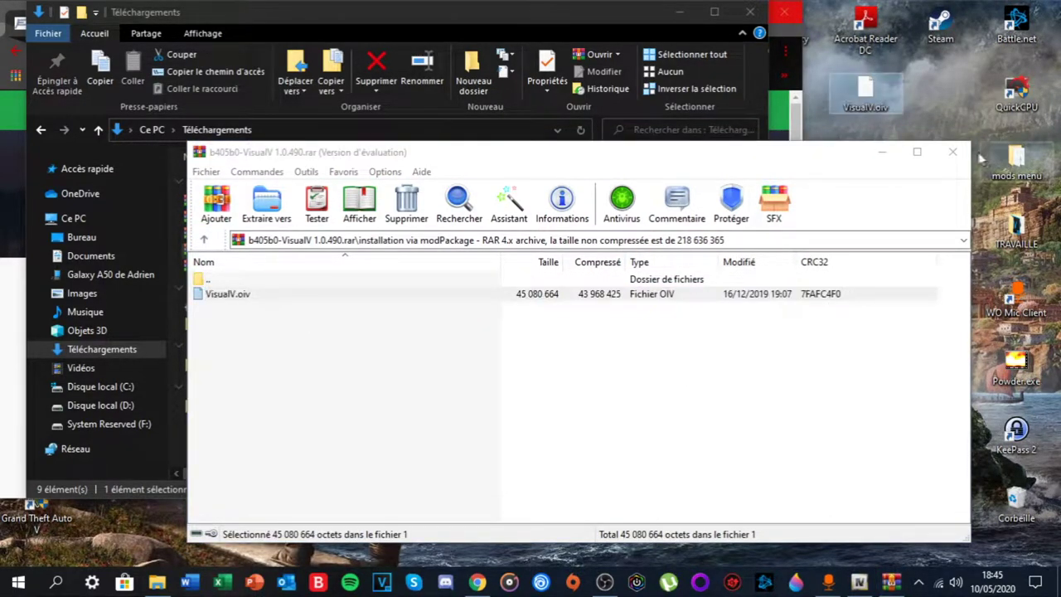
{"action": "left_click", "coordinate": [953, 152]}
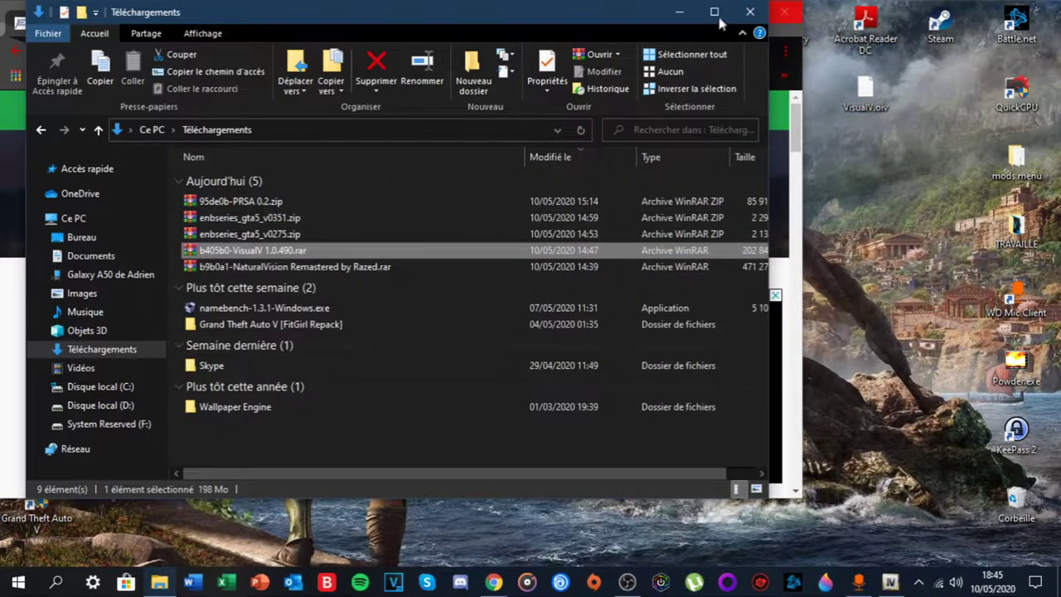
Switch to the maximized browser and examine the NaturalVision mod page, including its description, versions and download option.
{"action": "left_click", "coordinate": [678, 12]}
{"action": "left_click", "coordinate": [754, 23]}
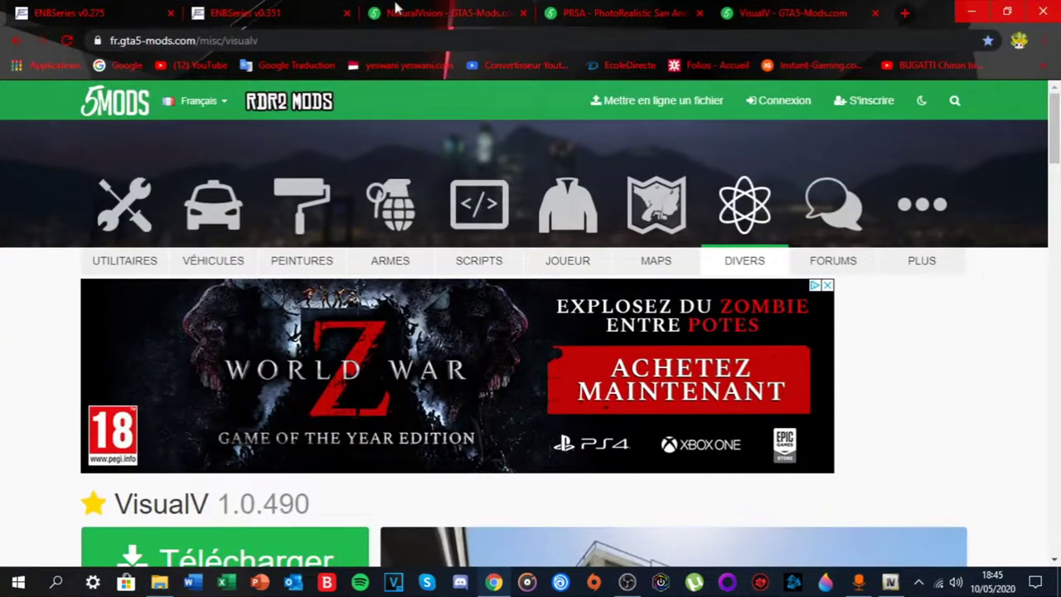
{"action": "left_click", "coordinate": [447, 13]}
{"action": "scroll", "coordinate": [376, 397], "scroll_direction": "down", "scroll_amount": 5}
{"action": "scroll", "coordinate": [375, 397], "scroll_direction": "up", "scroll_amount": 5}
{"action": "scroll", "coordinate": [382, 373], "scroll_direction": "down", "scroll_amount": 2}
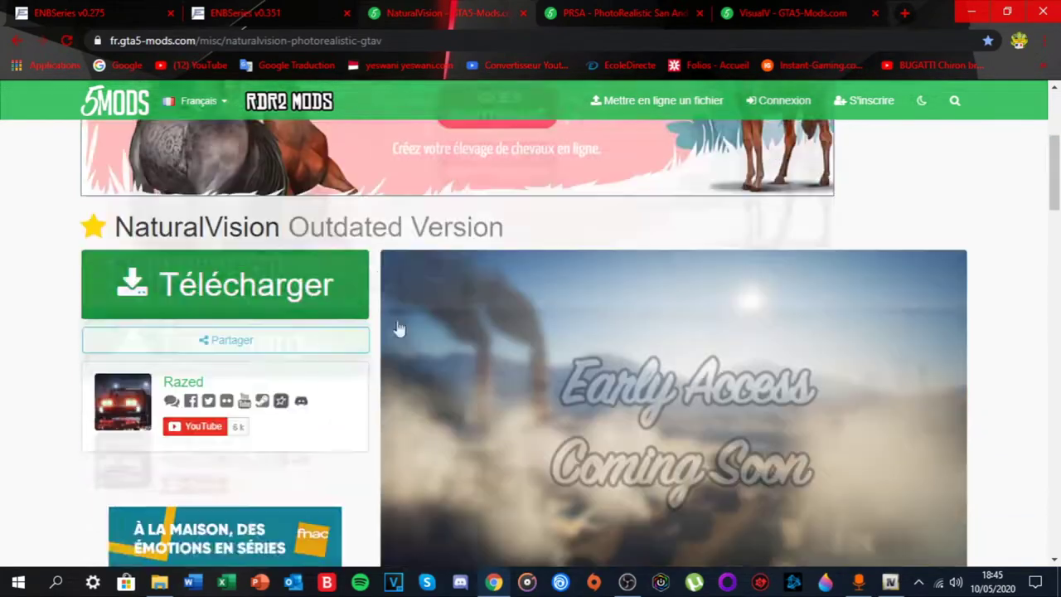
{"action": "scroll", "coordinate": [395, 331], "scroll_direction": "up", "scroll_amount": 3}
{"action": "scroll", "coordinate": [526, 488], "scroll_direction": "down", "scroll_amount": 15}
{"action": "scroll", "coordinate": [687, 373], "scroll_direction": "up", "scroll_amount": 11}
{"action": "scroll", "coordinate": [599, 433], "scroll_direction": "down", "scroll_amount": 4}
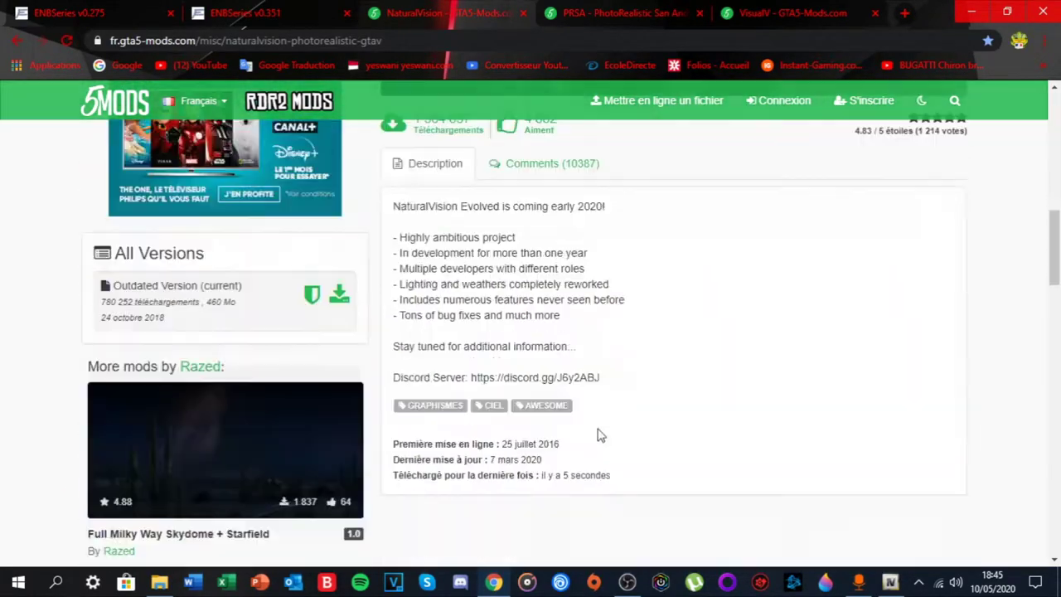
{"action": "scroll", "coordinate": [597, 445], "scroll_direction": "up", "scroll_amount": 6}
{"action": "scroll", "coordinate": [608, 441], "scroll_direction": "down", "scroll_amount": 5}
{"action": "scroll", "coordinate": [613, 439], "scroll_direction": "up", "scroll_amount": 4}
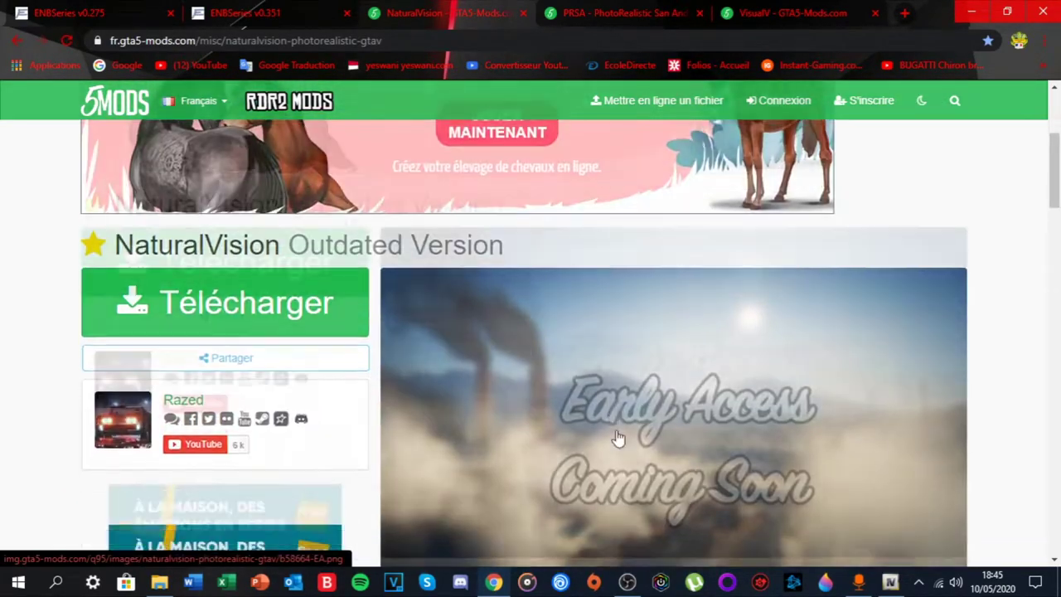
{"action": "scroll", "coordinate": [620, 440], "scroll_direction": "down", "scroll_amount": 3}
{"action": "scroll", "coordinate": [619, 444], "scroll_direction": "up", "scroll_amount": 2}
{"action": "scroll", "coordinate": [617, 448], "scroll_direction": "down", "scroll_amount": 2}
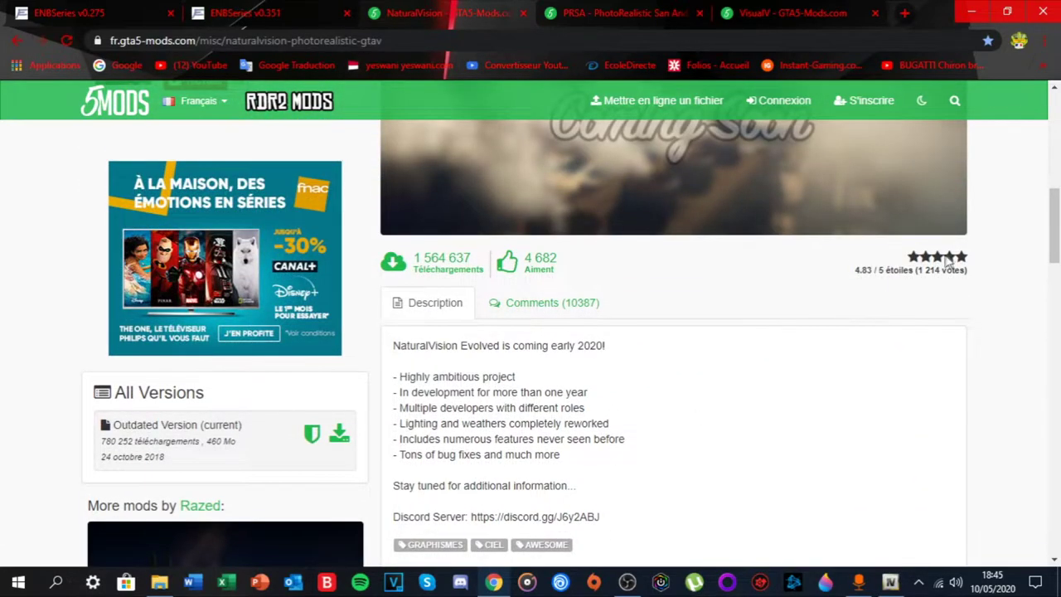
{"action": "scroll", "coordinate": [746, 298], "scroll_direction": "down", "scroll_amount": 2}
{"action": "scroll", "coordinate": [540, 333], "scroll_direction": "up", "scroll_amount": 2}
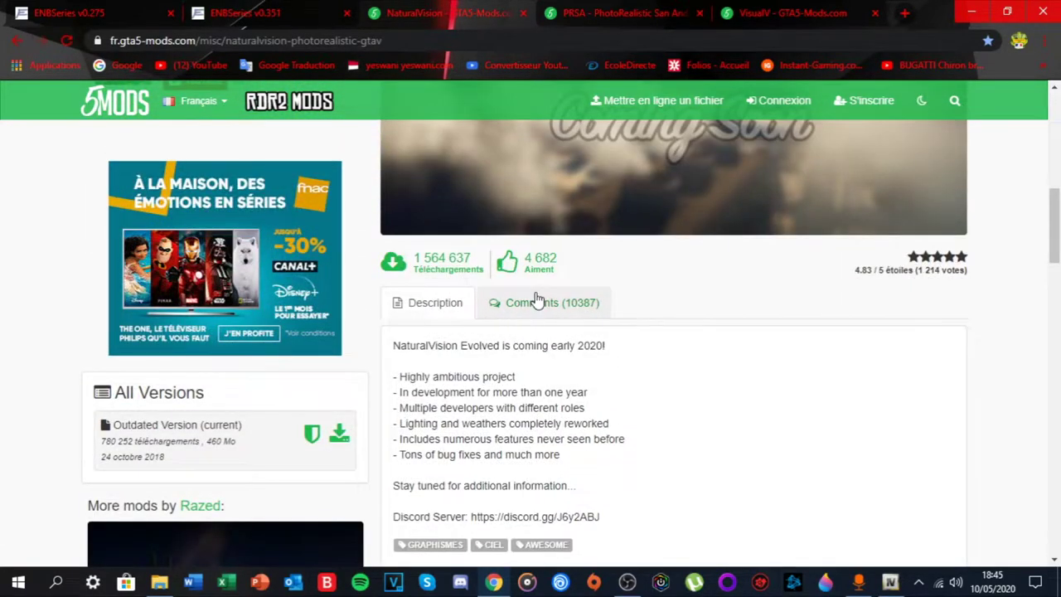
{"action": "scroll", "coordinate": [535, 300], "scroll_direction": "down", "scroll_amount": 4}
{"action": "scroll", "coordinate": [500, 401], "scroll_direction": "up", "scroll_amount": 6}
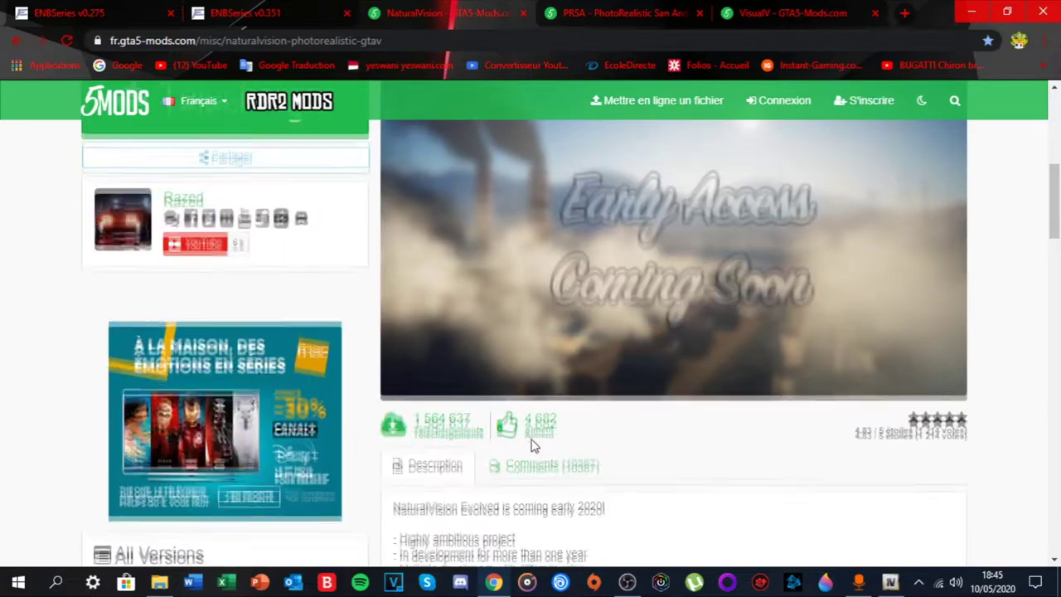
{"action": "scroll", "coordinate": [529, 446], "scroll_direction": "up", "scroll_amount": 5}
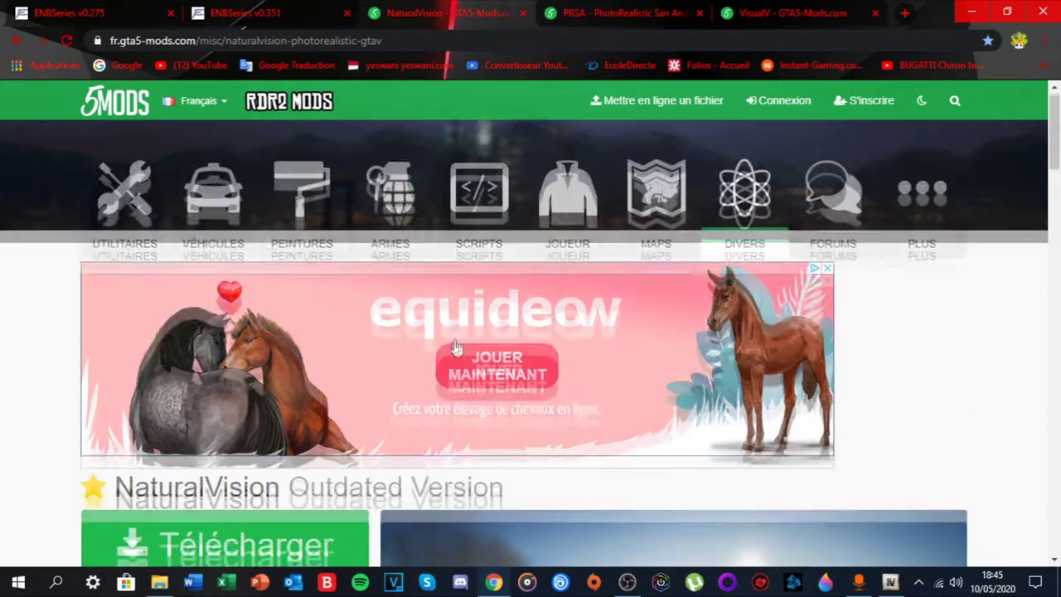
{"action": "scroll", "coordinate": [289, 409], "scroll_direction": "down", "scroll_amount": 5}
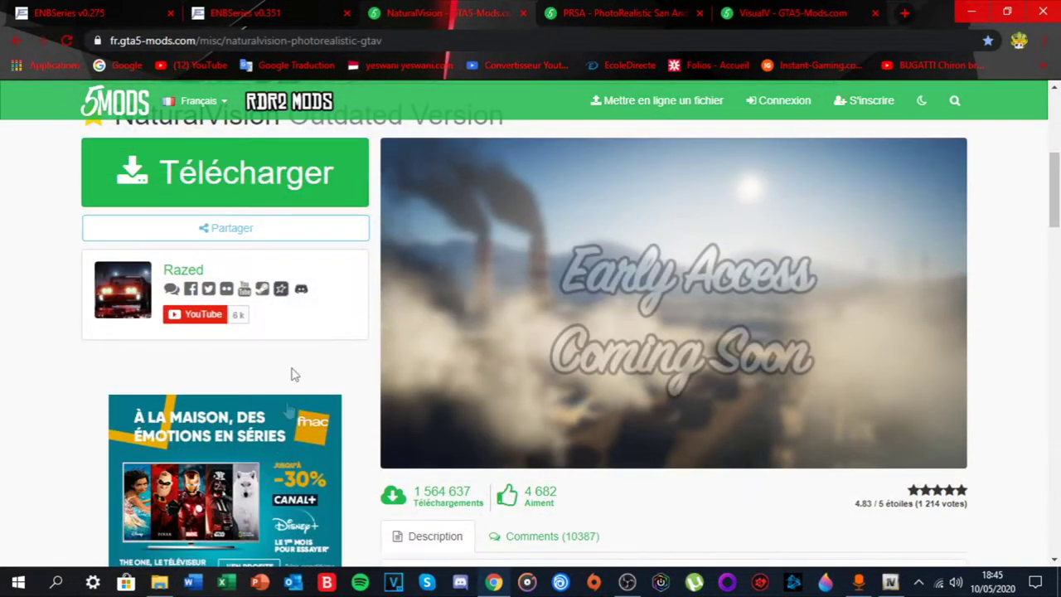
{"action": "scroll", "coordinate": [83, 414], "scroll_direction": "up", "scroll_amount": 1}
Open the Téléchargements folder in File Explorer and shrink the browser window to expose the desktop.
{"action": "left_click", "coordinate": [160, 584]}
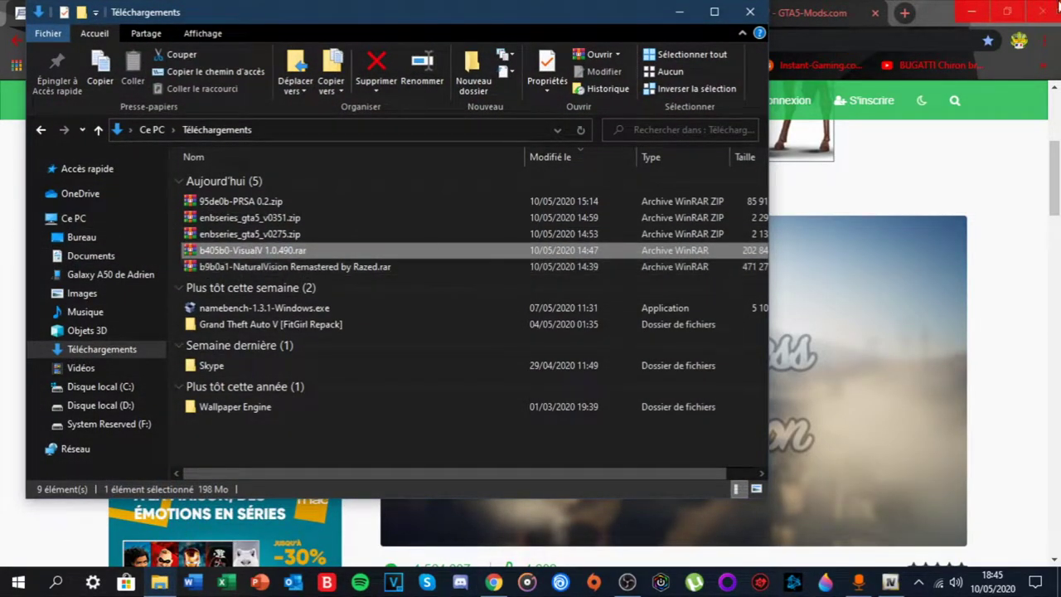
{"action": "left_click", "coordinate": [1006, 11]}
{"action": "left_click", "coordinate": [157, 585]}
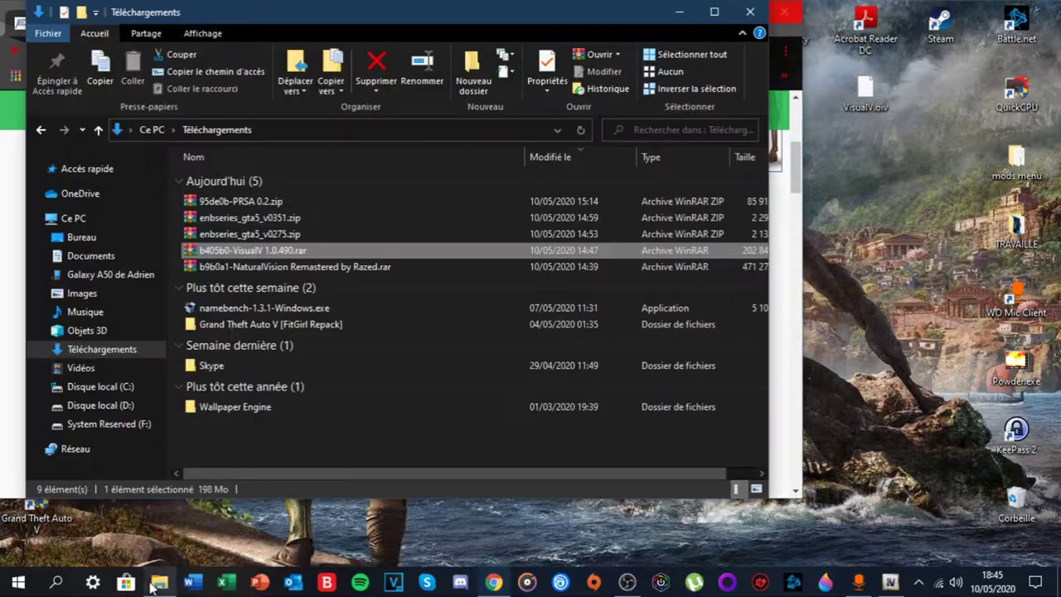
Extract NaturalVision Installer.oiv from the b9b0a1-NaturalVision Remastered archive to the desktop and close the archive.
{"action": "double_click", "coordinate": [293, 268]}
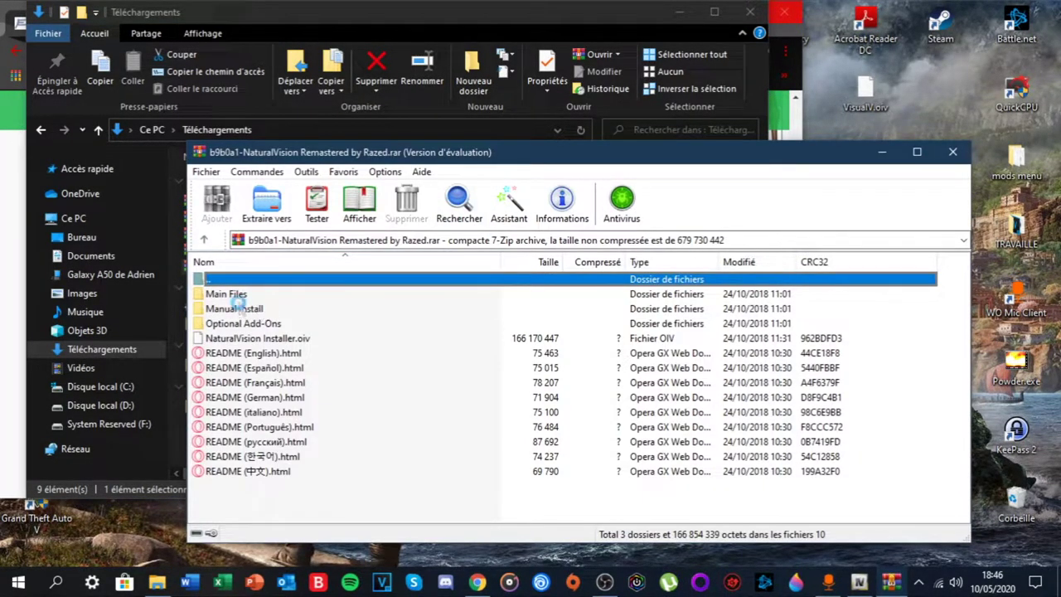
{"action": "left_click", "coordinate": [693, 287]}
{"action": "left_click_drag", "start_coordinate": [302, 341], "coordinate": [323, 343]}
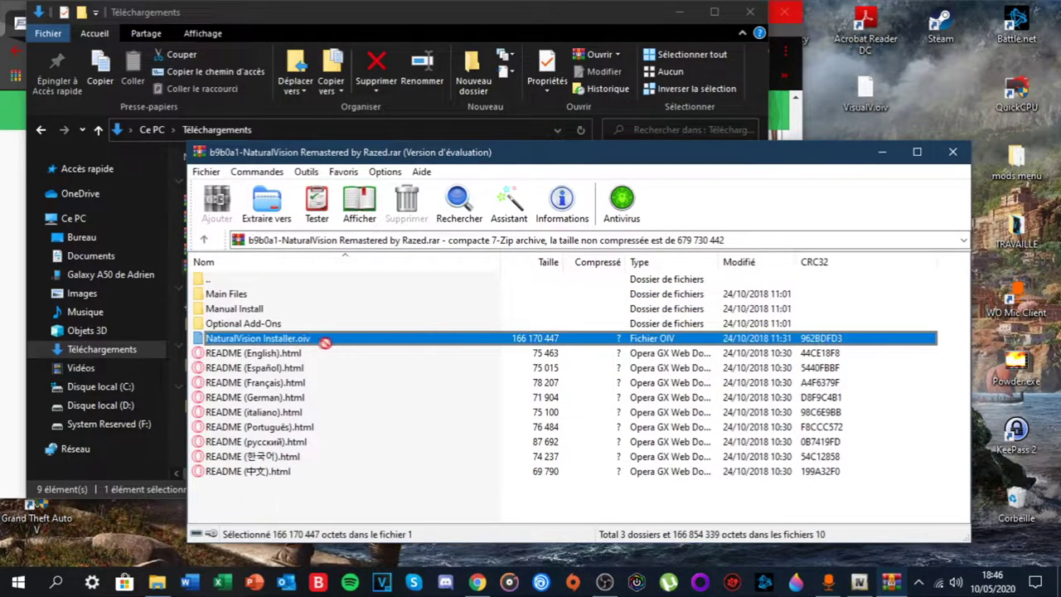
{"action": "left_click_drag", "start_coordinate": [928, 98], "coordinate": [929, 98]}
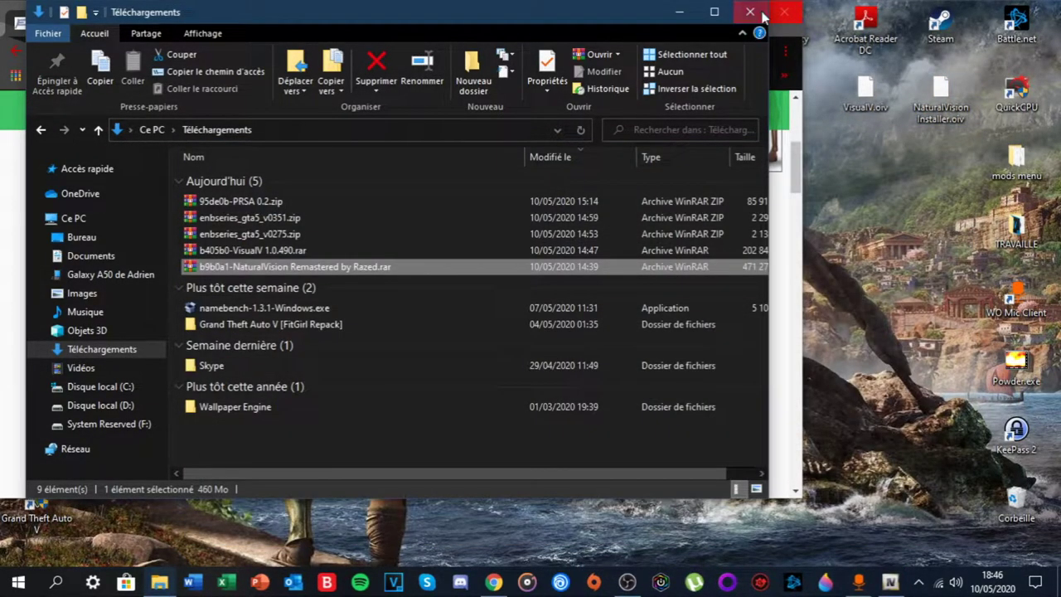
Clear the File Explorer and browser windows from the desktop and launch OpenIV for the Windows version of Grand Theft Auto V.
{"action": "left_click", "coordinate": [749, 11]}
{"action": "left_click", "coordinate": [707, 12]}
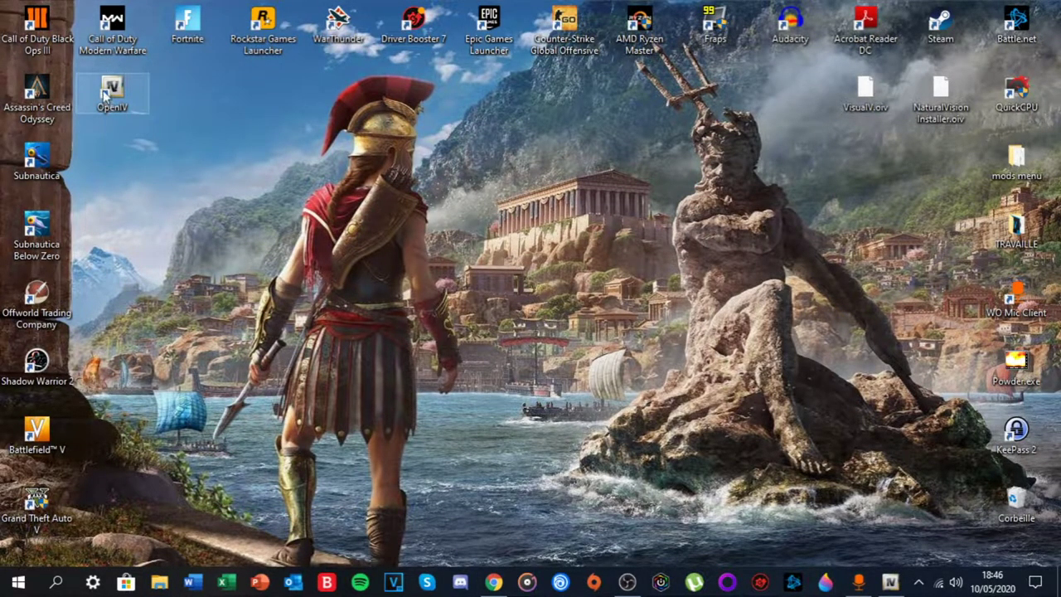
{"action": "left_click_drag", "start_coordinate": [112, 87], "coordinate": [555, 244]}
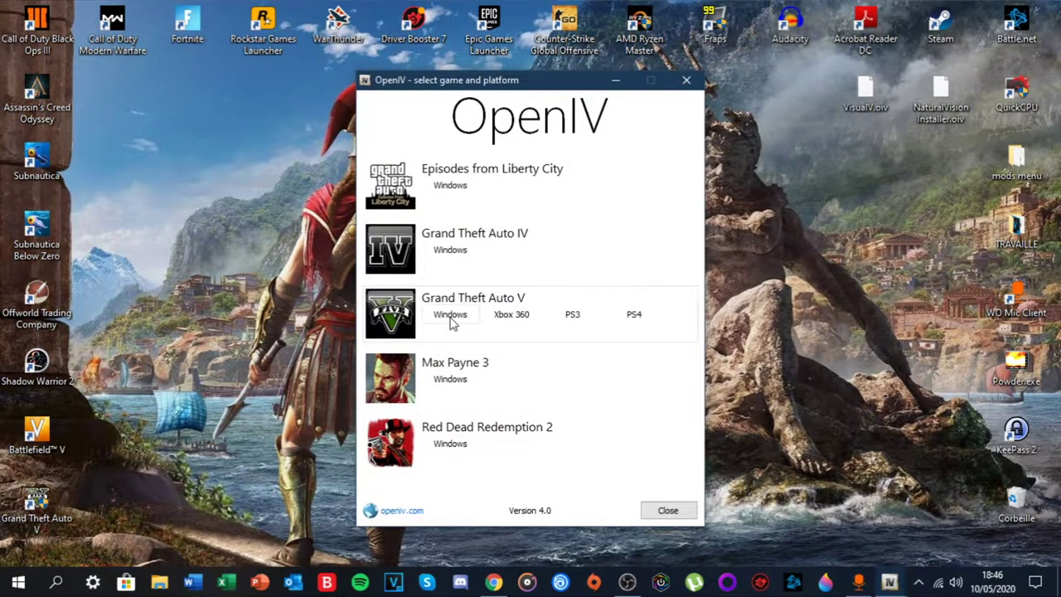
{"action": "left_click", "coordinate": [450, 315]}
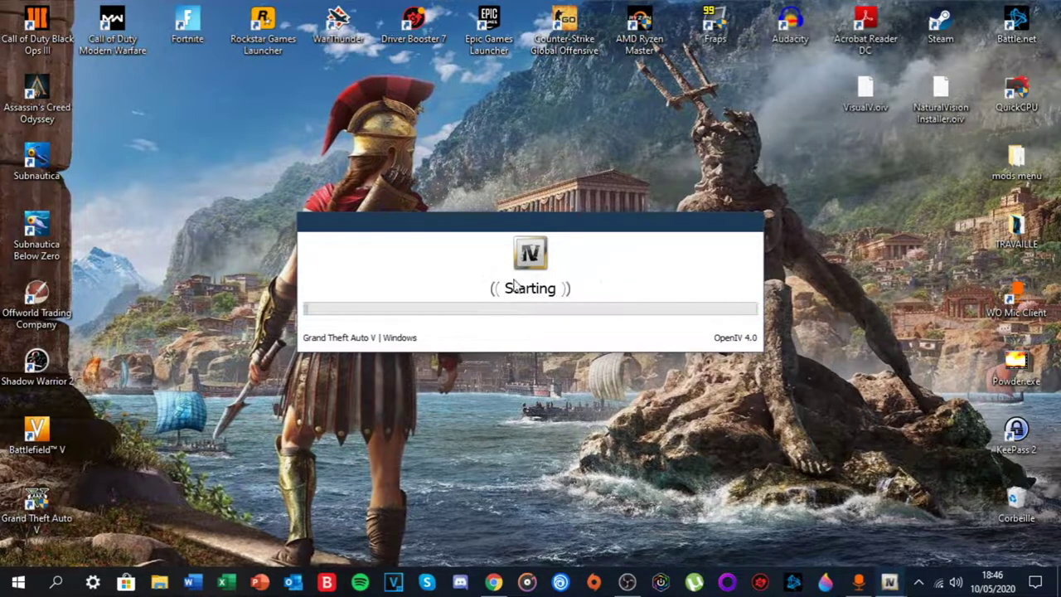
Close the duplicate OpenIV window and bring the remaining GTA V window to the front.
{"action": "left_click", "coordinate": [889, 583]}
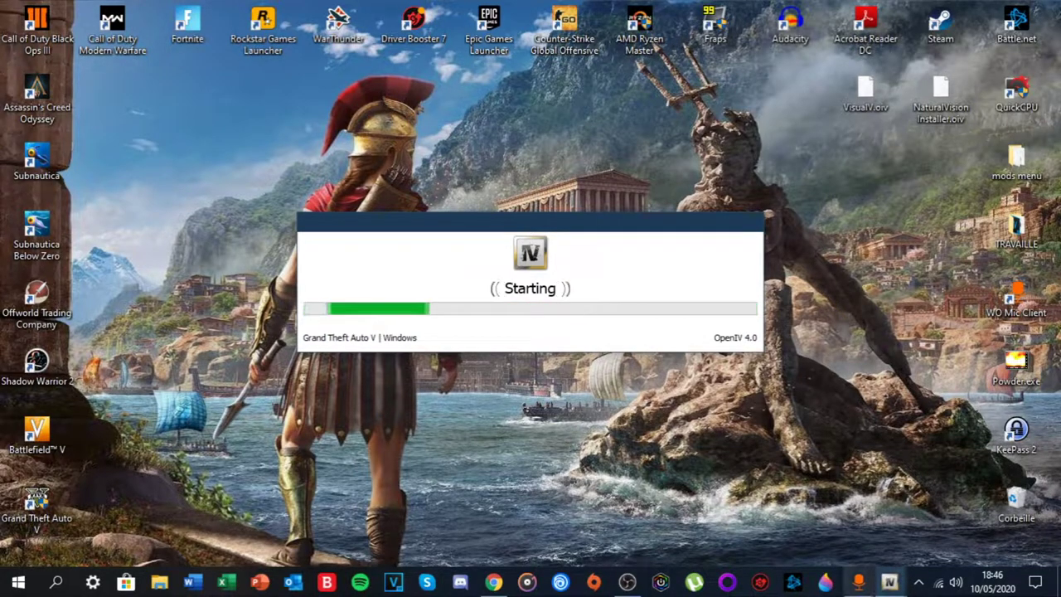
{"action": "mouse_move", "coordinate": [889, 583]}
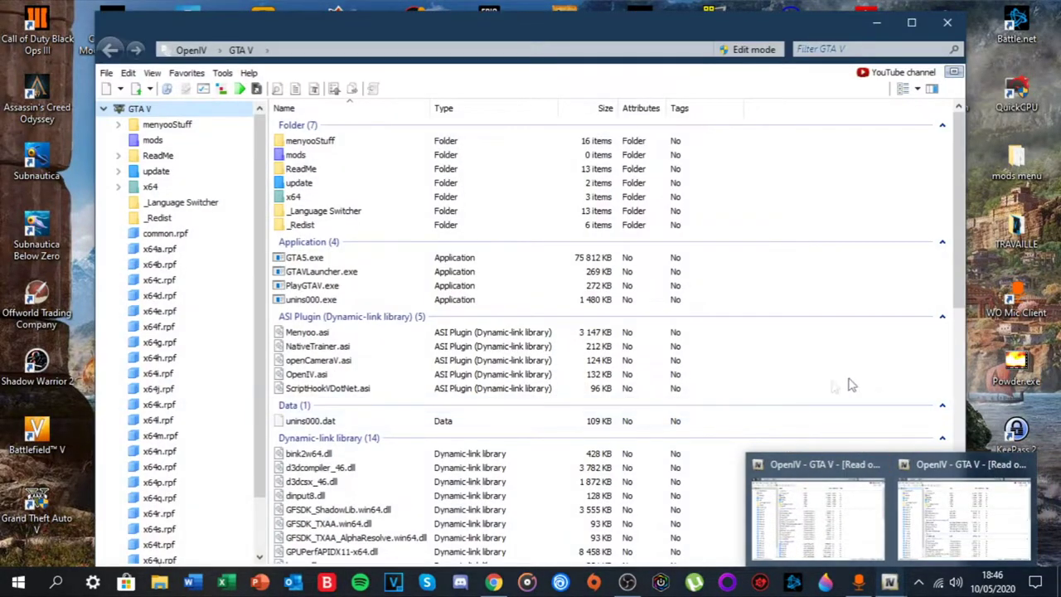
{"action": "left_click", "coordinate": [1022, 464]}
{"action": "left_click", "coordinate": [912, 514]}
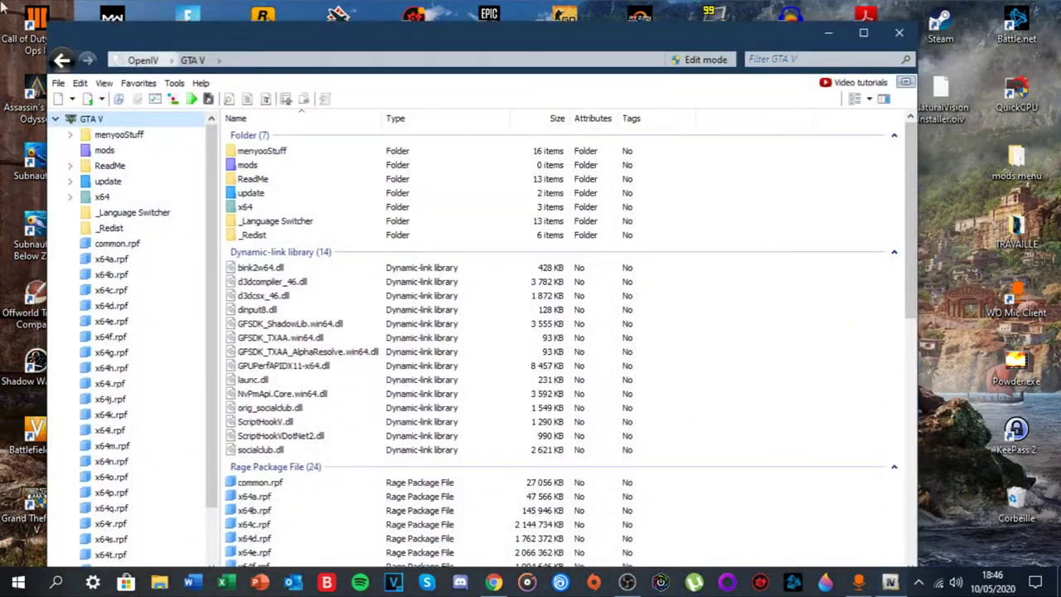
Load NaturalVision Installer.oiv from the Bureau folder into the Package Installer and review the package description.
{"action": "left_click", "coordinate": [174, 83]}
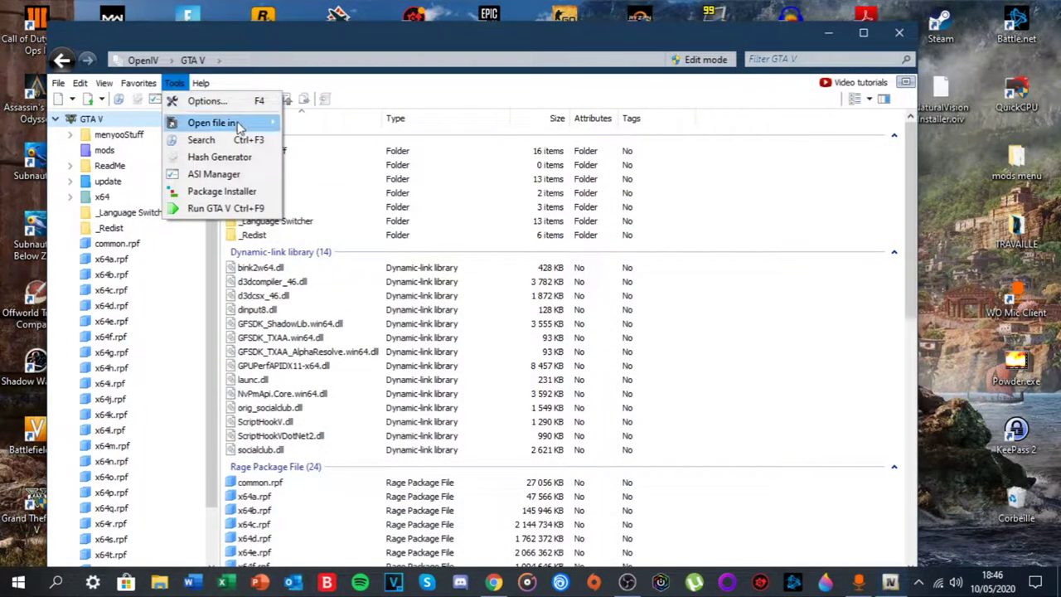
{"action": "left_click", "coordinate": [241, 193]}
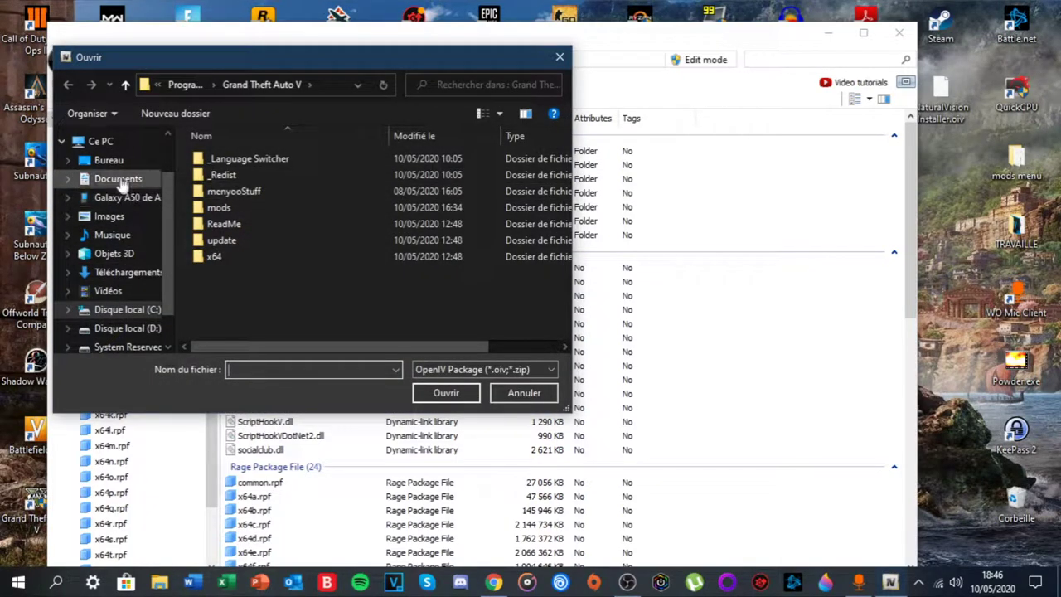
{"action": "left_click", "coordinate": [108, 160]}
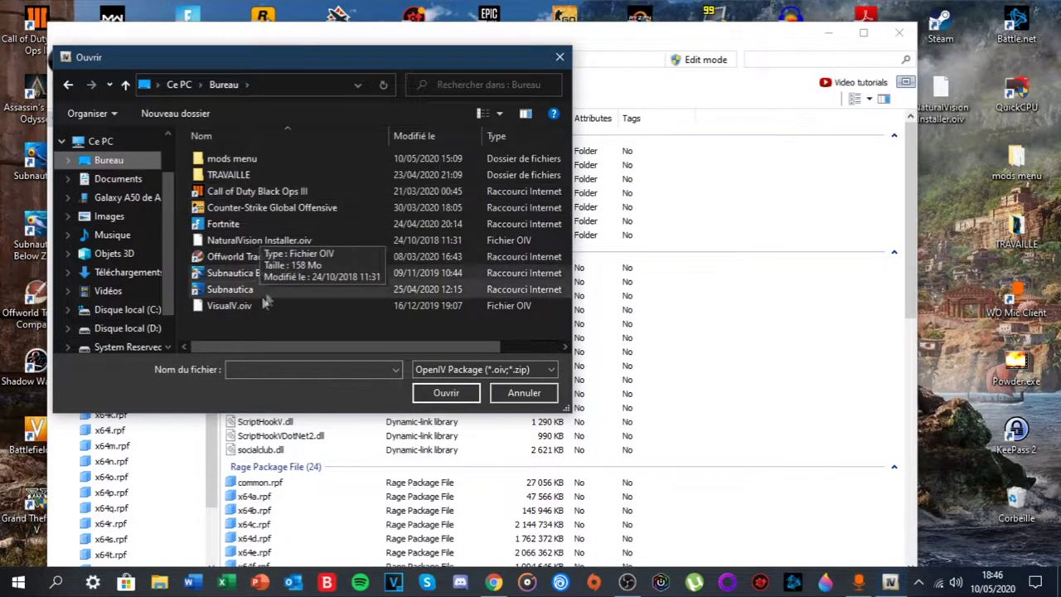
{"action": "double_click", "coordinate": [259, 240]}
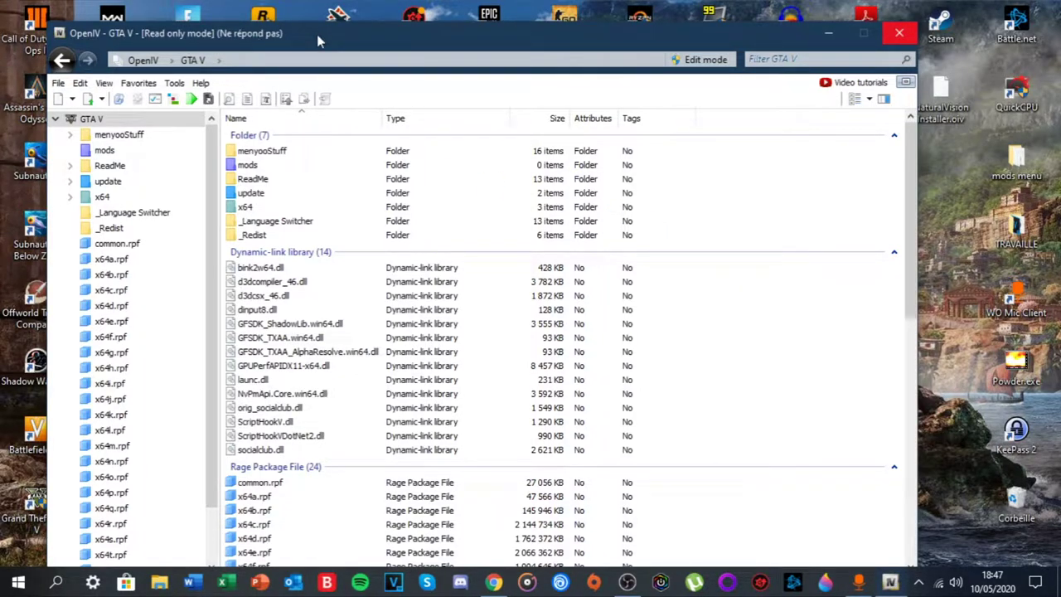
{"action": "mouse_move", "coordinate": [319, 34]}
{"action": "left_mouse_down"}
{"action": "mouse_move", "coordinate": [295, 27]}
{"action": "mouse_move", "coordinate": [318, 25]}
{"action": "left_mouse_up"}
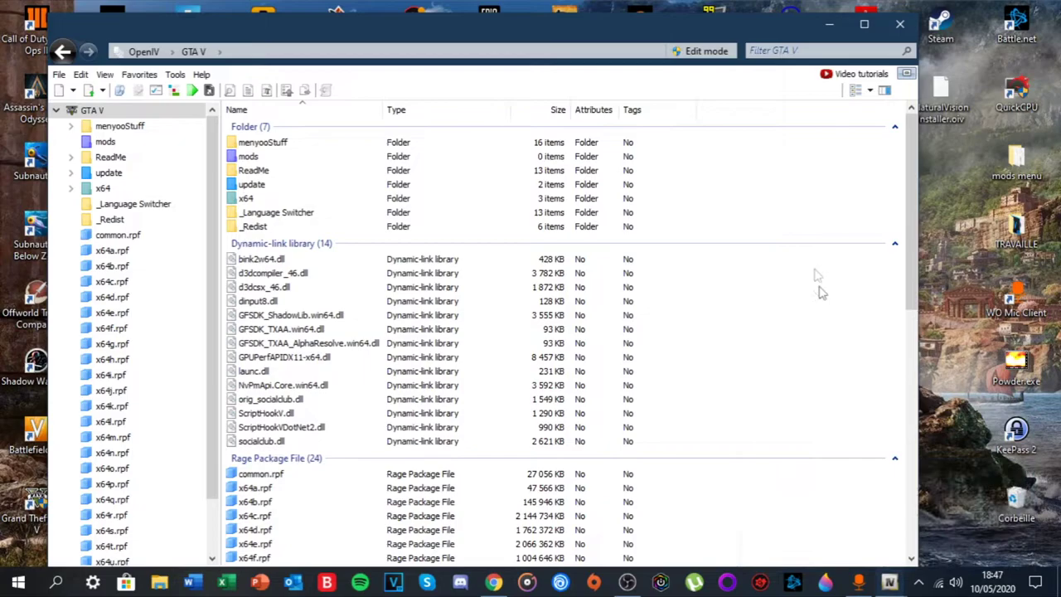
{"action": "mouse_move", "coordinate": [891, 585]}
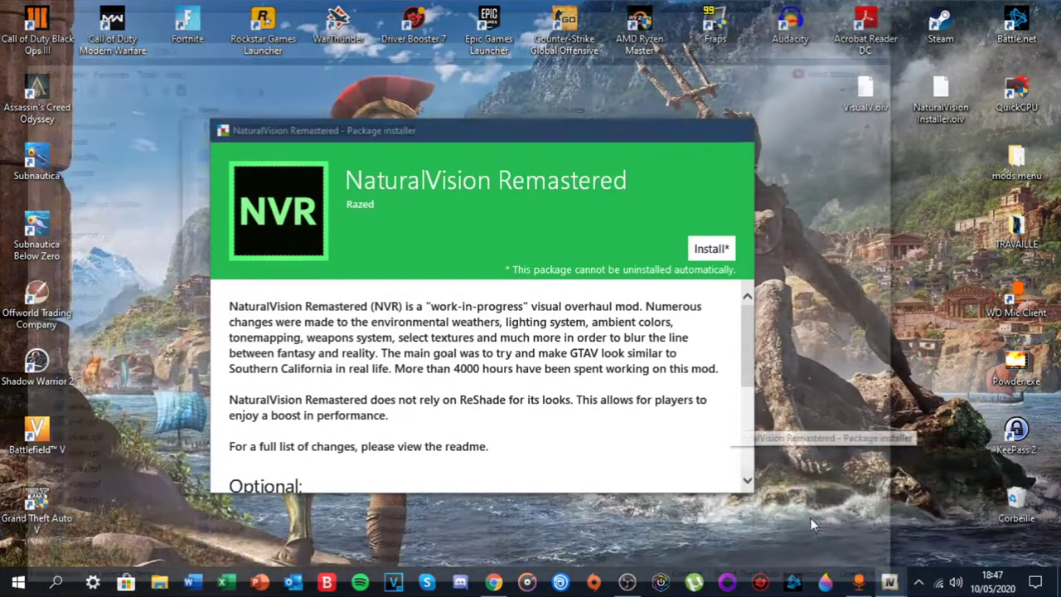
{"action": "left_click", "coordinate": [817, 526]}
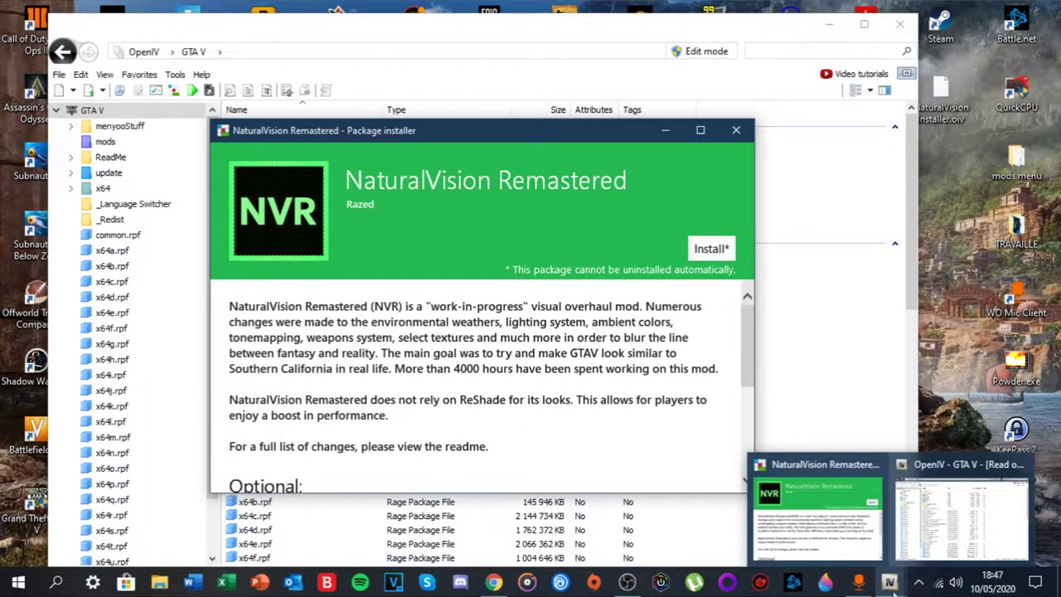
{"action": "scroll", "coordinate": [464, 356], "scroll_direction": "down", "scroll_amount": 1}
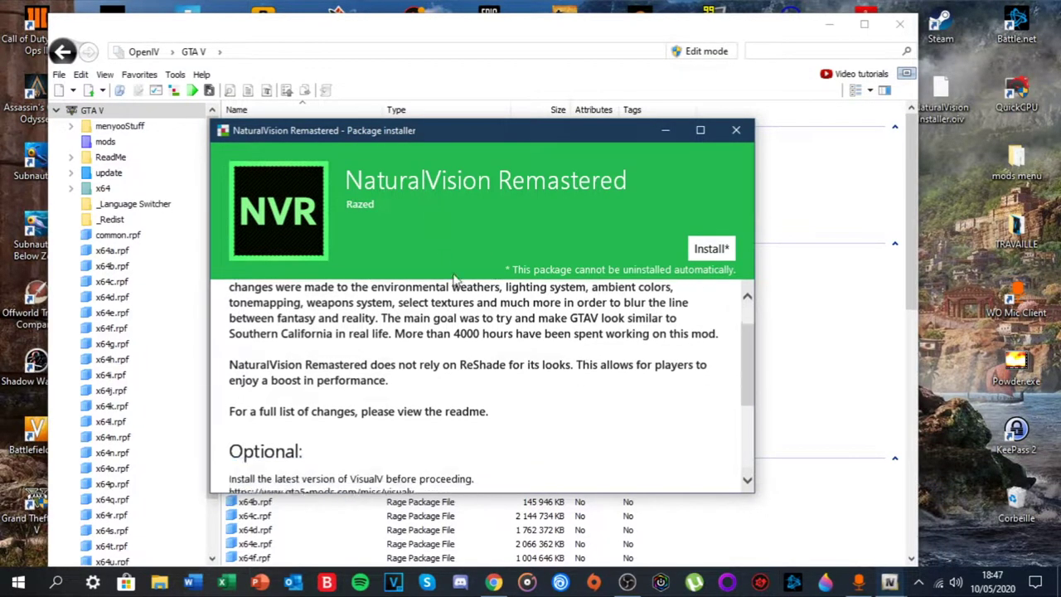
Install NaturalVision Remastered into the "mods" folder and close the package installer.
{"action": "left_click", "coordinate": [711, 249]}
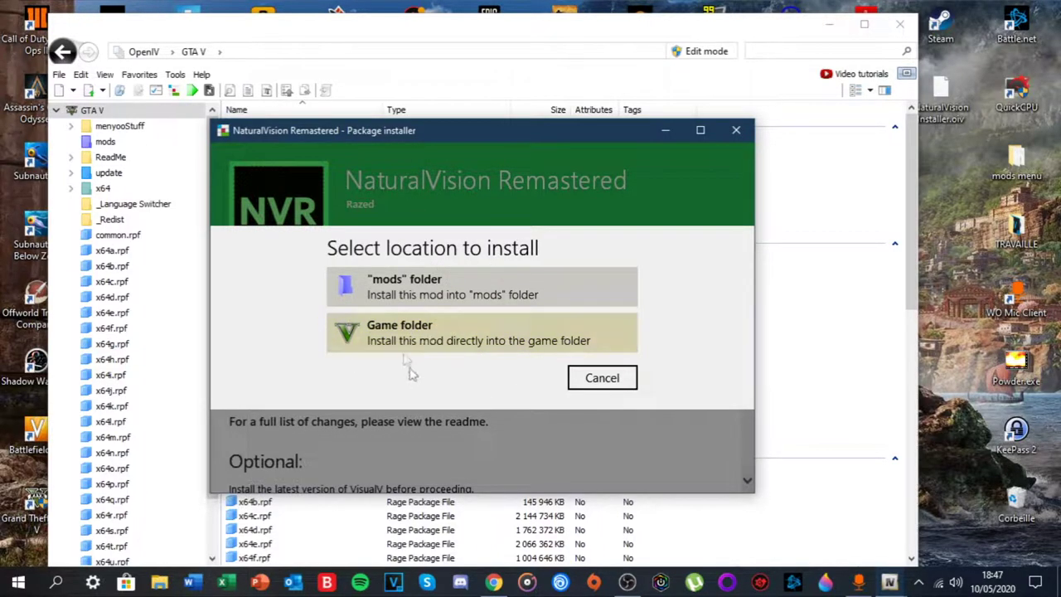
{"action": "left_click", "coordinate": [396, 292]}
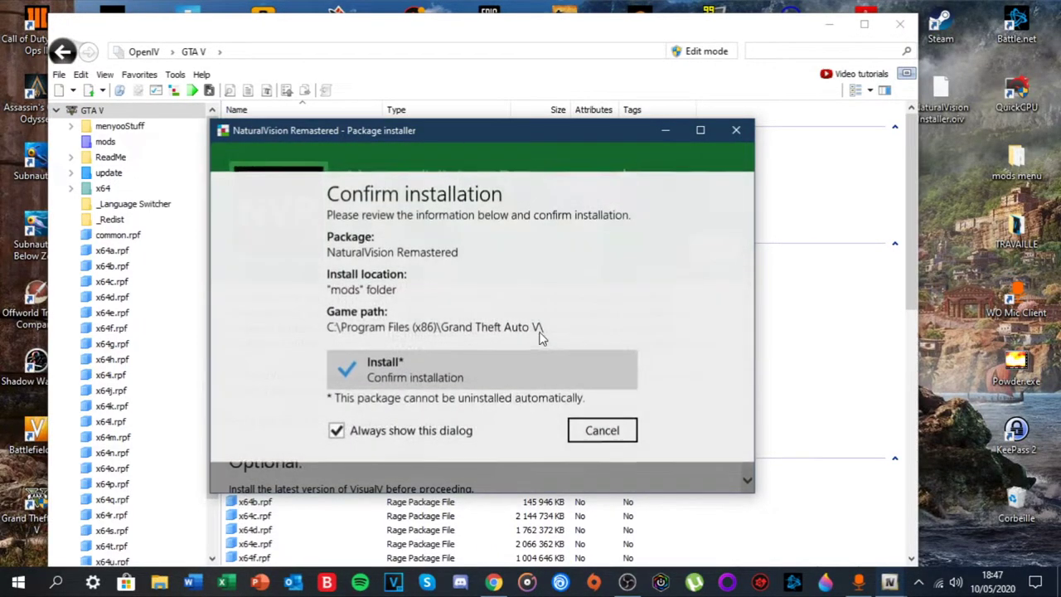
{"action": "left_click", "coordinate": [391, 383]}
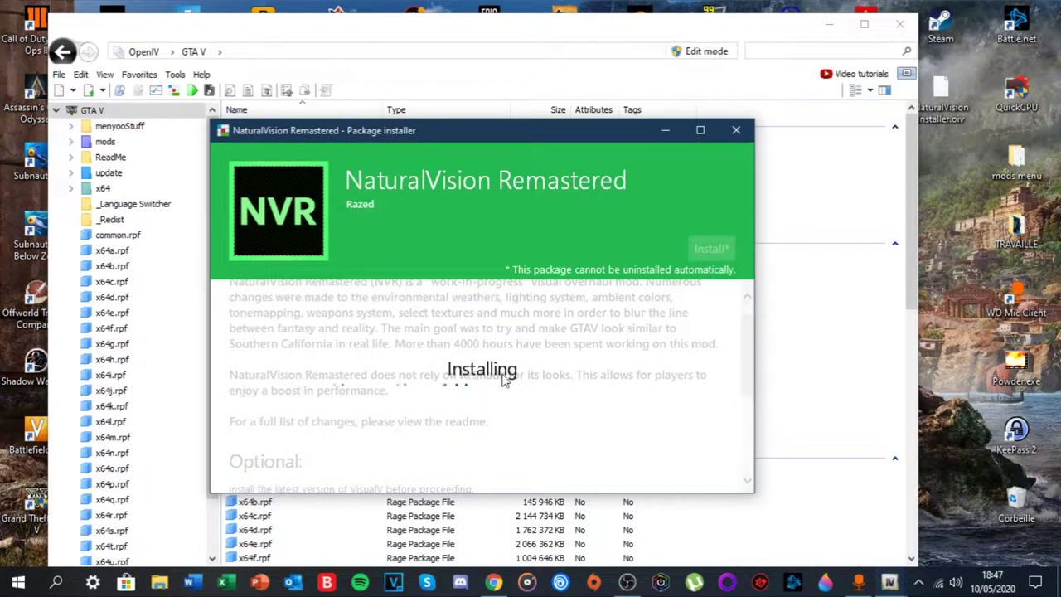
{"action": "mouse_move", "coordinate": [435, 126]}
{"action": "left_mouse_down"}
{"action": "mouse_move", "coordinate": [497, 122]}
{"action": "mouse_move", "coordinate": [452, 118]}
{"action": "left_mouse_up"}
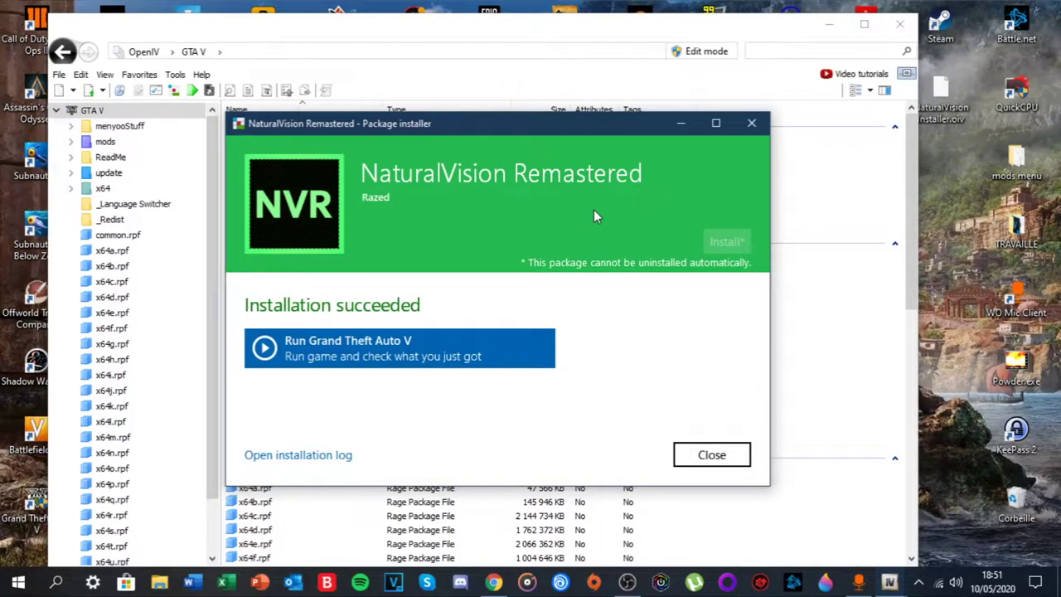
{"action": "left_click_drag", "start_coordinate": [487, 126], "coordinate": [526, 105]}
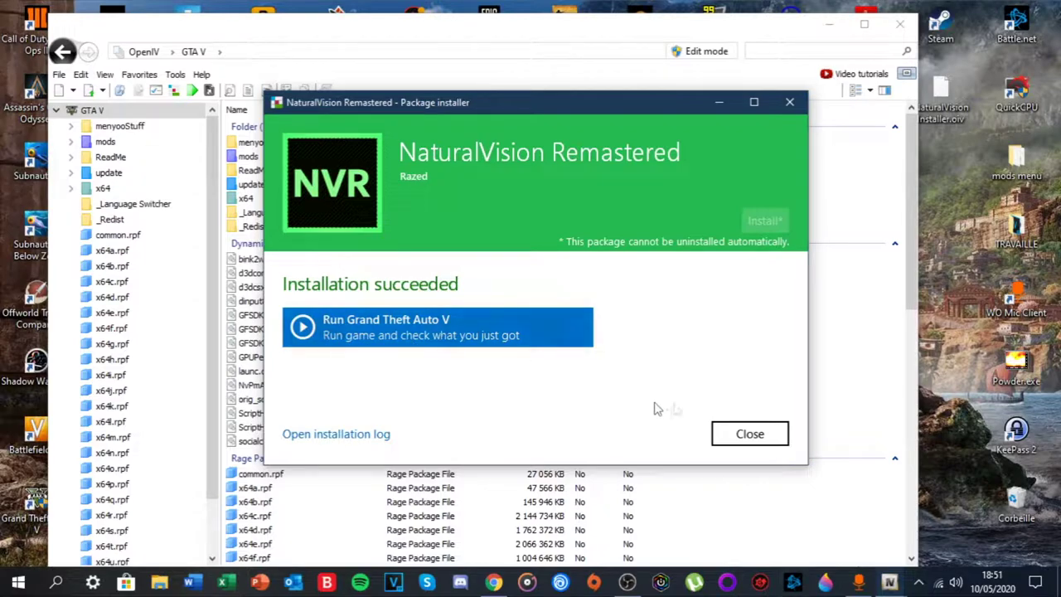
{"action": "left_click", "coordinate": [750, 433]}
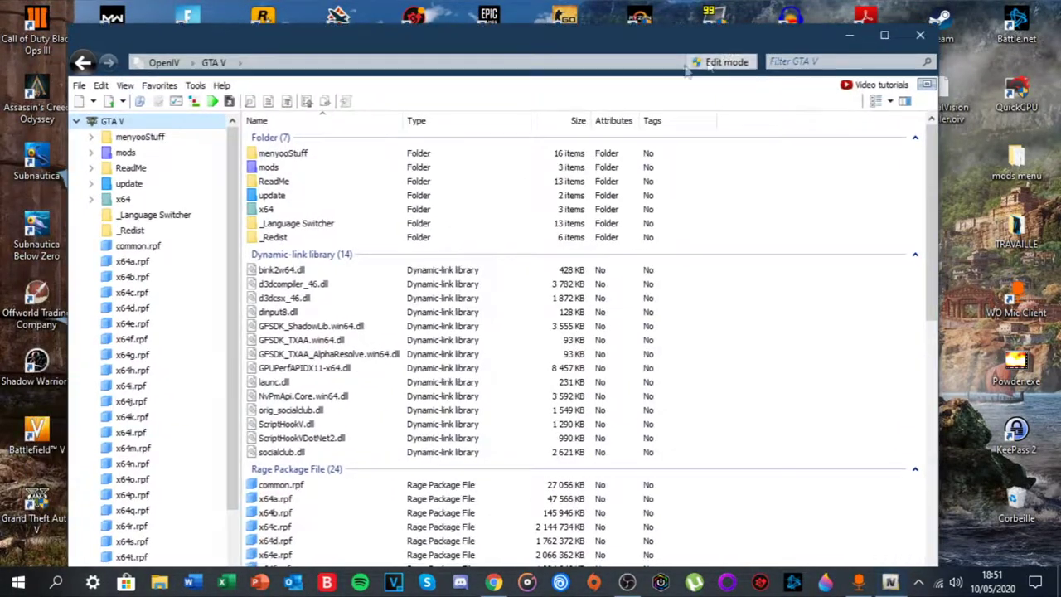
Load VisualV.oiv from the desktop into the Package Installer and look through its description.
{"action": "left_click", "coordinate": [198, 87]}
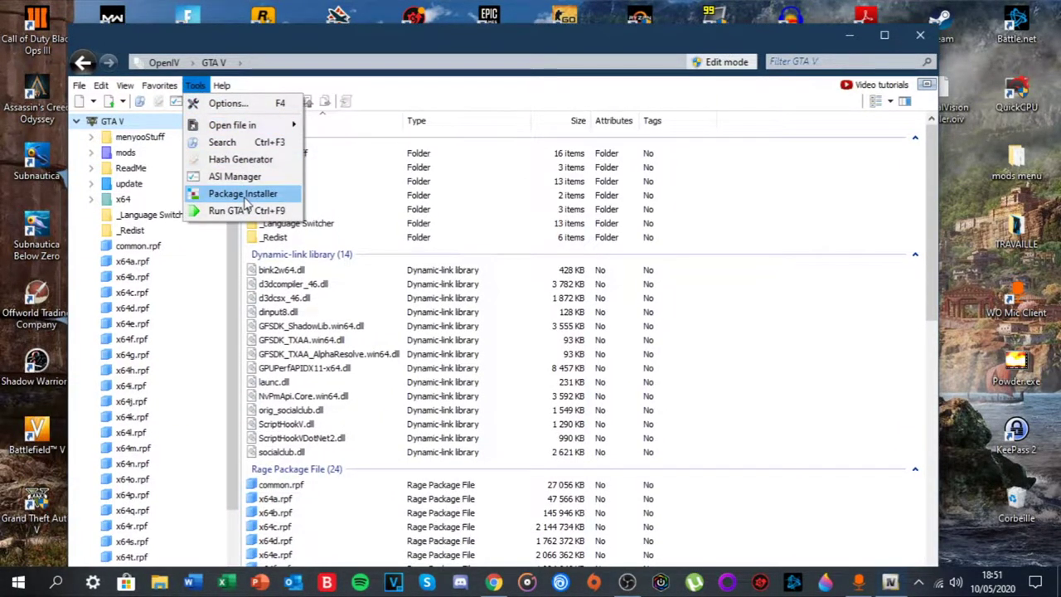
{"action": "left_click", "coordinate": [228, 193]}
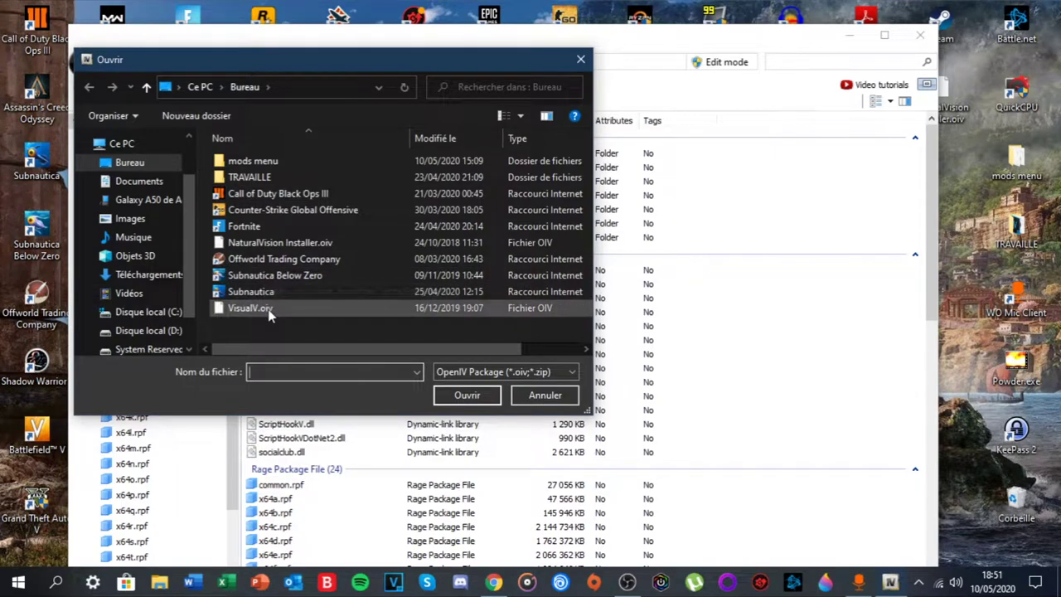
{"action": "double_click", "coordinate": [291, 309]}
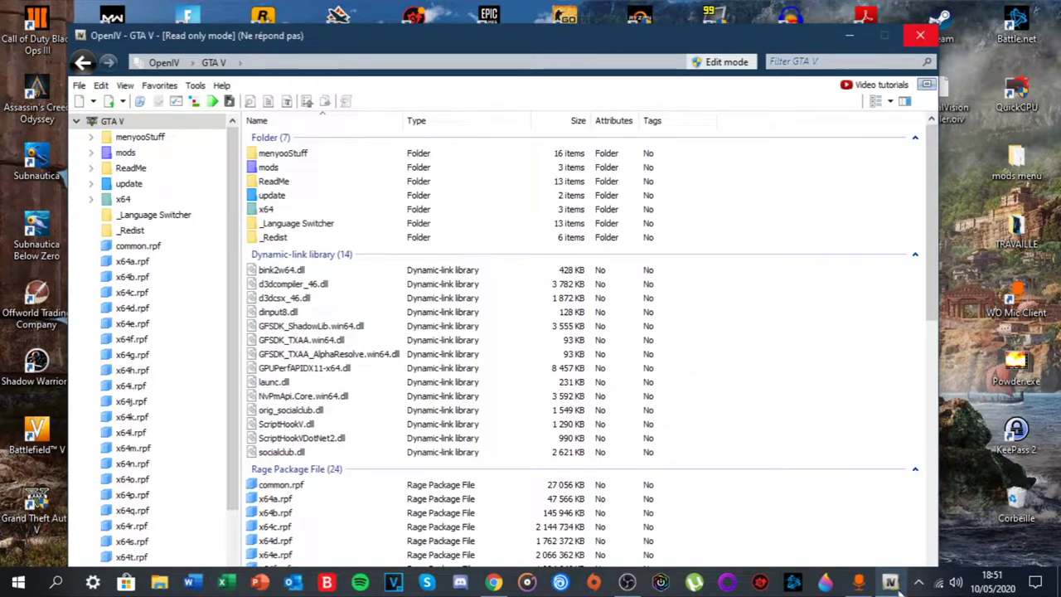
{"action": "mouse_move", "coordinate": [884, 580]}
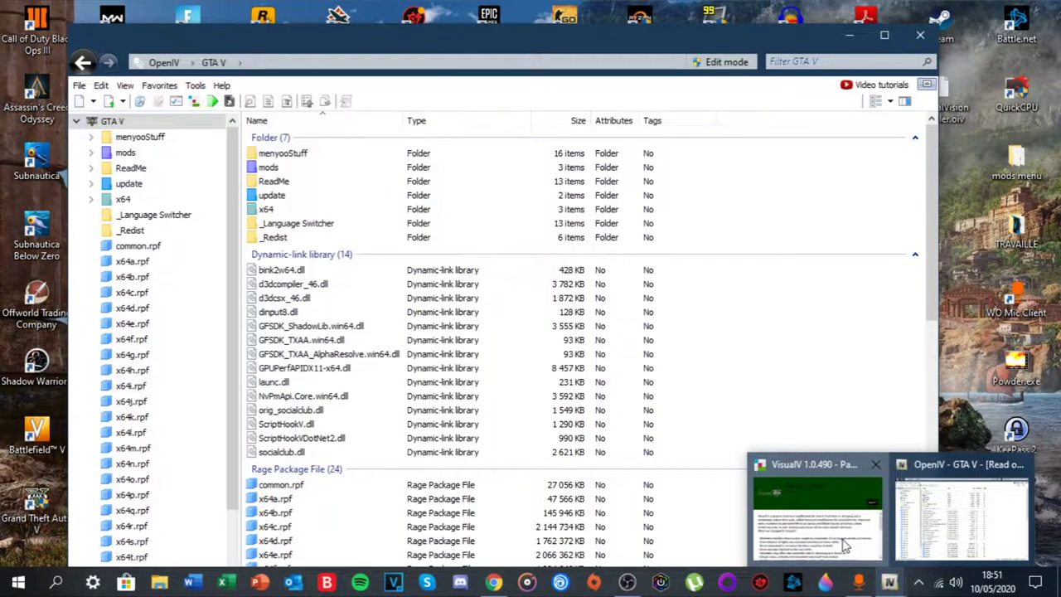
{"action": "left_click", "coordinate": [817, 510]}
{"action": "scroll", "coordinate": [505, 390], "scroll_direction": "down", "scroll_amount": 3}
{"action": "scroll", "coordinate": [506, 390], "scroll_direction": "up", "scroll_amount": 3}
Install VisualV 1.0.490 into the "mods" folder and close the package installer.
{"action": "left_click", "coordinate": [742, 254]}
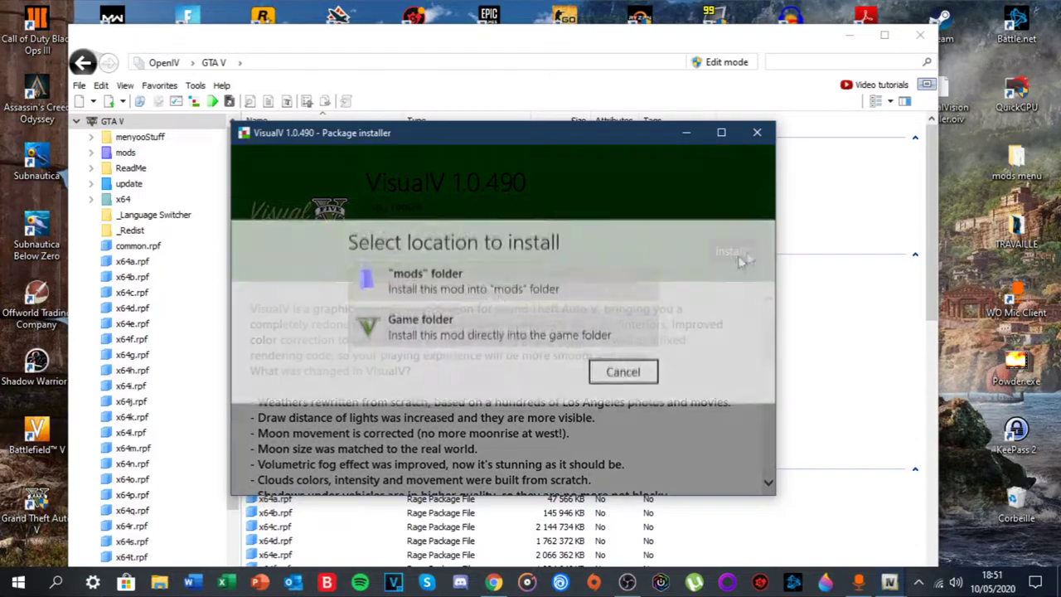
{"action": "left_click", "coordinate": [448, 292]}
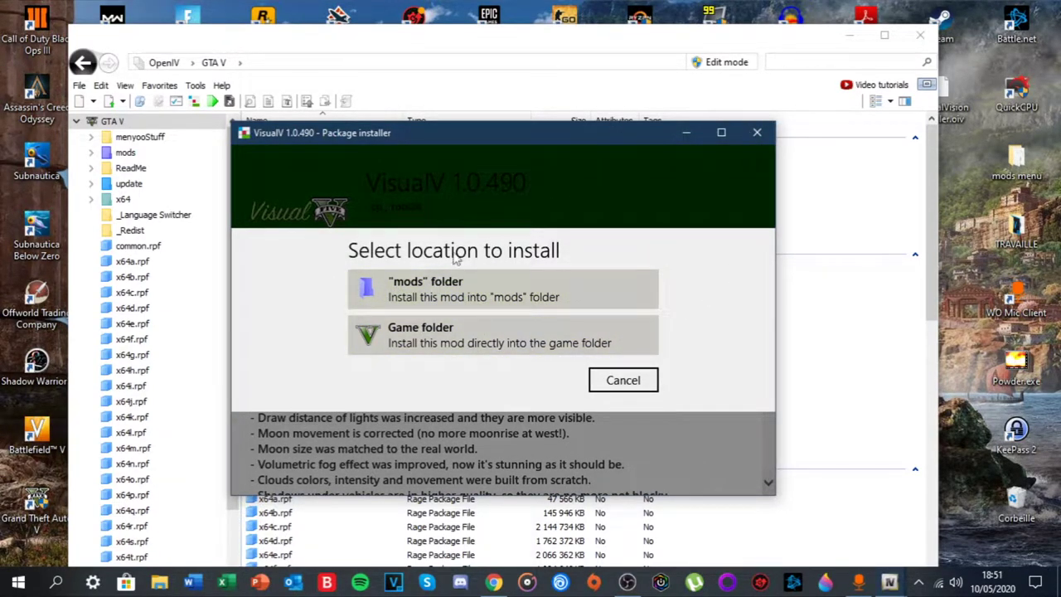
{"action": "left_click", "coordinate": [453, 295]}
{"action": "left_click", "coordinate": [457, 384]}
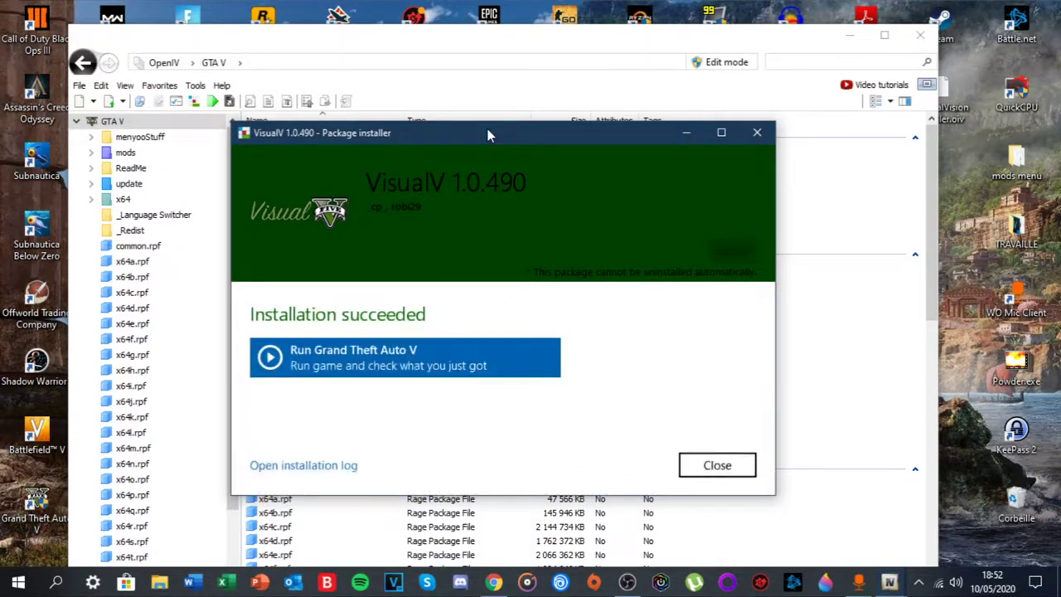
{"action": "left_click", "coordinate": [717, 465]}
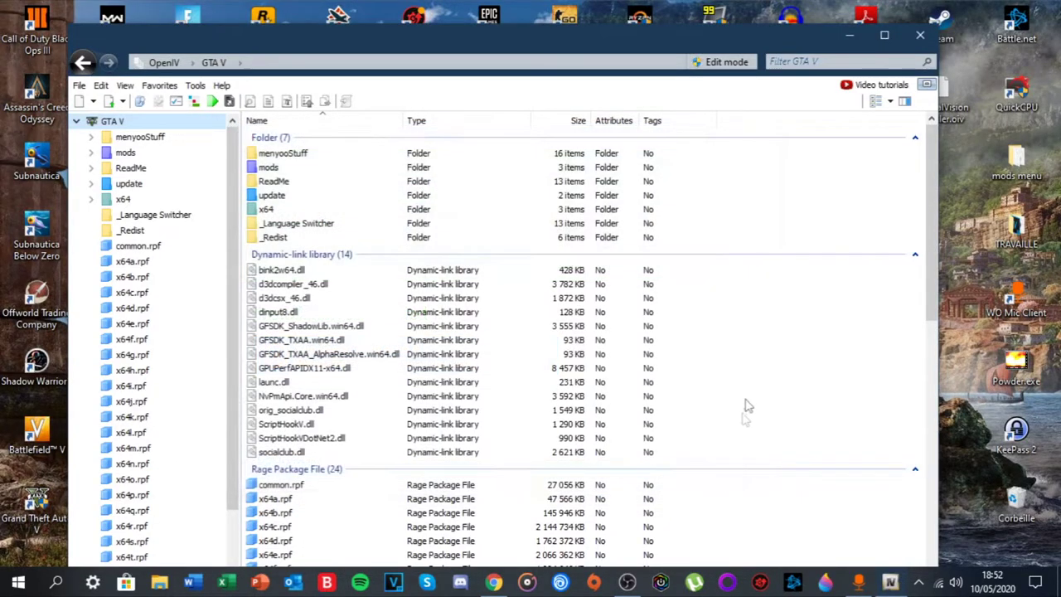
Minimize OpenIV and switch to the maximized browser showing the NaturalVision mod page.
{"action": "left_click", "coordinate": [885, 35]}
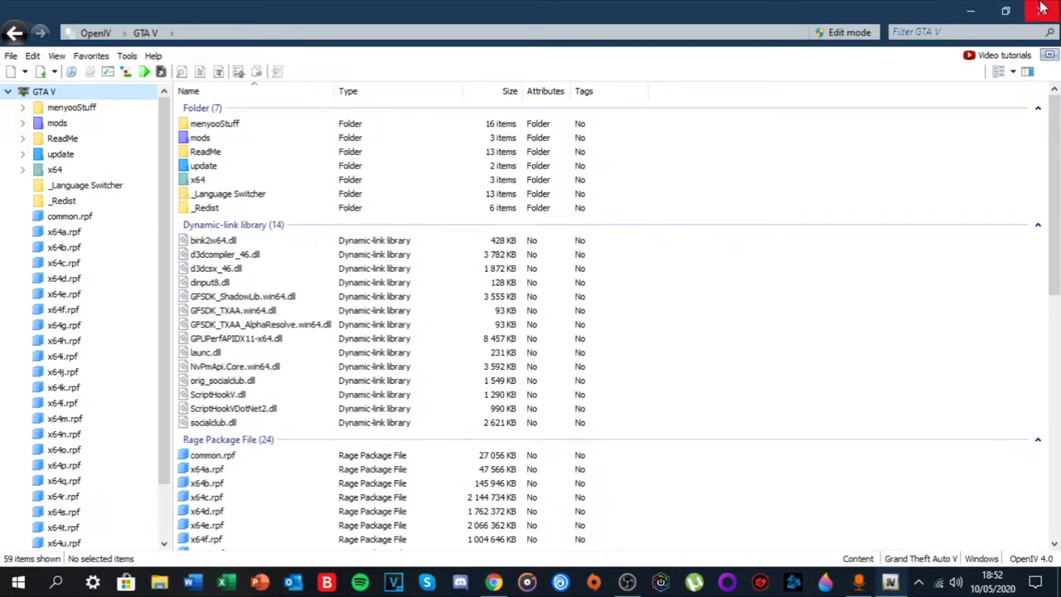
{"action": "left_click", "coordinate": [970, 10]}
{"action": "left_click", "coordinate": [749, 10]}
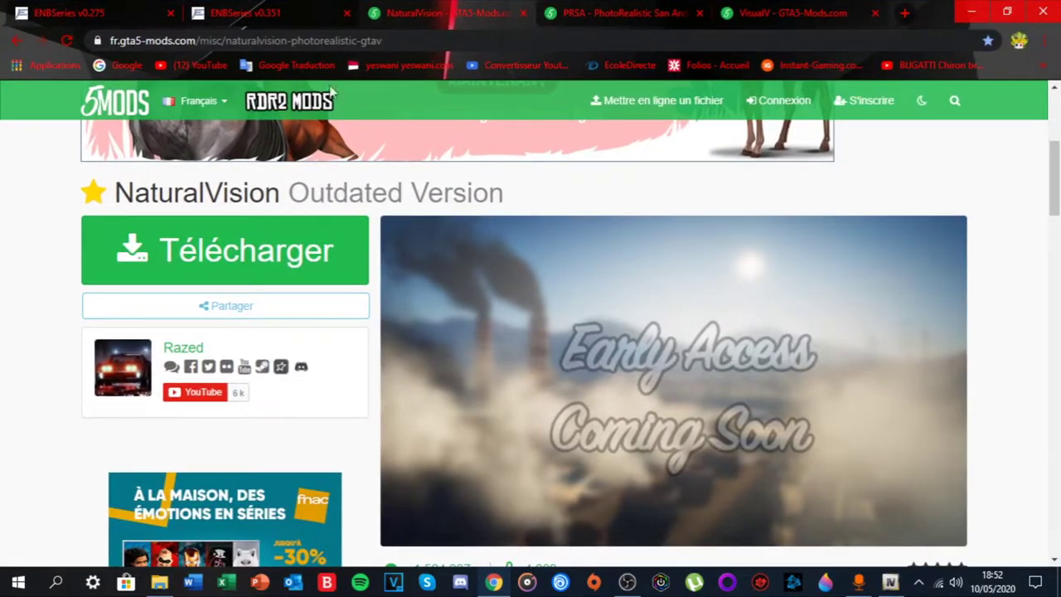
Look over the PRSA - PhotoRealistic San Andreas ENB mod page and the ENBSeries v0.275 and v0.351 pages.
{"action": "left_click", "coordinate": [620, 16]}
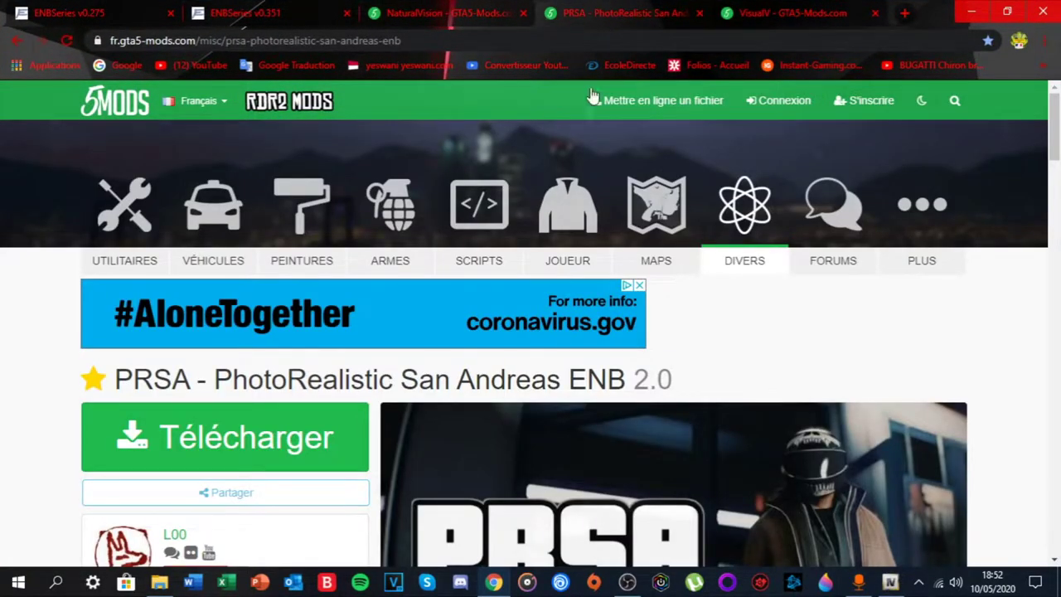
{"action": "scroll", "coordinate": [279, 417], "scroll_direction": "down", "scroll_amount": 5}
{"action": "scroll", "coordinate": [279, 412], "scroll_direction": "up", "scroll_amount": 5}
{"action": "scroll", "coordinate": [365, 349], "scroll_direction": "down", "scroll_amount": 5}
{"action": "scroll", "coordinate": [365, 350], "scroll_direction": "up", "scroll_amount": 4}
{"action": "scroll", "coordinate": [582, 356], "scroll_direction": "down", "scroll_amount": 1}
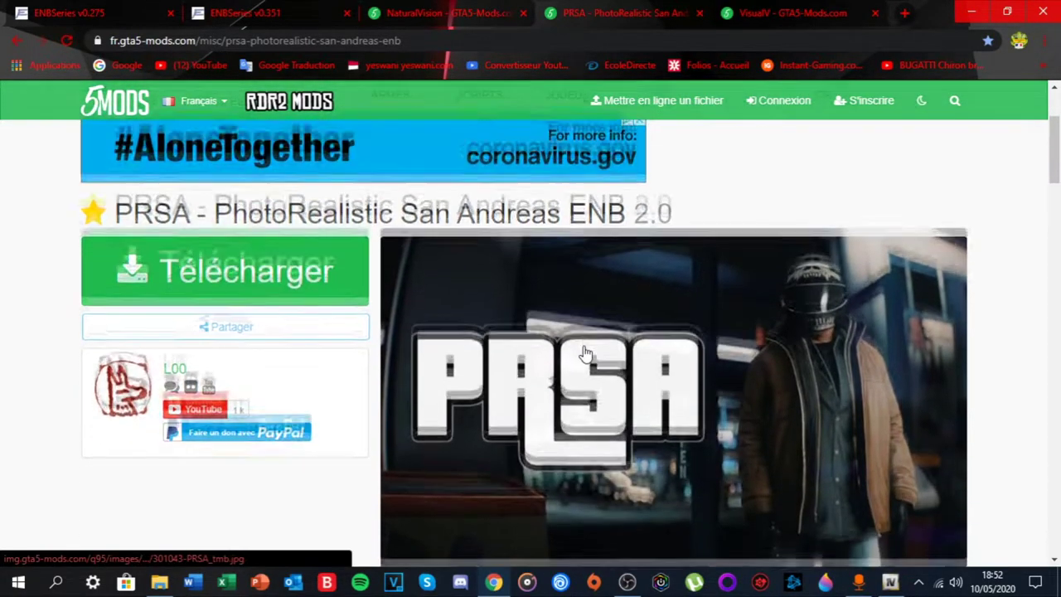
{"action": "left_click", "coordinate": [239, 14]}
{"action": "key", "text": "ctrl+shift+Tab"}
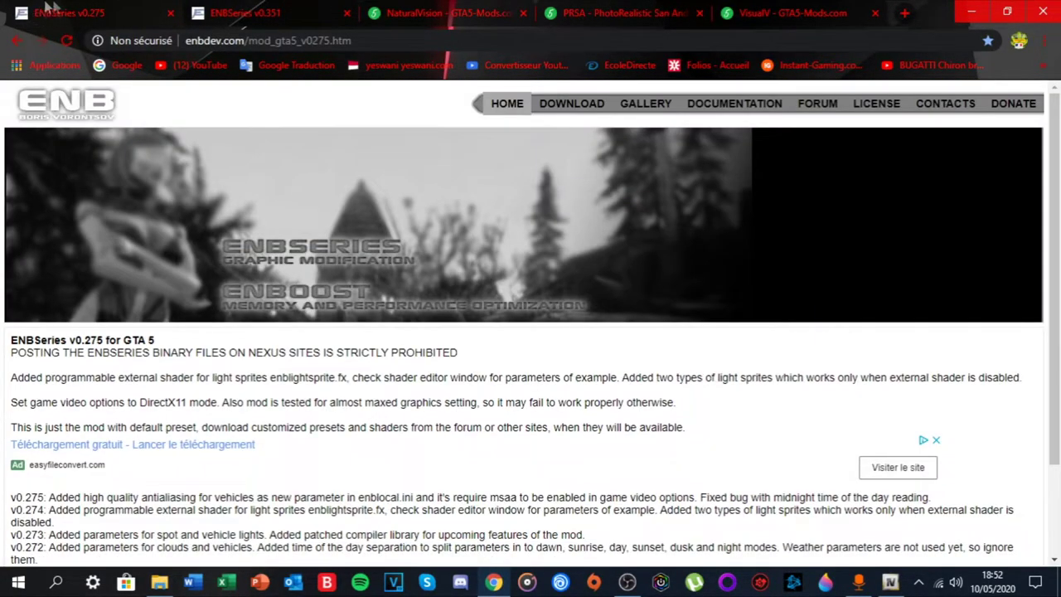
{"action": "left_click", "coordinate": [240, 13]}
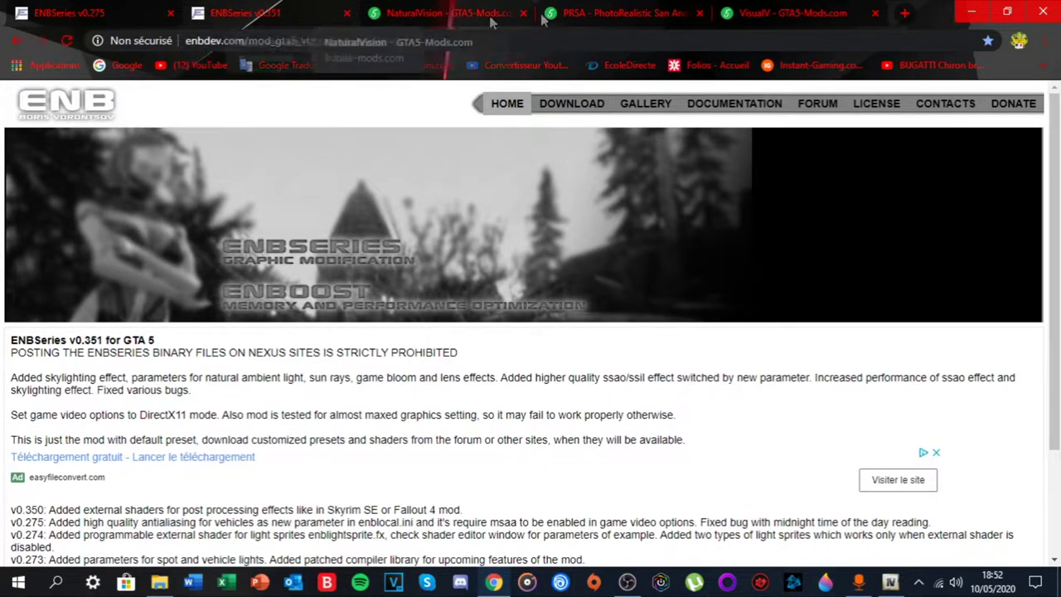
{"action": "left_click", "coordinate": [617, 12]}
{"action": "scroll", "coordinate": [465, 348], "scroll_direction": "down", "scroll_amount": 15}
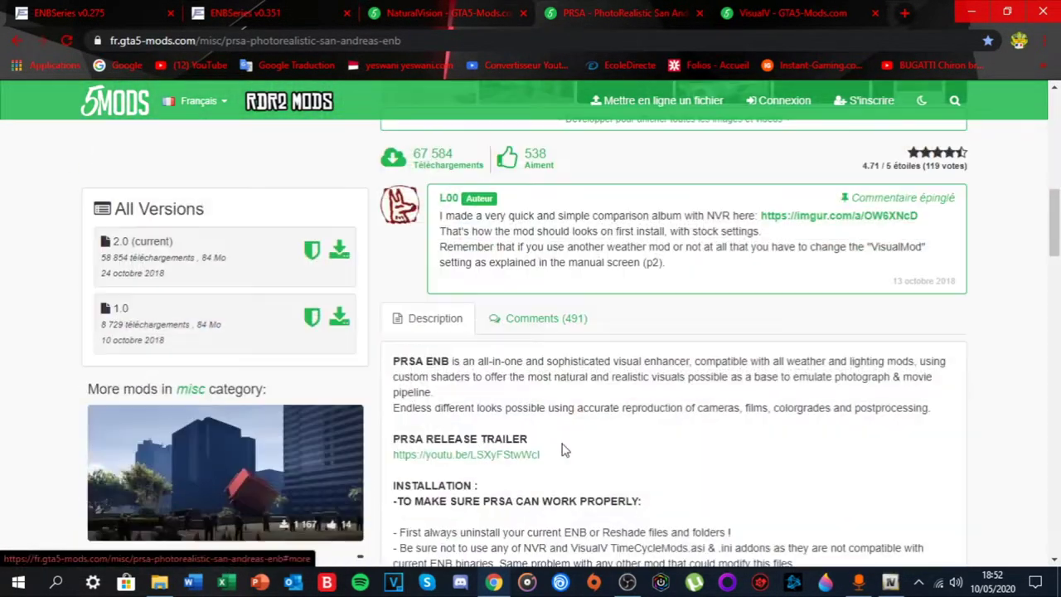
{"action": "scroll", "coordinate": [594, 490], "scroll_direction": "up", "scroll_amount": 16}
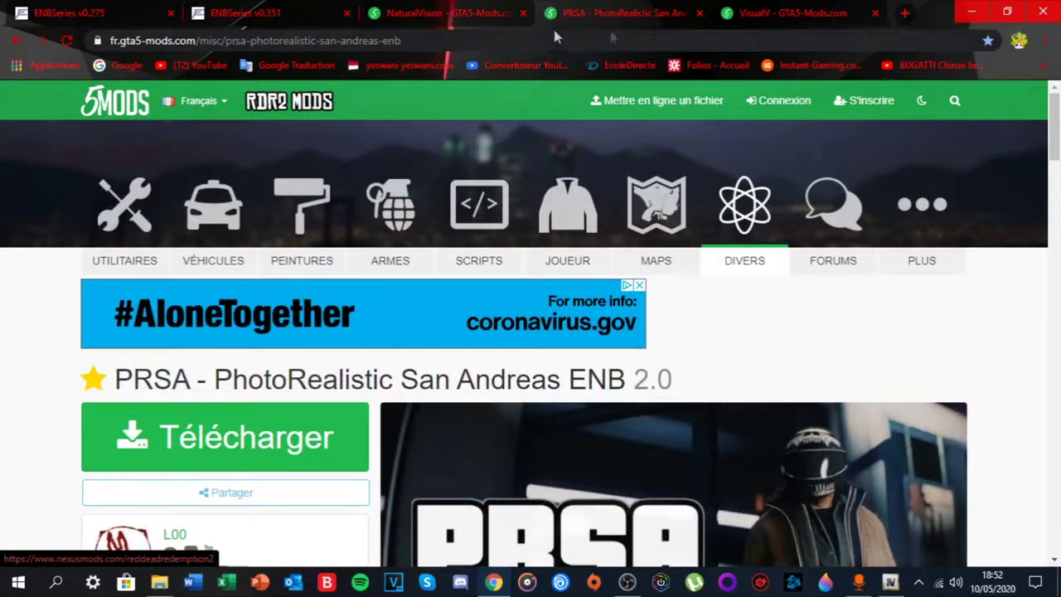
Open the 95de0b-PRSA 0.2.zip archive from the Downloads folder and dismiss the WinRAR purchase reminder.
{"action": "left_click", "coordinate": [159, 582]}
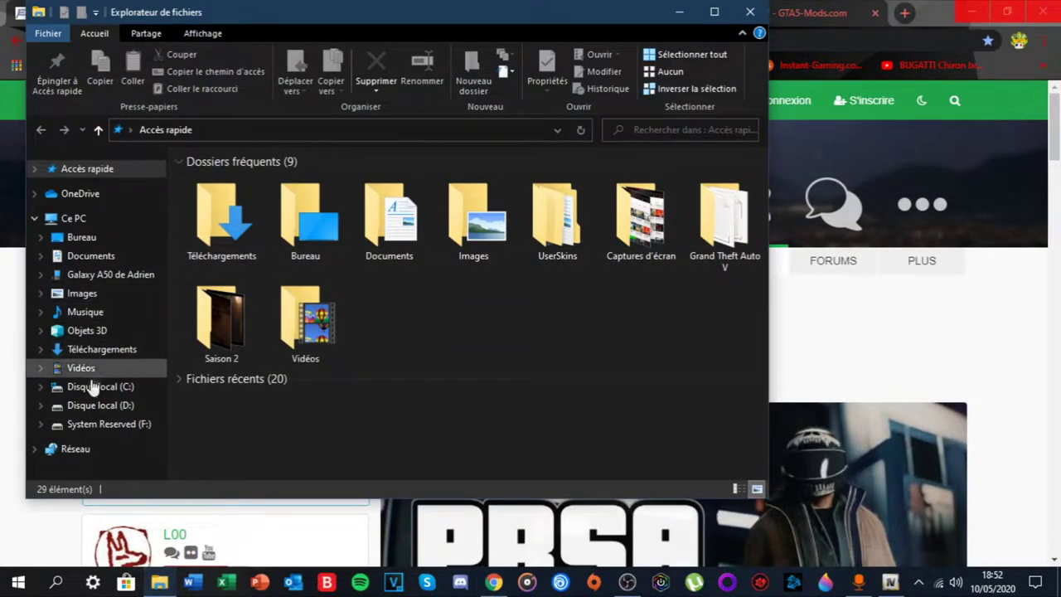
{"action": "left_click", "coordinate": [99, 349]}
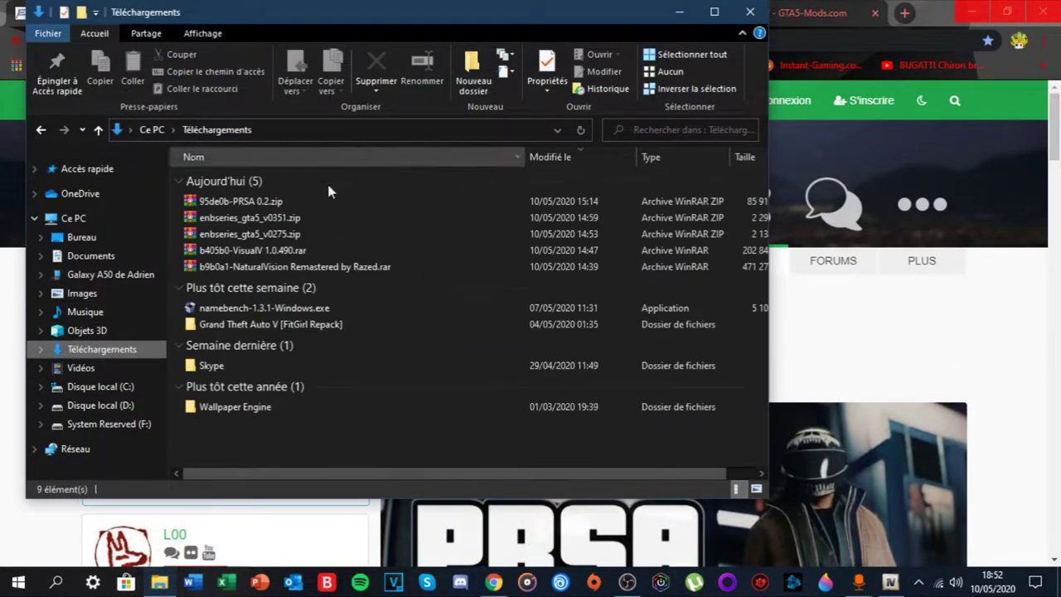
{"action": "double_click", "coordinate": [253, 203]}
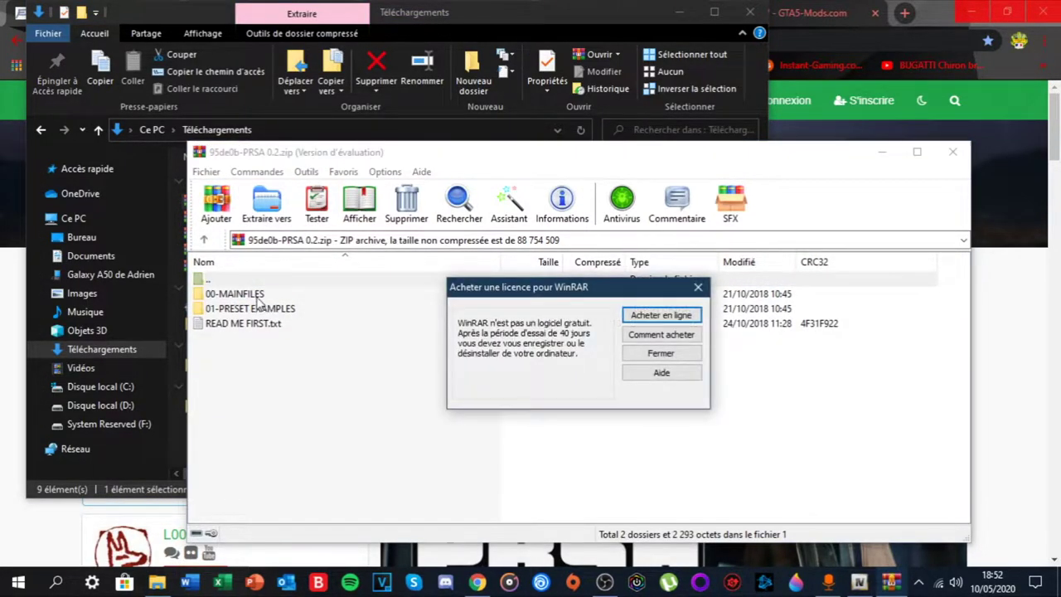
{"action": "left_click", "coordinate": [698, 289]}
Examine the contents of the archive's 00-MAINFILES folder and its enbseries subfolder, and return to the archive root.
{"action": "double_click", "coordinate": [217, 294]}
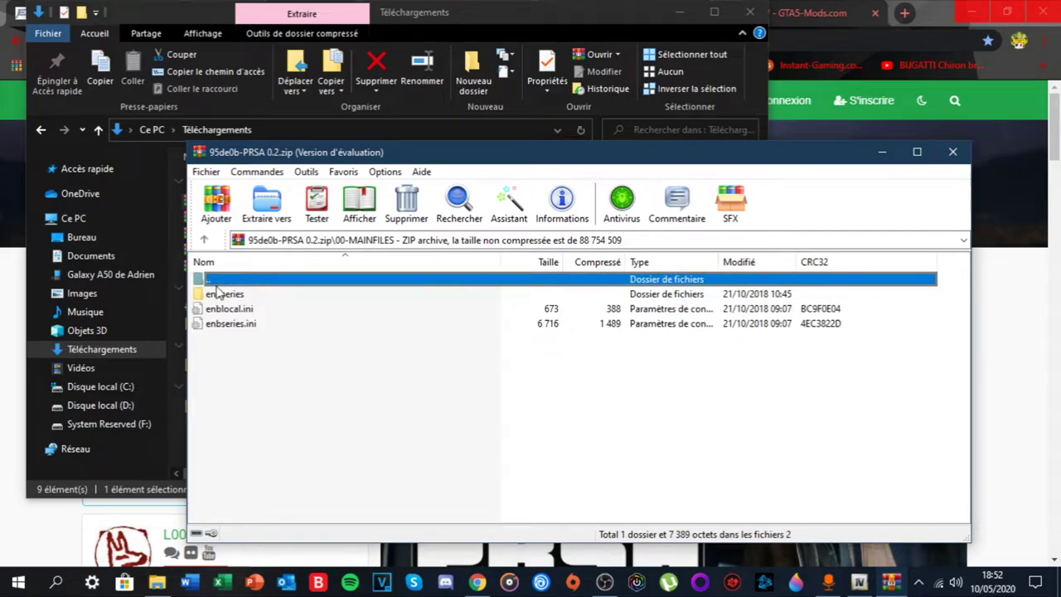
{"action": "double_click", "coordinate": [236, 296]}
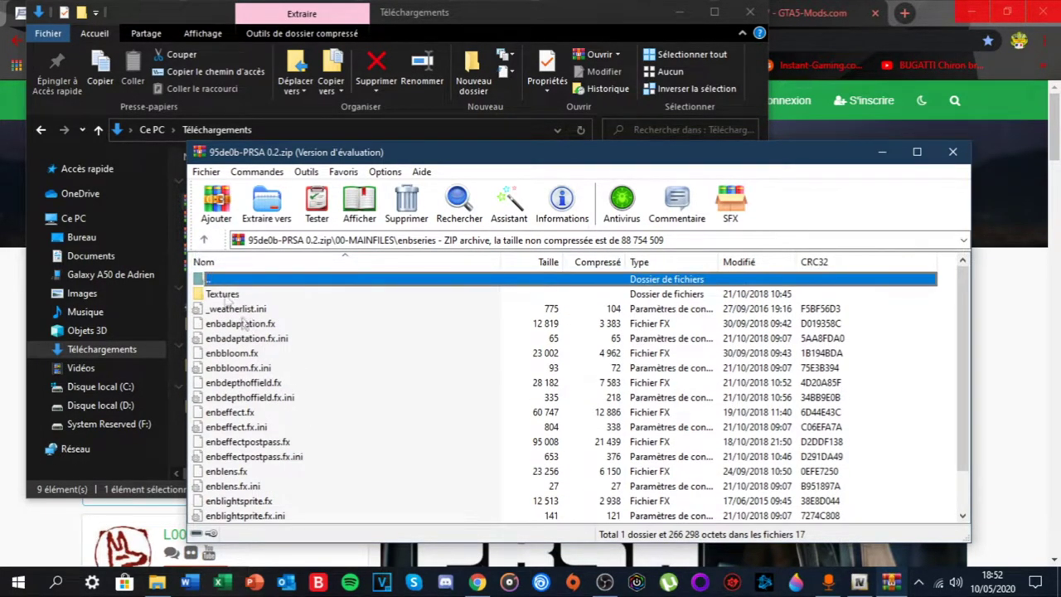
{"action": "left_click", "coordinate": [204, 240]}
{"action": "left_click", "coordinate": [202, 241]}
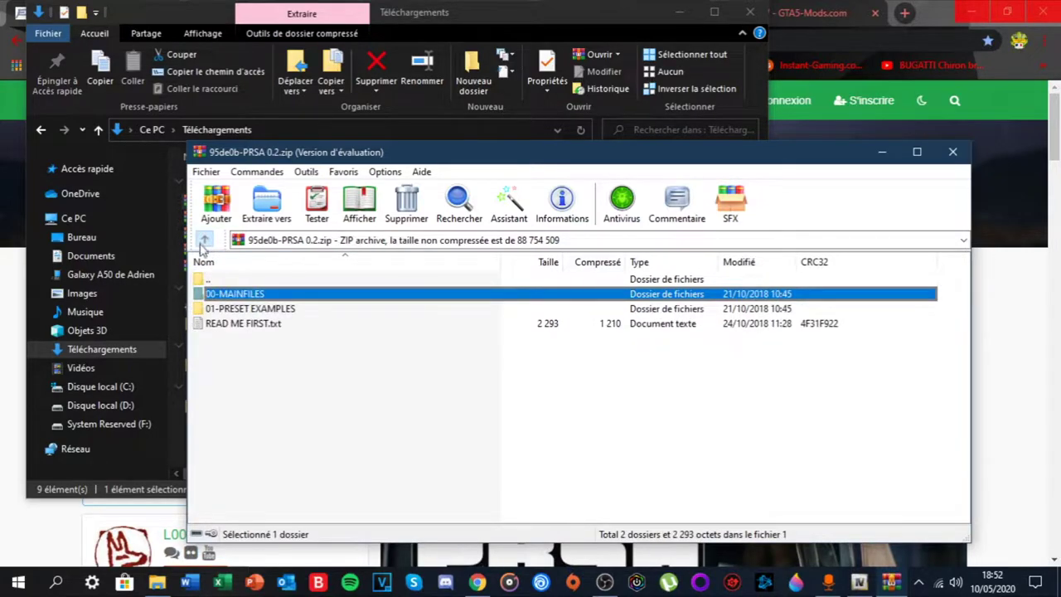
{"action": "double_click", "coordinate": [231, 296]}
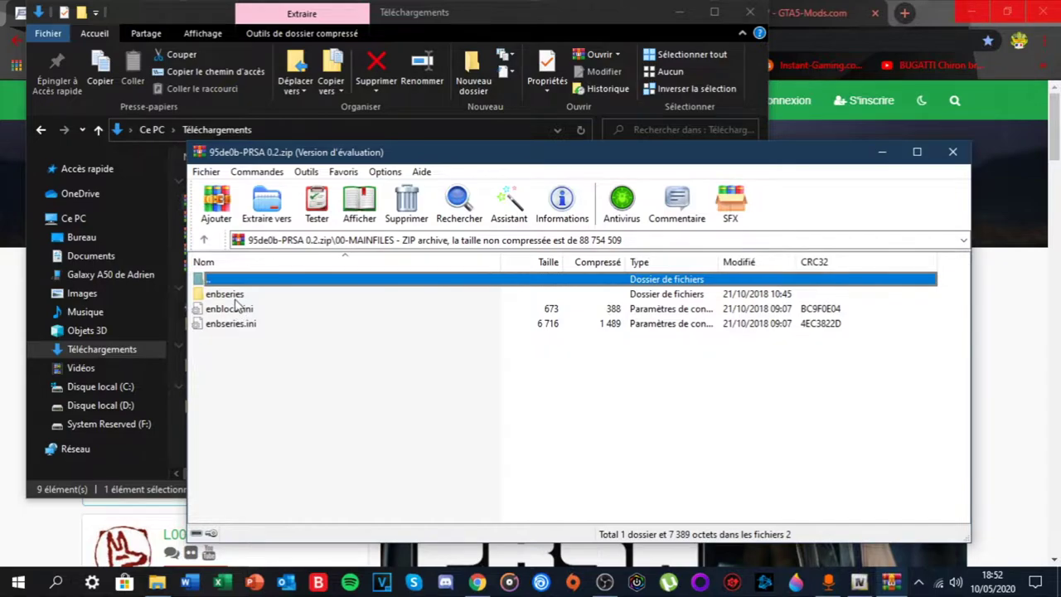
{"action": "double_click", "coordinate": [234, 299]}
{"action": "scroll", "coordinate": [266, 434], "scroll_direction": "down", "scroll_amount": 1}
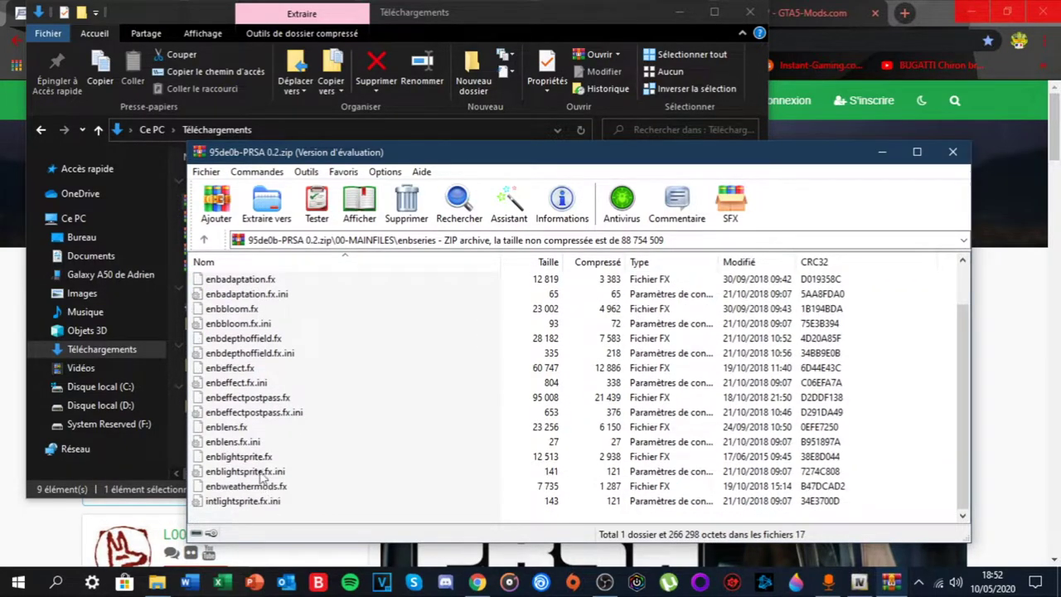
{"action": "scroll", "coordinate": [261, 479], "scroll_direction": "up", "scroll_amount": 1}
{"action": "left_click", "coordinate": [203, 241]}
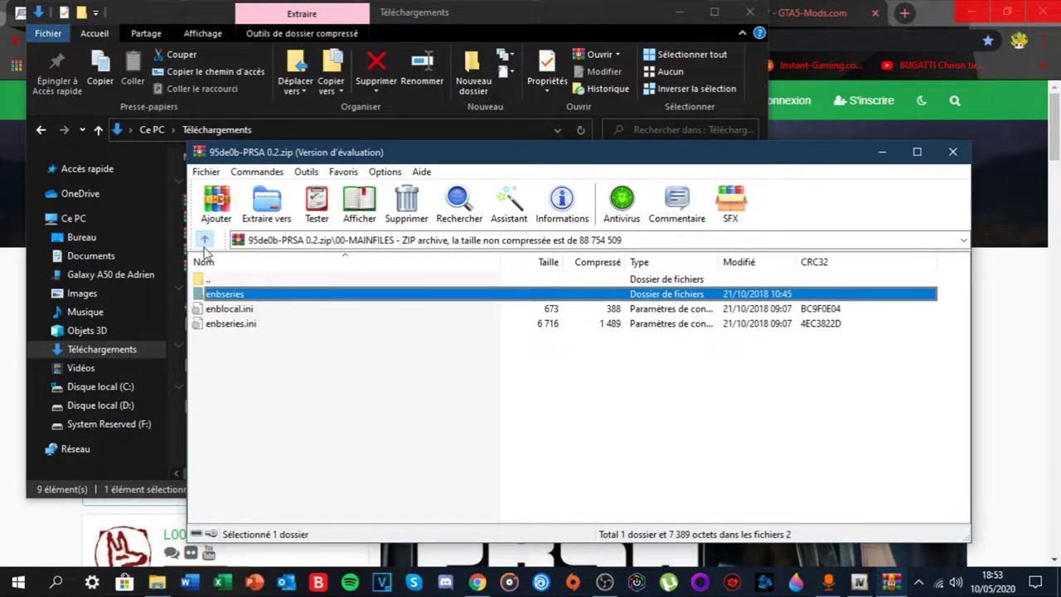
{"action": "left_click", "coordinate": [204, 243]}
Browse the 01-PRESET EXAMPLES folder and inspect the preset files in BlueHour's enbseries subfolder.
{"action": "double_click", "coordinate": [260, 310]}
{"action": "scroll", "coordinate": [260, 390], "scroll_direction": "down", "scroll_amount": 1}
{"action": "scroll", "coordinate": [260, 388], "scroll_direction": "up", "scroll_amount": 1}
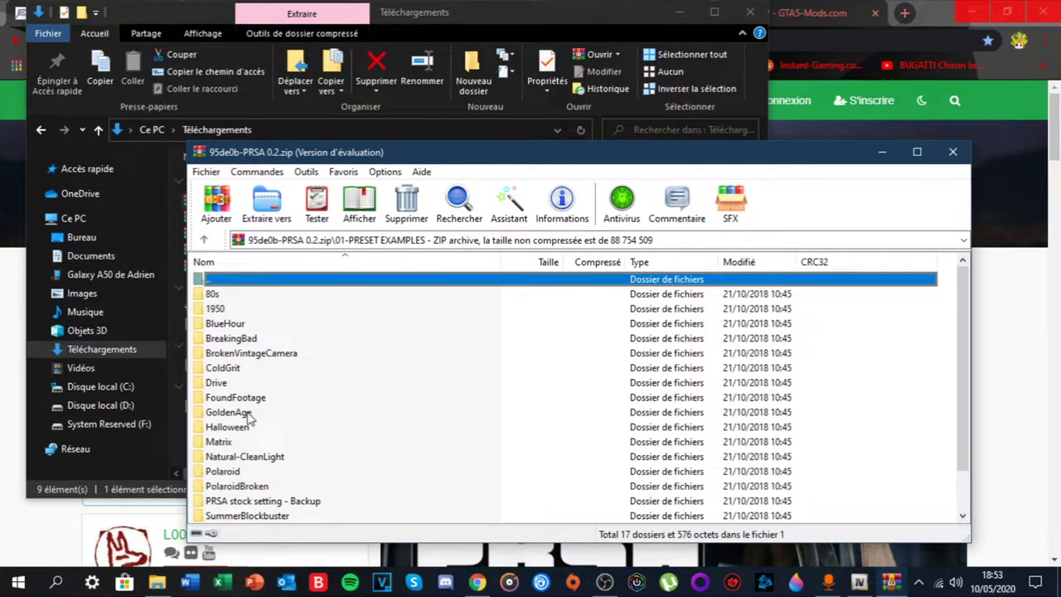
{"action": "scroll", "coordinate": [240, 457], "scroll_direction": "down", "scroll_amount": 1}
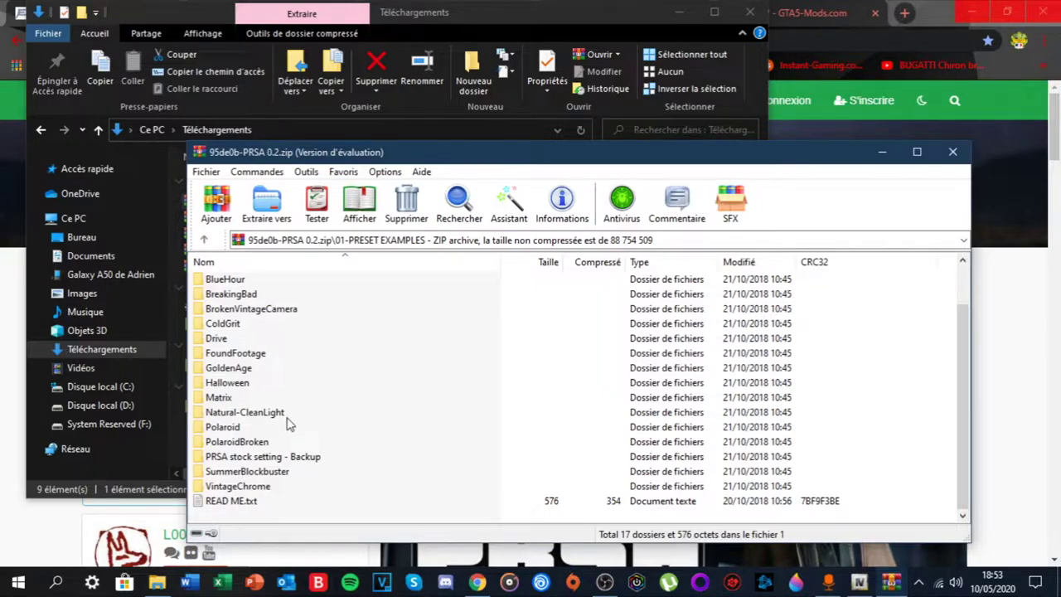
{"action": "scroll", "coordinate": [265, 450], "scroll_direction": "up", "scroll_amount": 1}
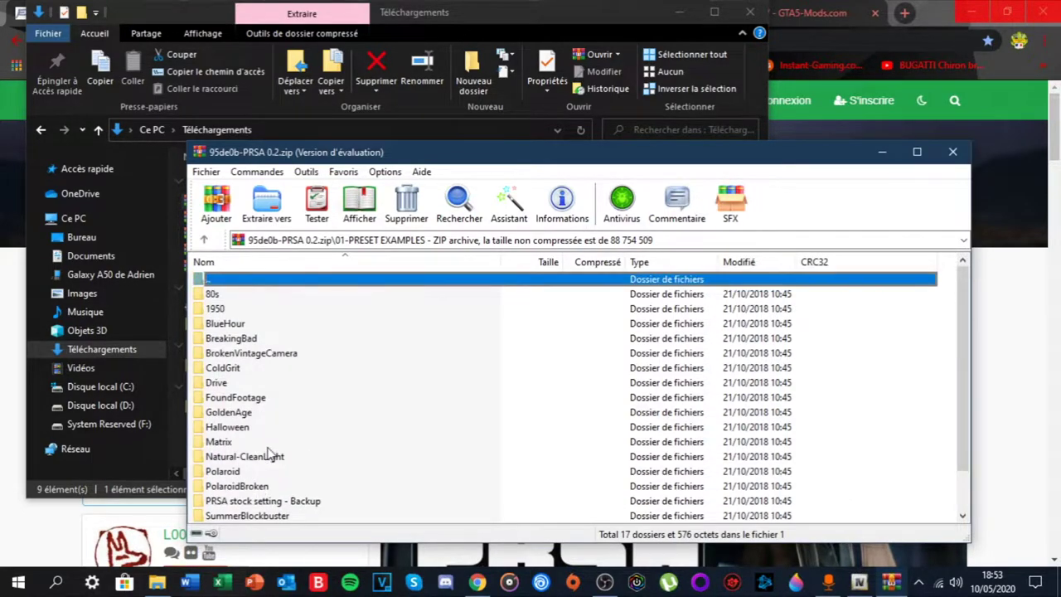
{"action": "double_click", "coordinate": [228, 324]}
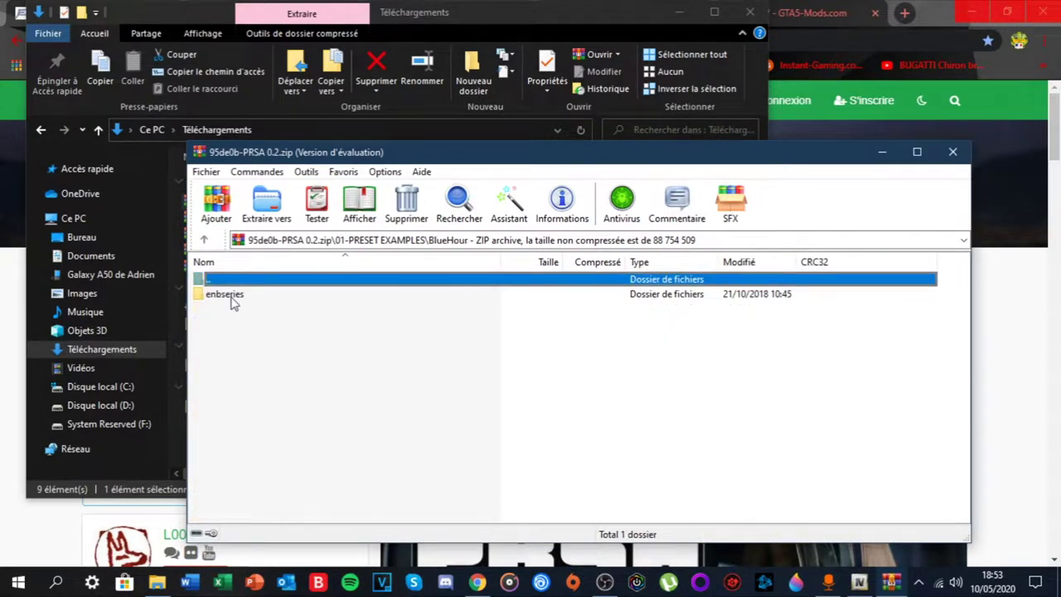
{"action": "double_click", "coordinate": [235, 299]}
{"action": "left_click_drag", "start_coordinate": [254, 371], "coordinate": [258, 305]}
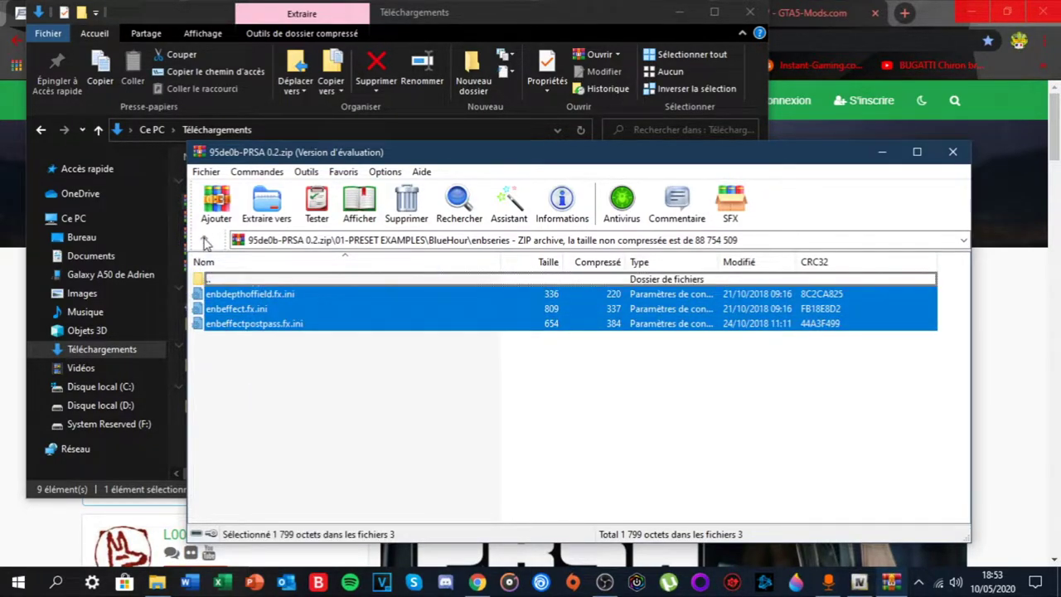
{"action": "left_click", "coordinate": [206, 240]}
{"action": "left_click", "coordinate": [206, 241]}
Review the enbseries files inside 00-MAINFILES again and go back to the archive root.
{"action": "double_click", "coordinate": [253, 297]}
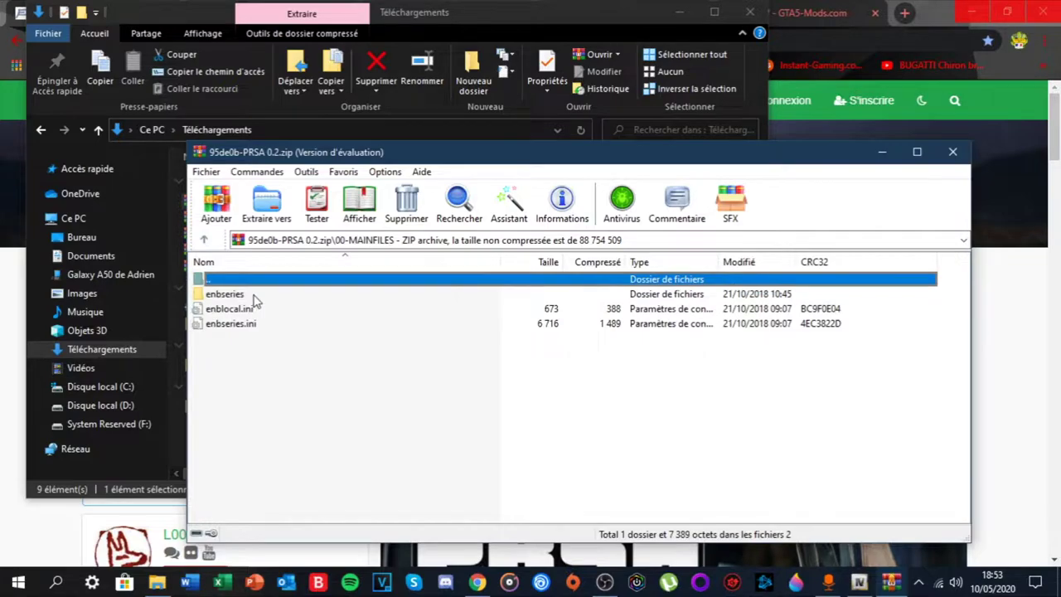
{"action": "left_click", "coordinate": [241, 296]}
{"action": "scroll", "coordinate": [274, 398], "scroll_direction": "down", "scroll_amount": 1}
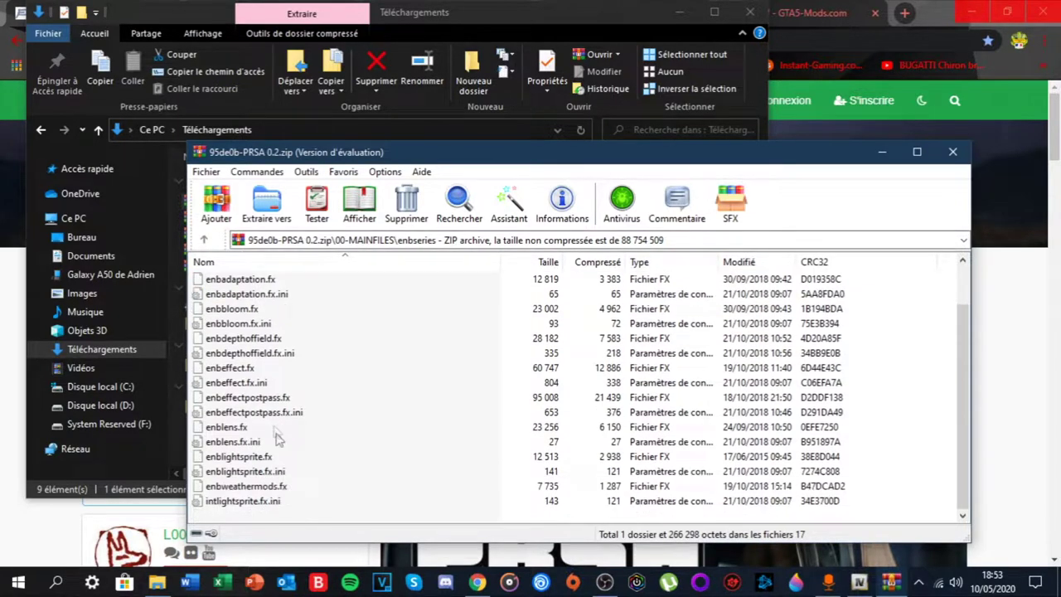
{"action": "scroll", "coordinate": [315, 309], "scroll_direction": "up", "scroll_amount": 1}
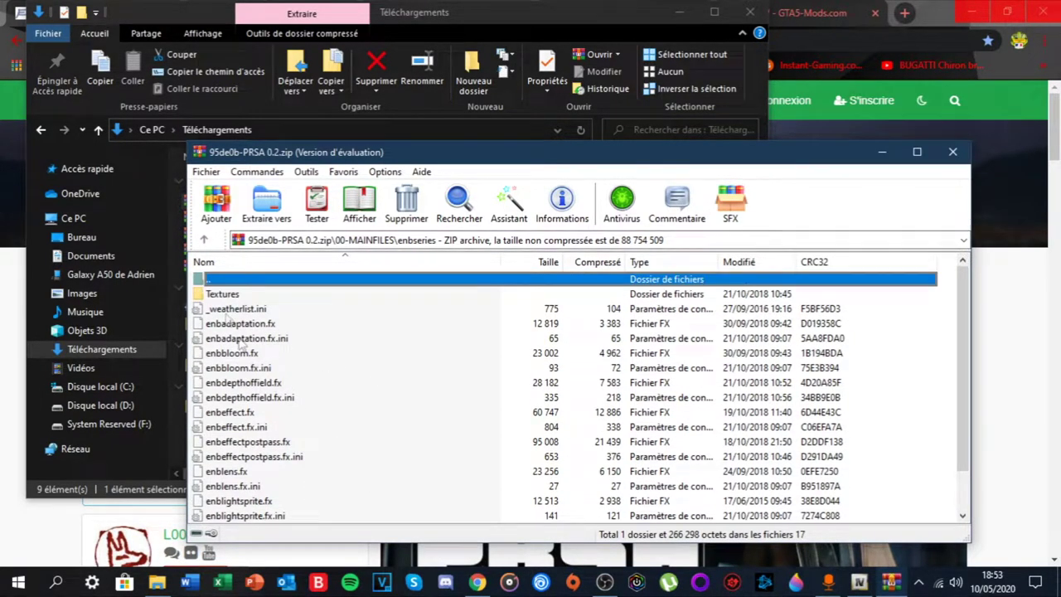
{"action": "left_click", "coordinate": [203, 241]}
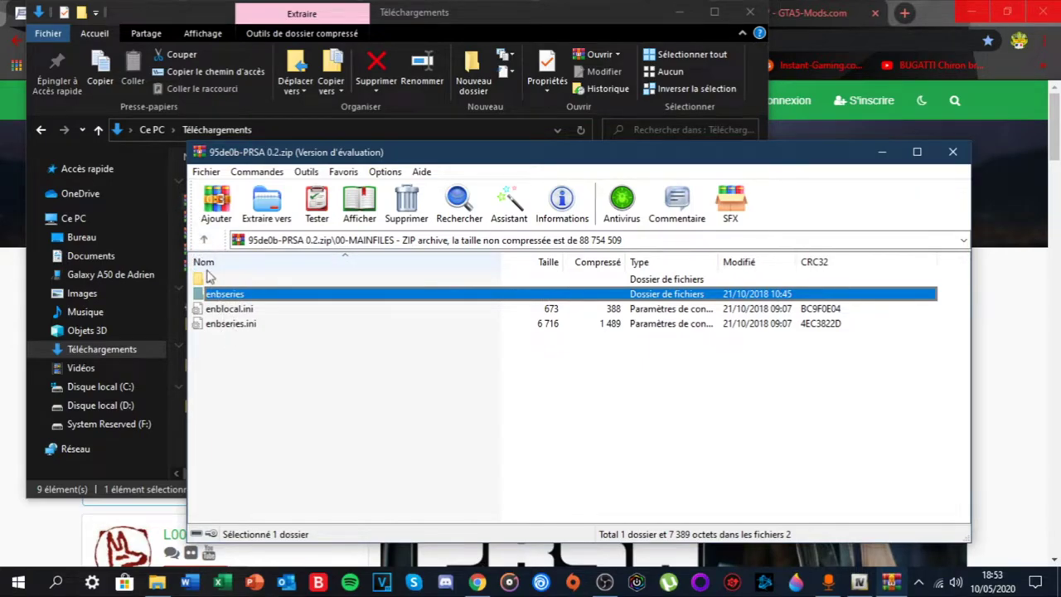
{"action": "left_click", "coordinate": [203, 240]}
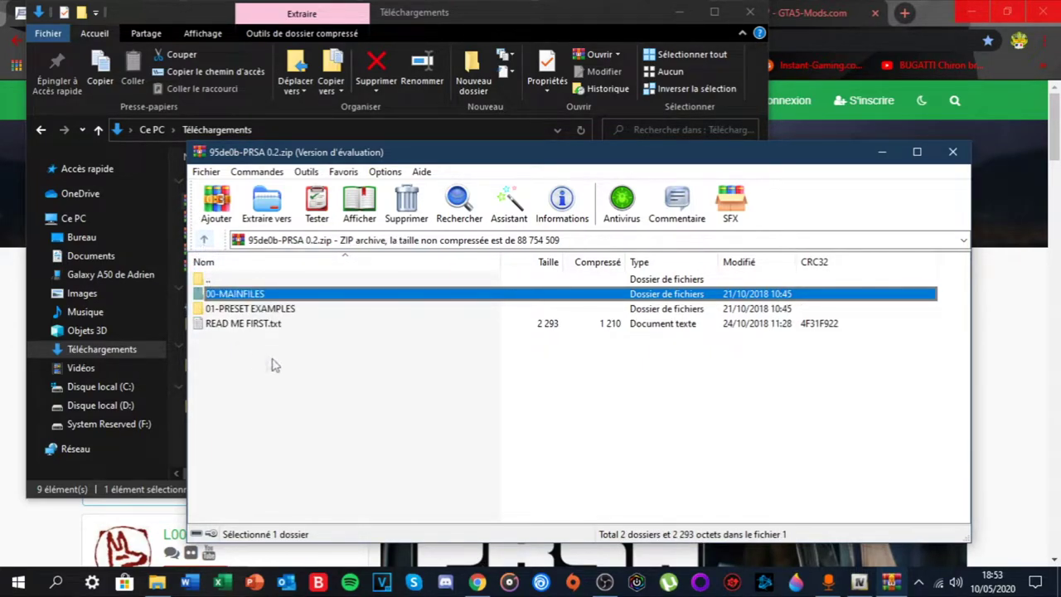
Extract the enbseries folder, enblocal.ini and enbseries.ini from 00-MAINFILES to the desktop.
{"action": "double_click", "coordinate": [257, 297]}
{"action": "left_click_drag", "start_coordinate": [243, 348], "coordinate": [240, 295]}
{"action": "left_click", "coordinate": [1005, 12]}
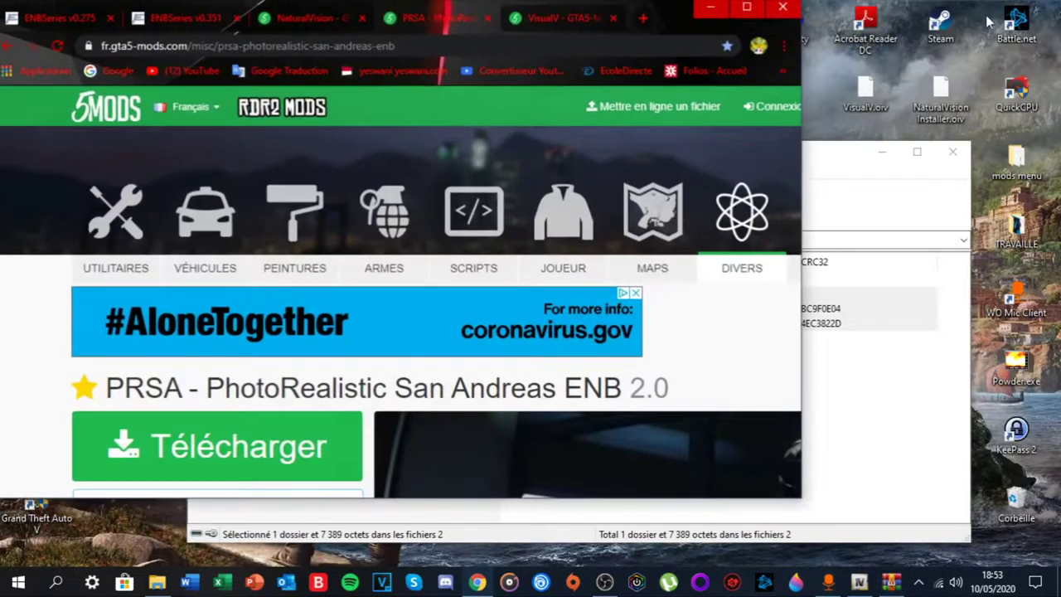
{"action": "left_click_drag", "start_coordinate": [870, 315], "coordinate": [676, 324]}
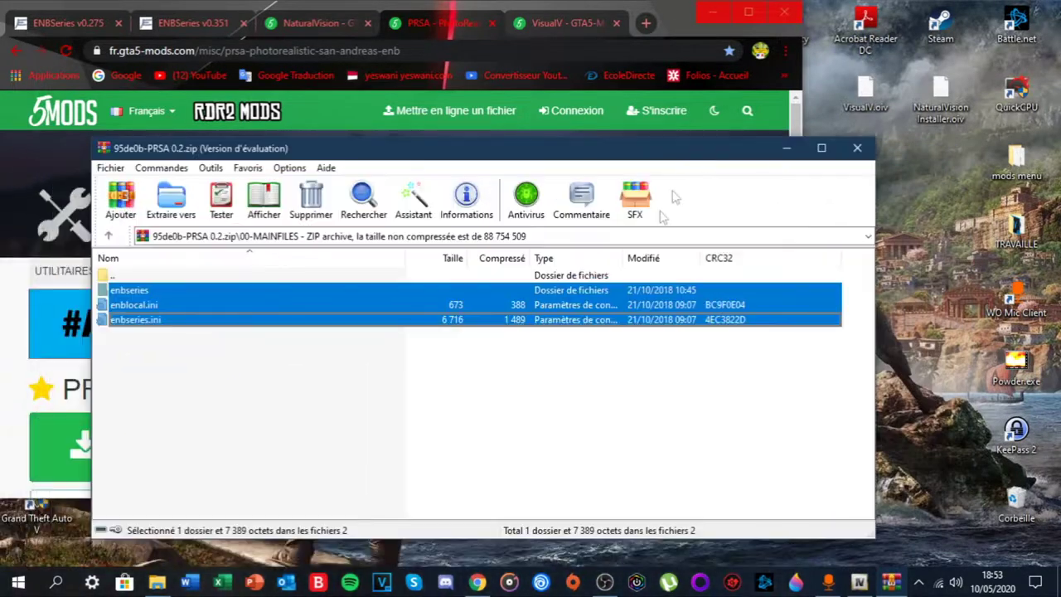
{"action": "left_click", "coordinate": [268, 353]}
{"action": "key", "text": "ctrl+a"}
{"action": "left_click_drag", "start_coordinate": [257, 304], "coordinate": [968, 346]}
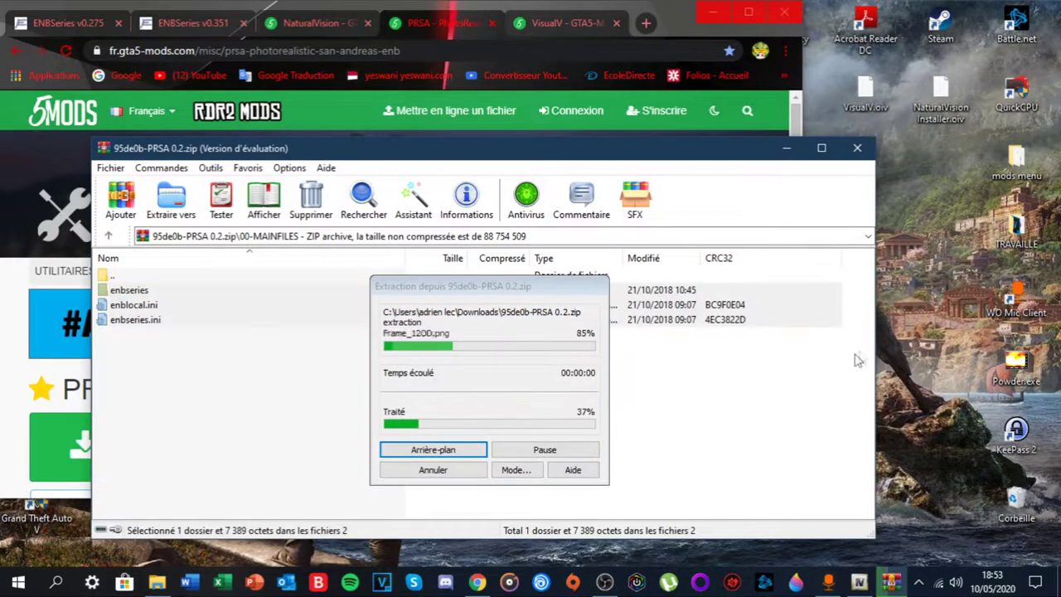
Close the PRSA archive, maximize the browser, and minimize both it and the Downloads window to reveal the desktop.
{"action": "left_click", "coordinate": [858, 148]}
{"action": "left_click", "coordinate": [745, 15]}
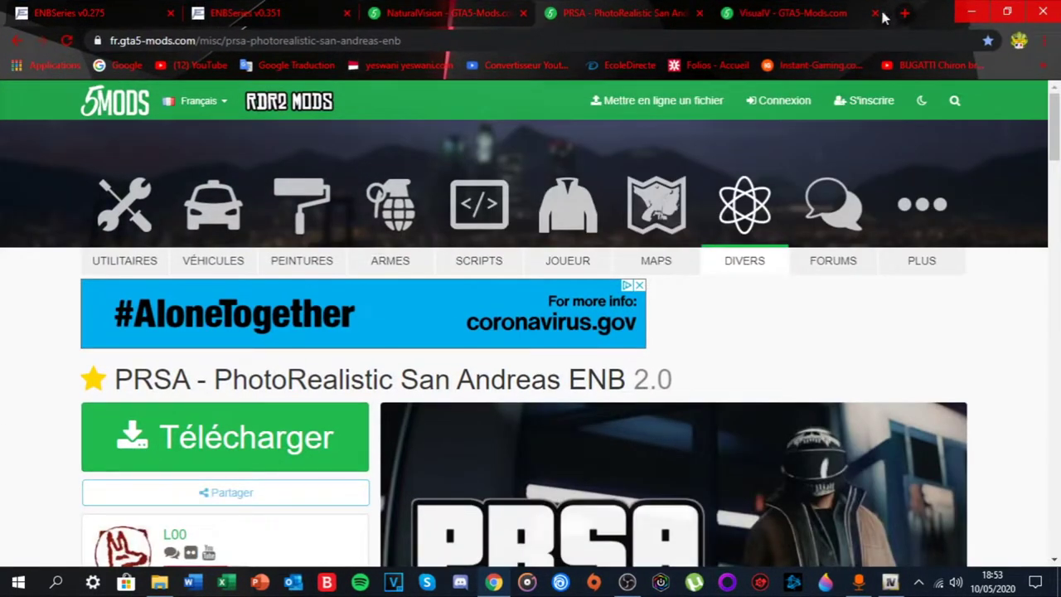
{"action": "left_click", "coordinate": [974, 10]}
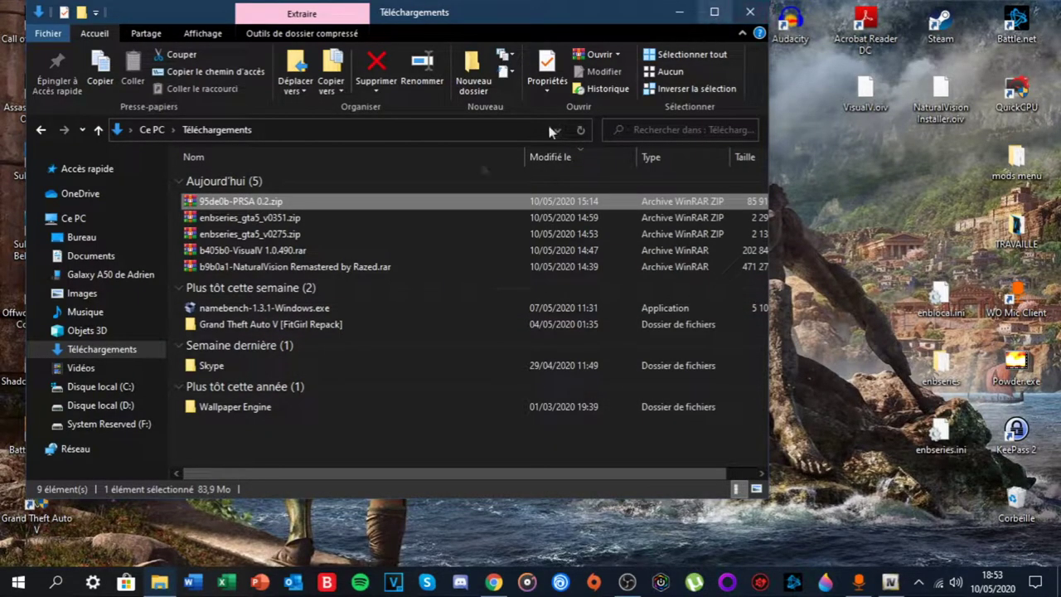
{"action": "left_click", "coordinate": [679, 12]}
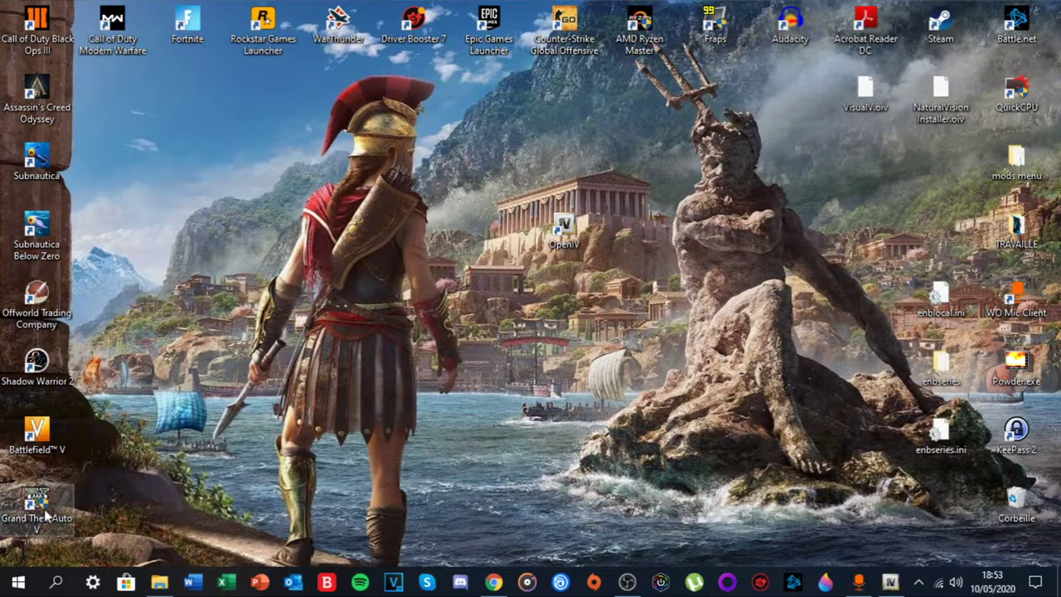
Open the Grand Theft Auto V installation folder from its desktop shortcut and move enblocal.ini, enbseries and enbseries.ini into it.
{"action": "right_click", "coordinate": [37, 507]}
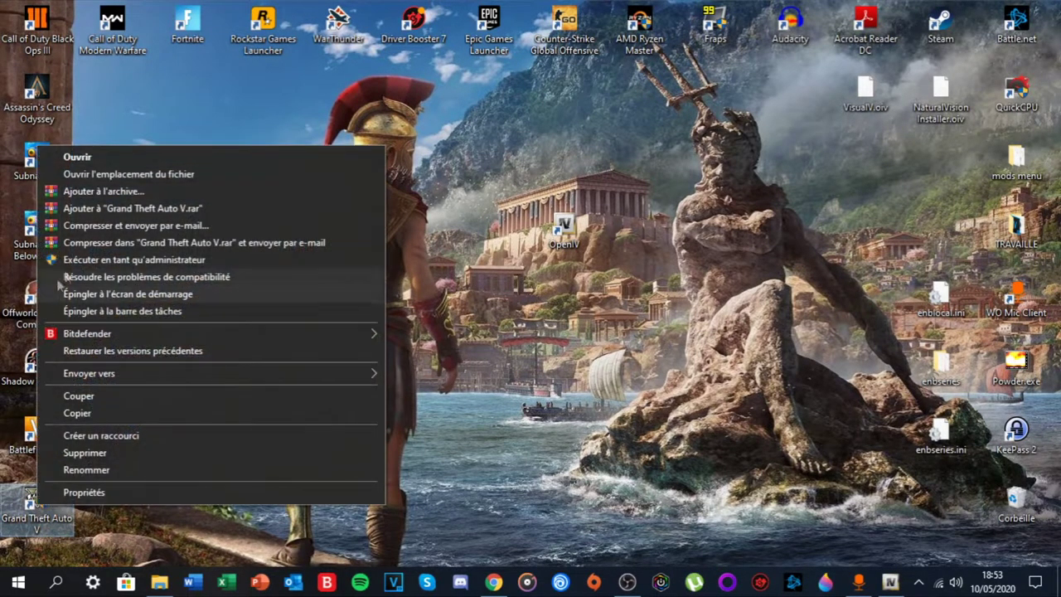
{"action": "left_click", "coordinate": [125, 178]}
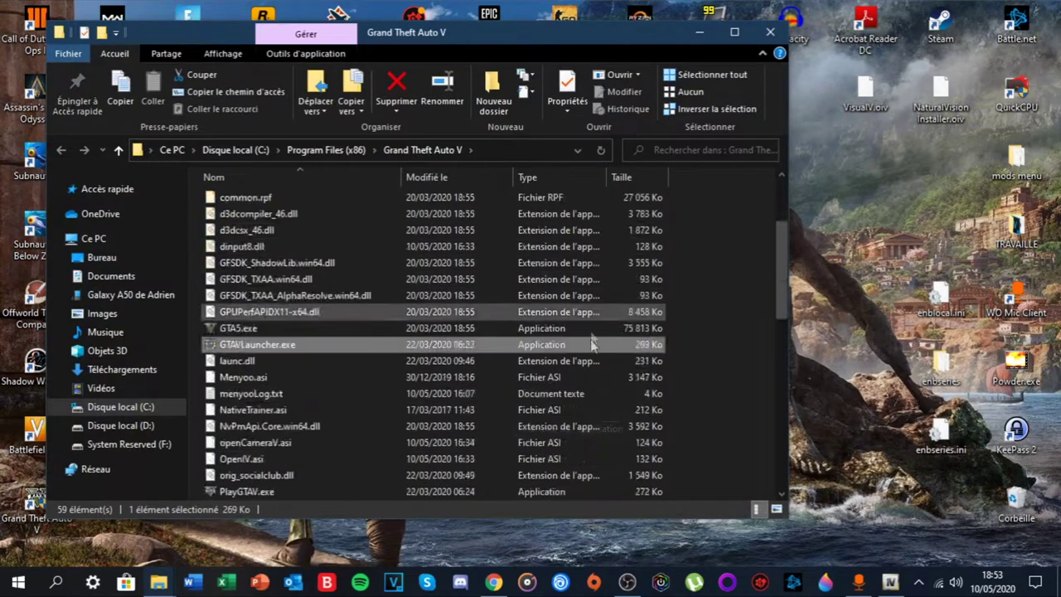
{"action": "left_click_drag", "start_coordinate": [864, 506], "coordinate": [735, 265]}
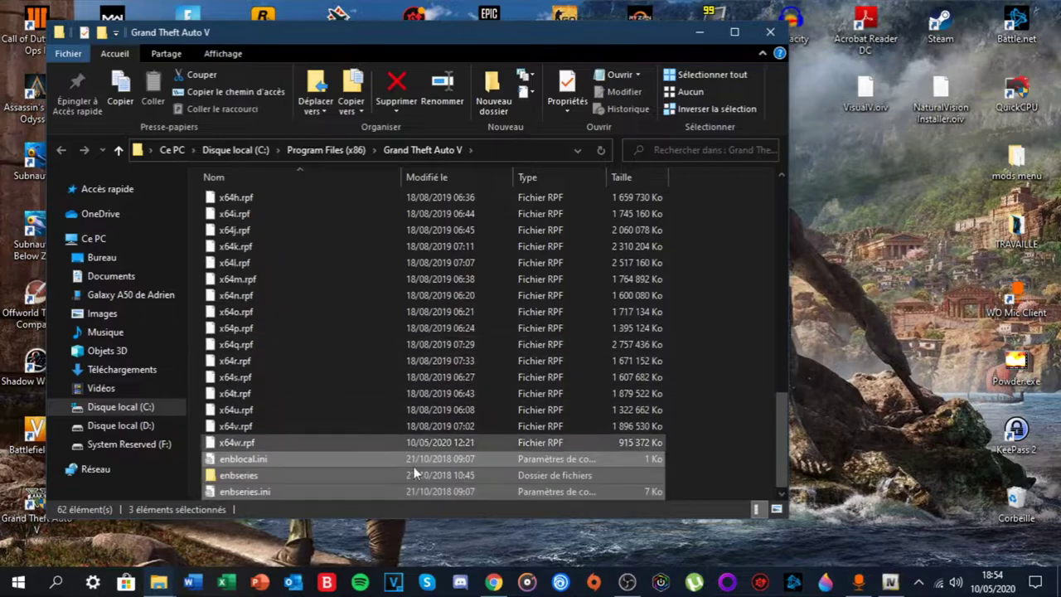
{"action": "scroll", "coordinate": [373, 417], "scroll_direction": "up", "scroll_amount": 6}
{"action": "scroll", "coordinate": [365, 423], "scroll_direction": "down", "scroll_amount": 4}
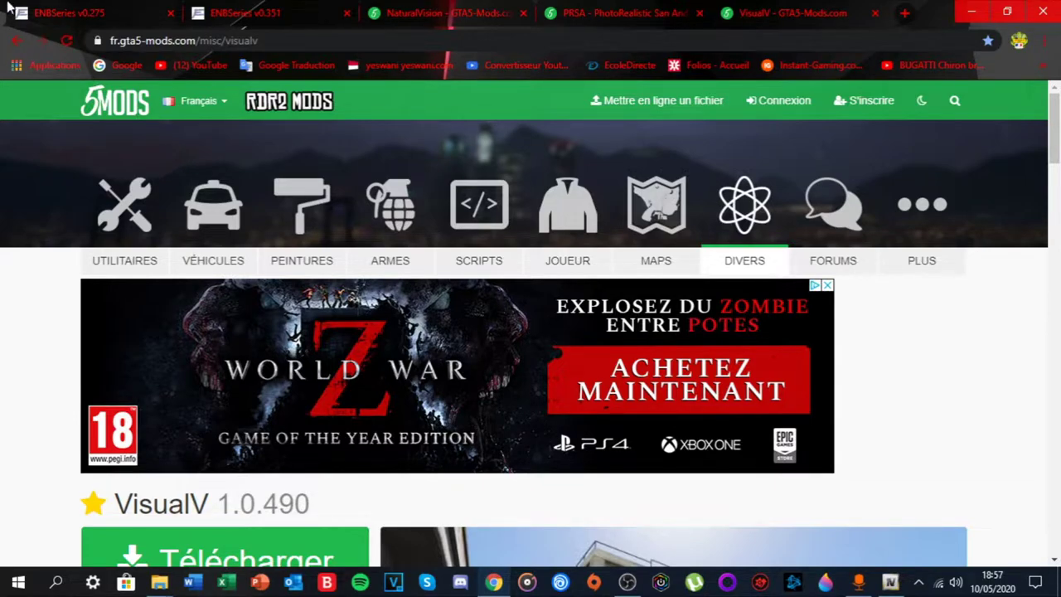
Compare the ENBSeries v0.275 and ENBSeries v0.351 for GTA 5 pages, checking their descriptions and download links.
{"action": "left_click", "coordinate": [89, 8]}
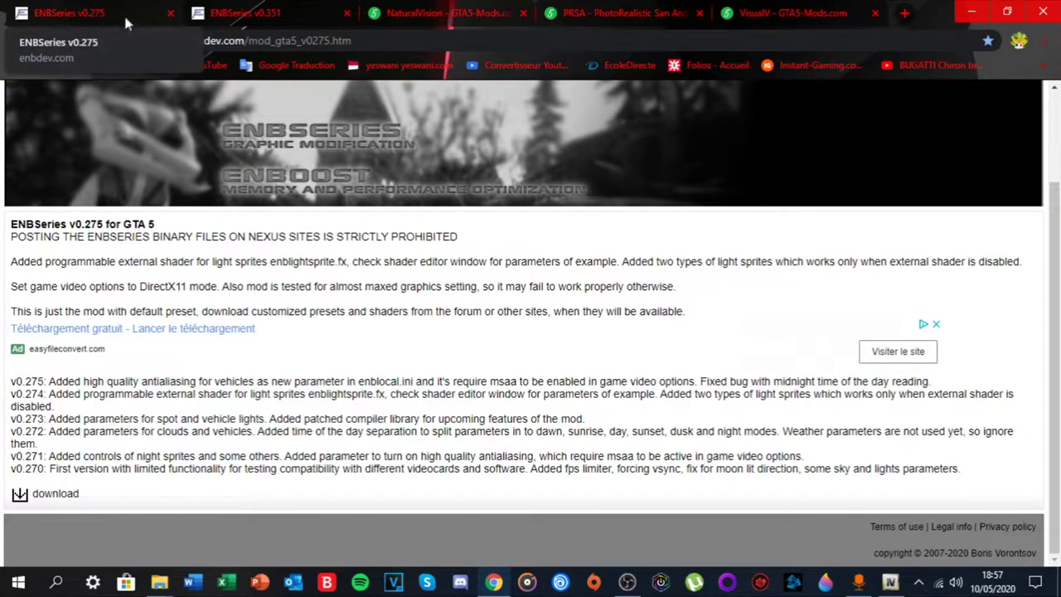
{"action": "left_click", "coordinate": [249, 13]}
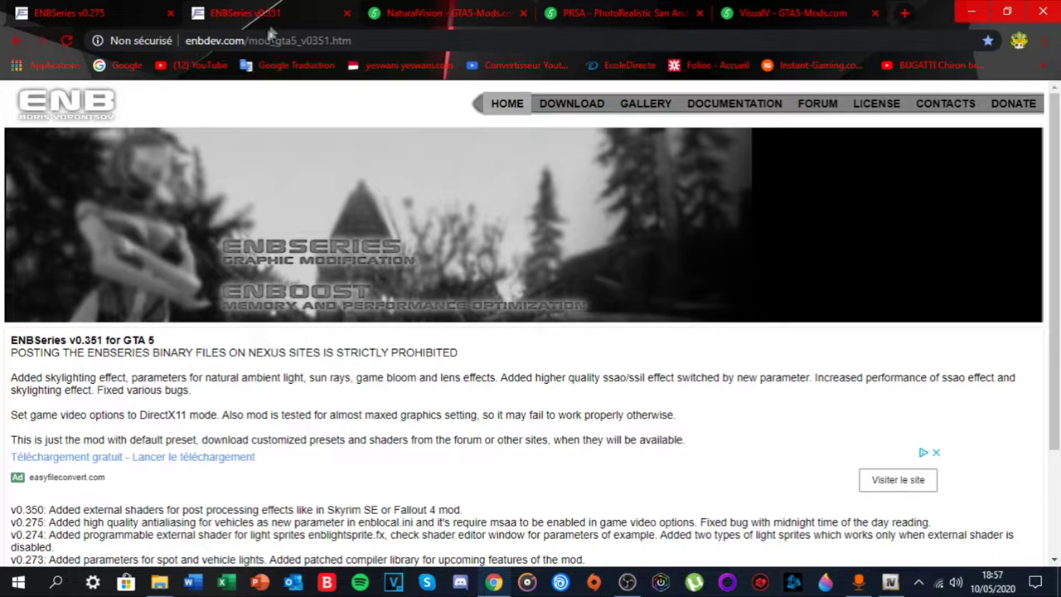
{"action": "left_click", "coordinate": [121, 12]}
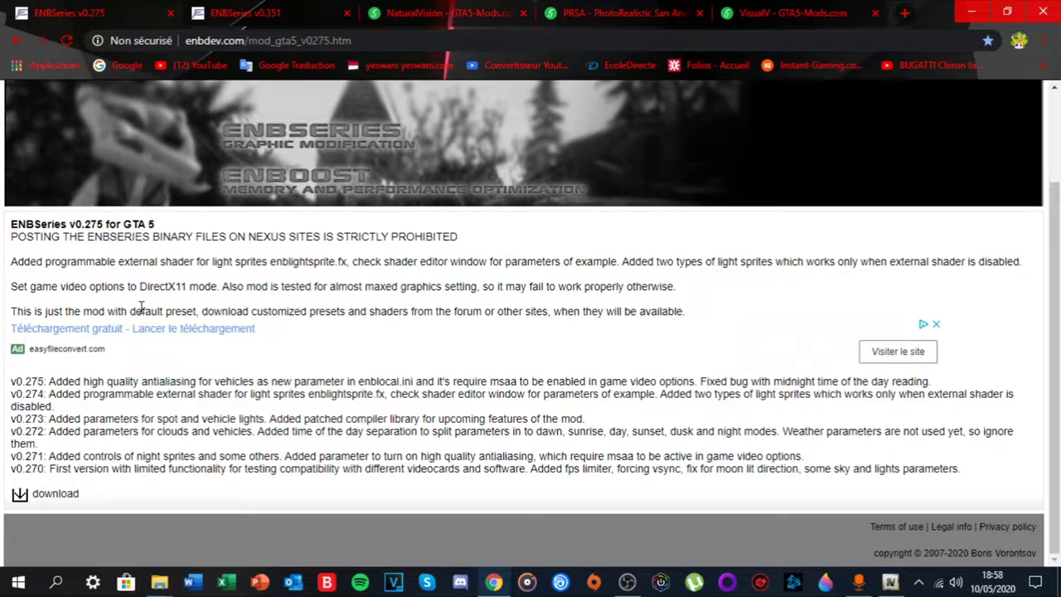
{"action": "scroll", "coordinate": [172, 518], "scroll_direction": "up", "scroll_amount": 2}
{"action": "scroll", "coordinate": [146, 471], "scroll_direction": "down", "scroll_amount": 2}
{"action": "scroll", "coordinate": [126, 356], "scroll_direction": "up", "scroll_amount": 2}
{"action": "scroll", "coordinate": [117, 375], "scroll_direction": "down", "scroll_amount": 2}
{"action": "left_click", "coordinate": [246, 10]}
{"action": "key", "text": "ctrl+shift+Tab"}
{"action": "left_click", "coordinate": [249, 10]}
{"action": "key", "text": "ctrl+shift+Tab"}
{"action": "left_click", "coordinate": [251, 10]}
{"action": "key", "text": "ctrl+shift+Tab"}
{"action": "left_click", "coordinate": [282, 9]}
{"action": "scroll", "coordinate": [160, 414], "scroll_direction": "down", "scroll_amount": 3}
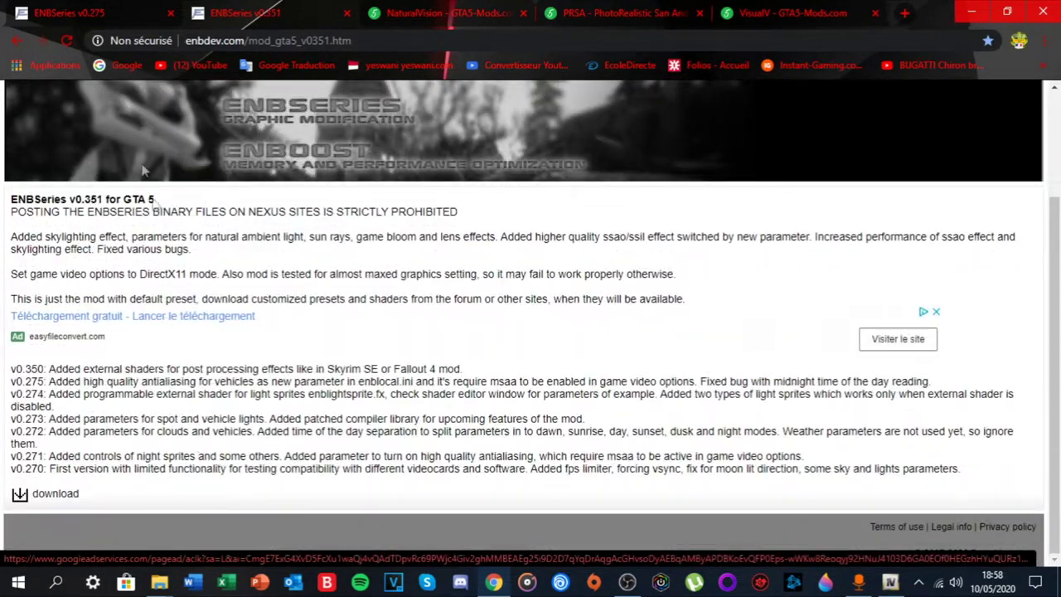
{"action": "left_click", "coordinate": [129, 10]}
{"action": "key", "text": "ctrl+Tab"}
{"action": "left_click", "coordinate": [124, 10]}
{"action": "key", "text": "ctrl+Tab"}
{"action": "left_click", "coordinate": [91, 12]}
{"action": "key", "text": "ctrl+Tab"}
{"action": "left_click", "coordinate": [52, 9]}
{"action": "key", "text": "ctrl+Tab"}
{"action": "left_click", "coordinate": [62, 12]}
{"action": "key", "text": "ctrl+Tab"}
{"action": "left_click", "coordinate": [76, 16]}
{"action": "left_click", "coordinate": [209, 15]}
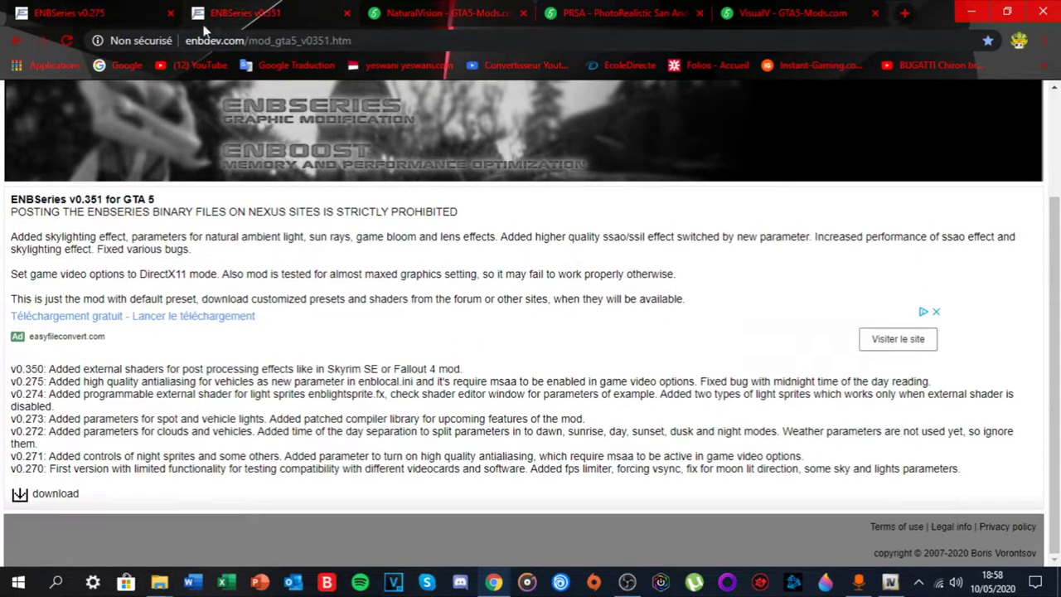
{"action": "scroll", "coordinate": [249, 166], "scroll_direction": "up", "scroll_amount": 2}
{"action": "scroll", "coordinate": [268, 248], "scroll_direction": "down", "scroll_amount": 1}
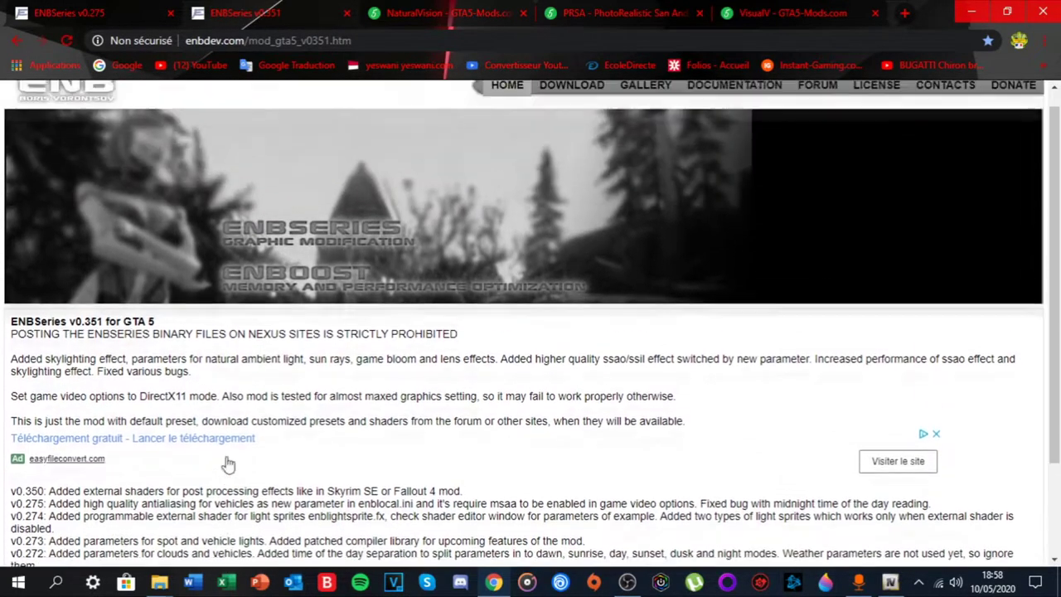
{"action": "scroll", "coordinate": [278, 368], "scroll_direction": "up", "scroll_amount": 1}
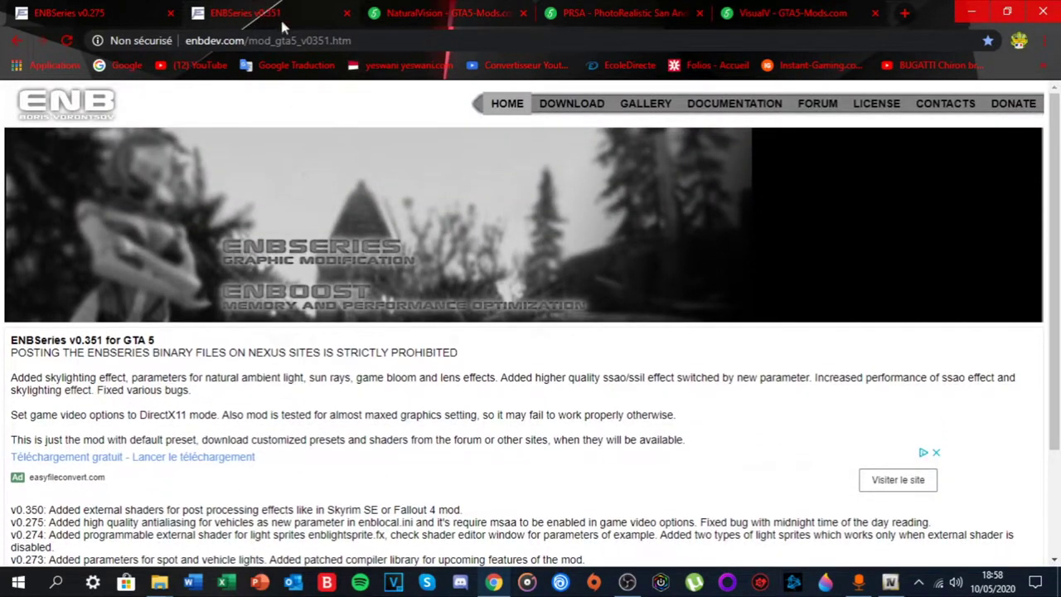
{"action": "scroll", "coordinate": [263, 407], "scroll_direction": "down", "scroll_amount": 2}
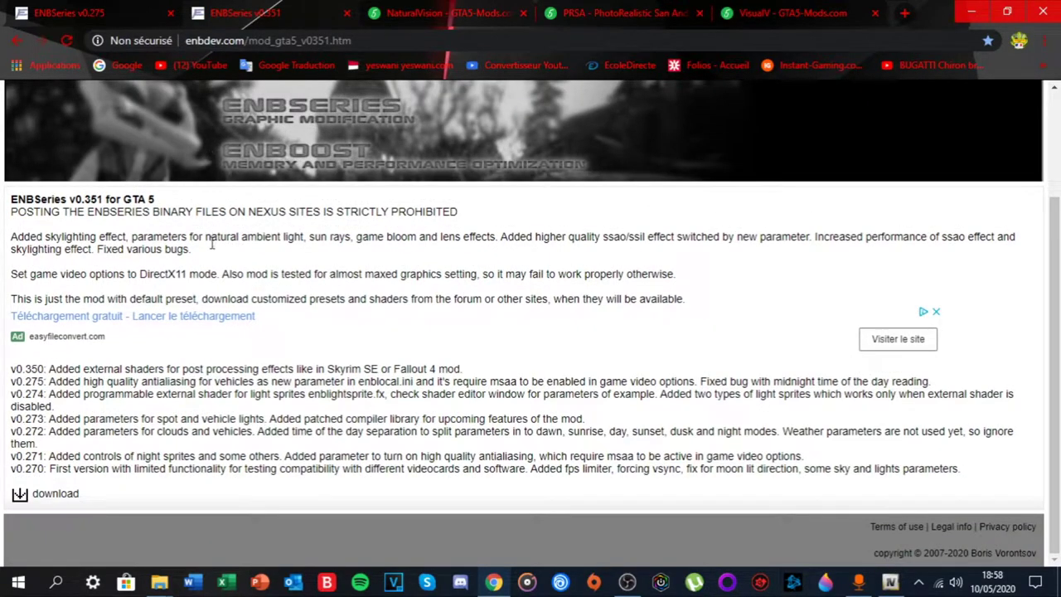
Download the ENBSeries v0.275 and v0.351 archives for GTA 5 from their respective pages.
{"action": "left_click", "coordinate": [80, 10]}
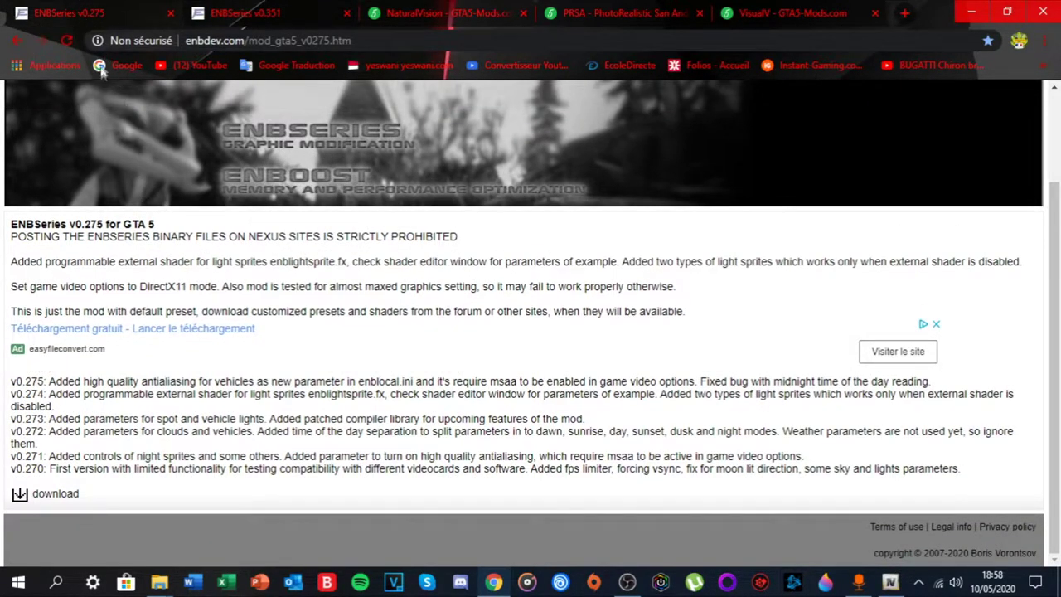
{"action": "left_click", "coordinate": [20, 495]}
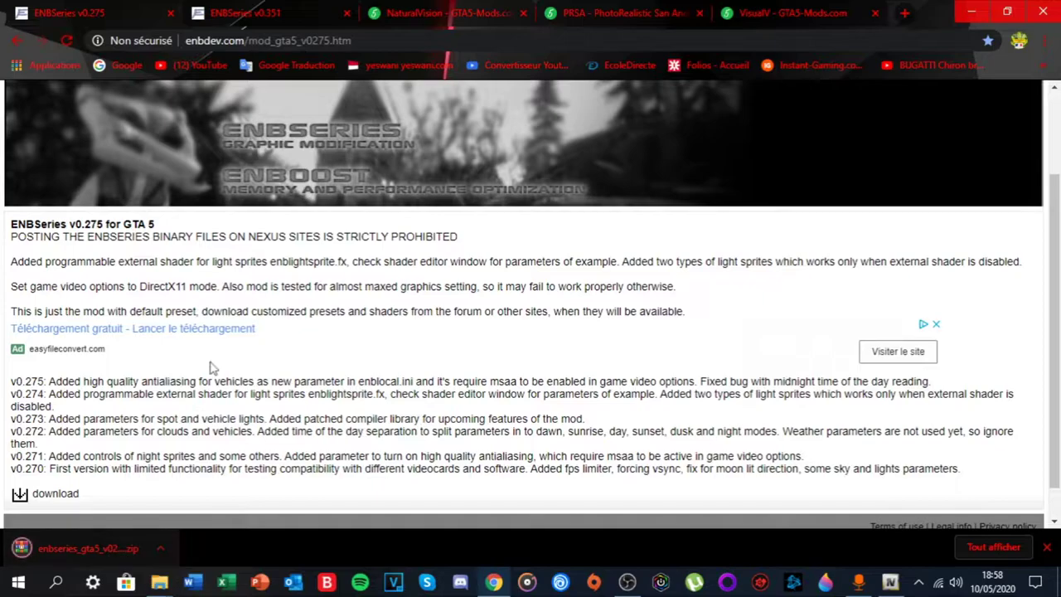
{"action": "key", "text": "ctrl+Tab"}
{"action": "left_click", "coordinate": [20, 493]}
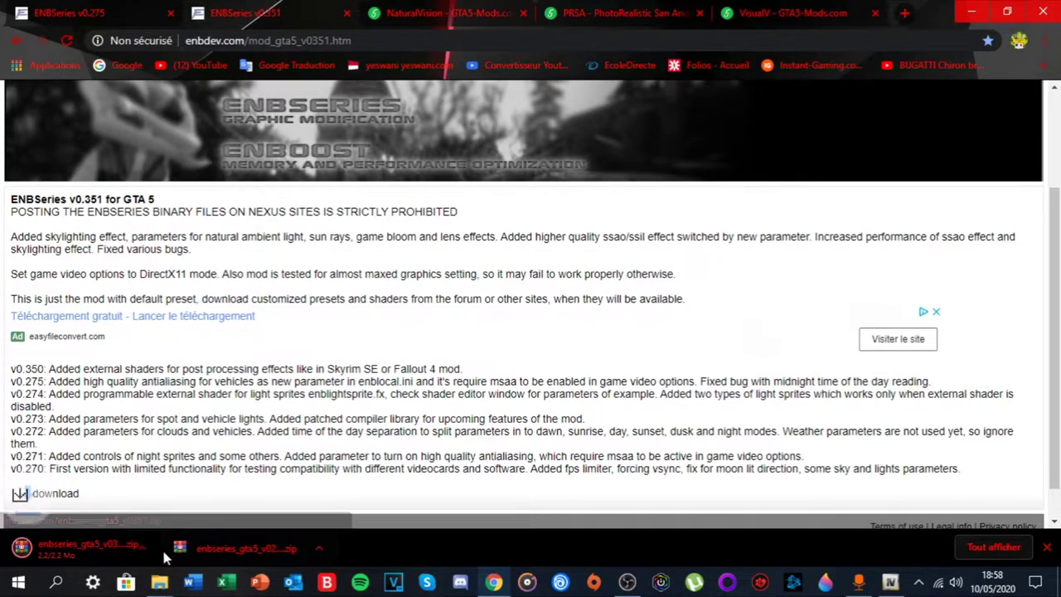
Show the Downloads folder maximized and open the WrapperVersion folder inside enbseries_gta5_v0275 (1).zip.
{"action": "mouse_move", "coordinate": [159, 581]}
{"action": "left_click", "coordinate": [123, 539]}
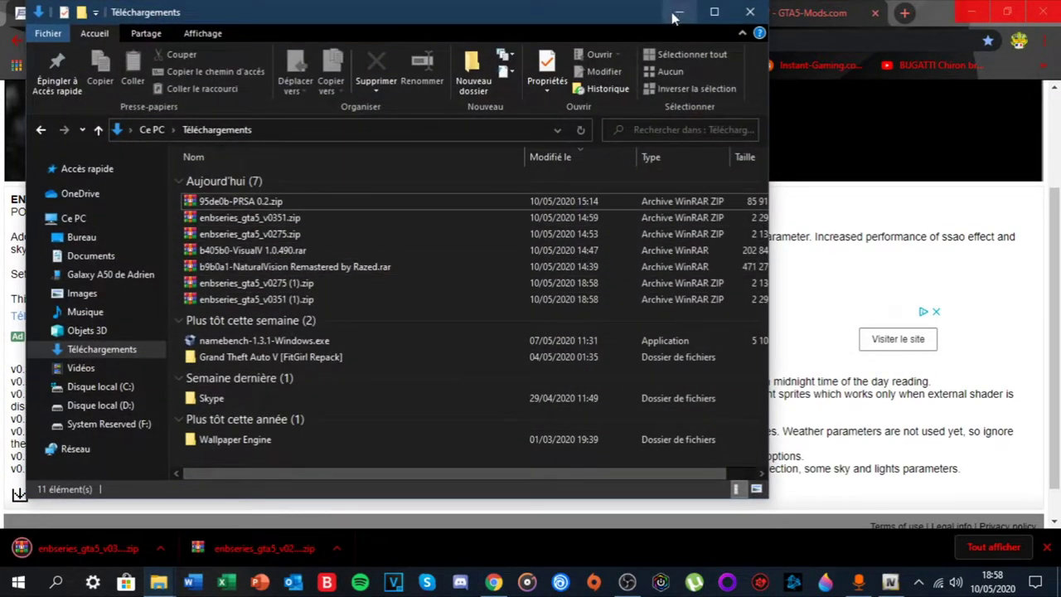
{"action": "left_click", "coordinate": [714, 12]}
{"action": "left_click", "coordinate": [97, 352]}
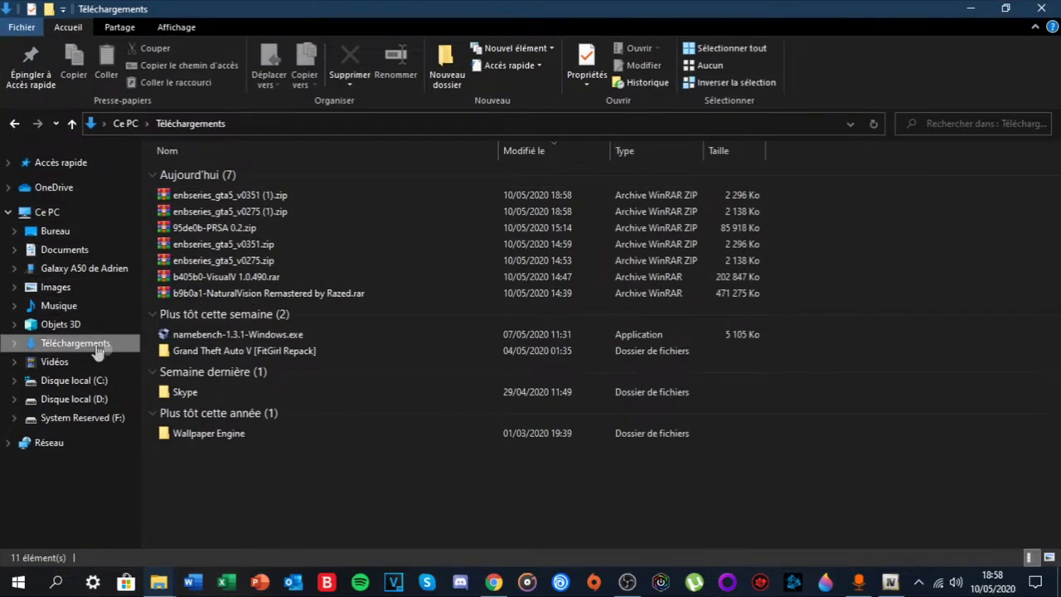
{"action": "left_click", "coordinate": [284, 216]}
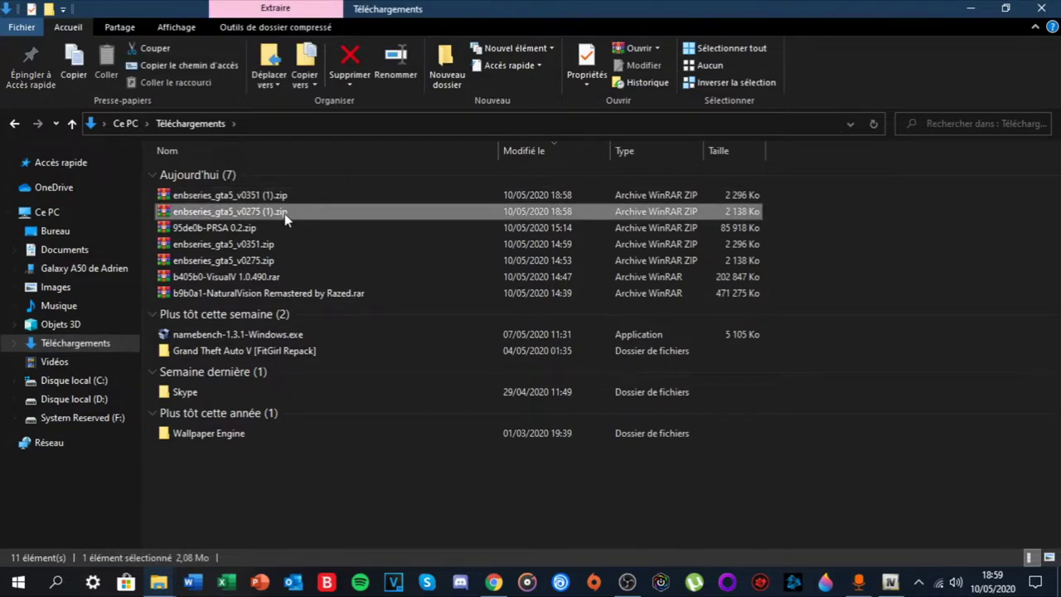
{"action": "double_click", "coordinate": [284, 215]}
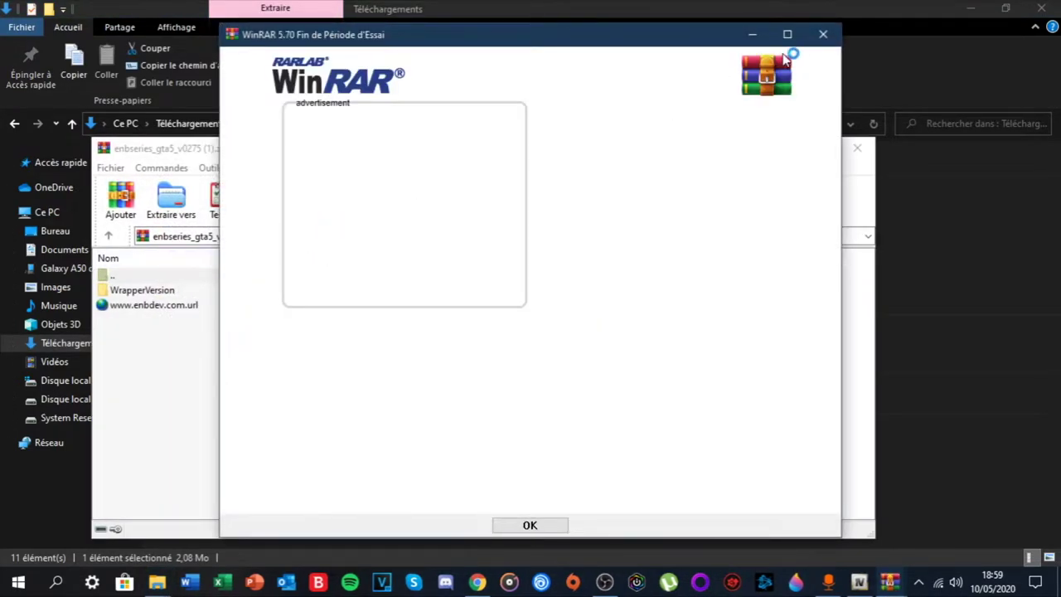
{"action": "left_click", "coordinate": [823, 34]}
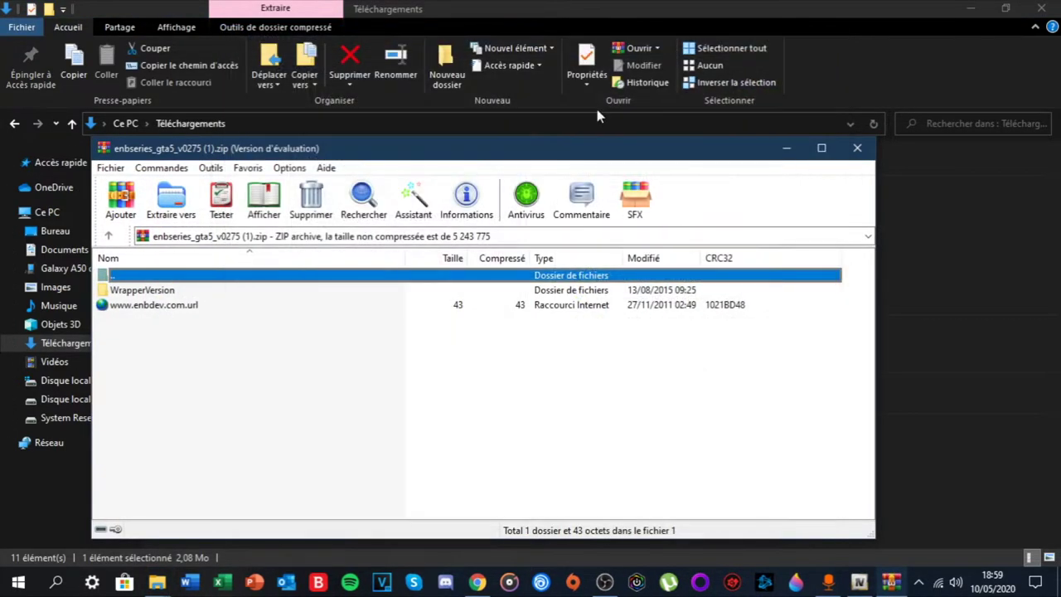
{"action": "double_click", "coordinate": [173, 290]}
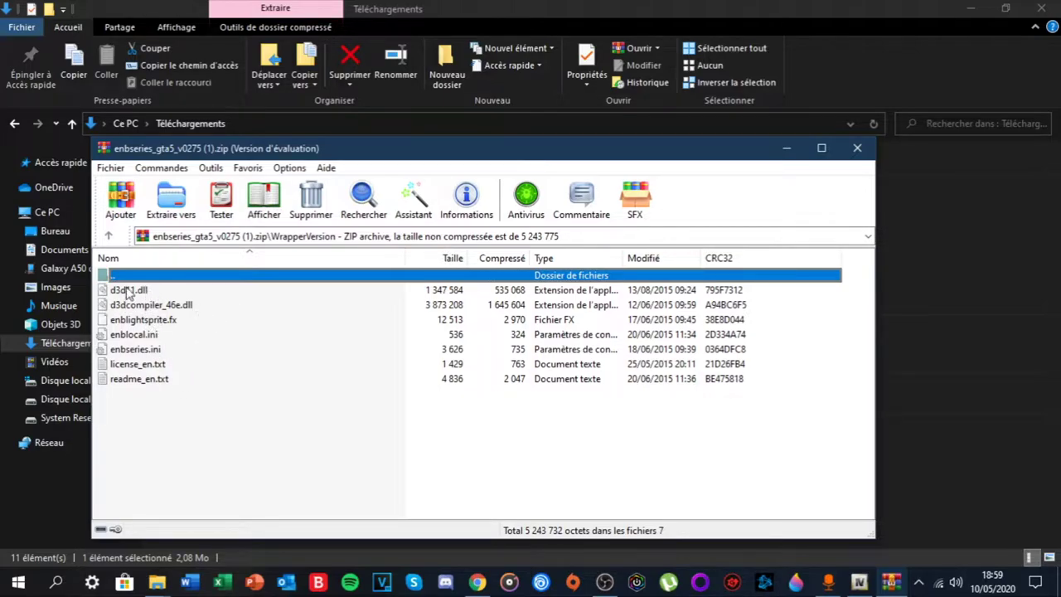
Extract d3d11.dll and d3dcompiler_46e.dll from the v0275 archive to the desktop, shrinking the windows that cover it.
{"action": "left_click", "coordinate": [128, 290]}
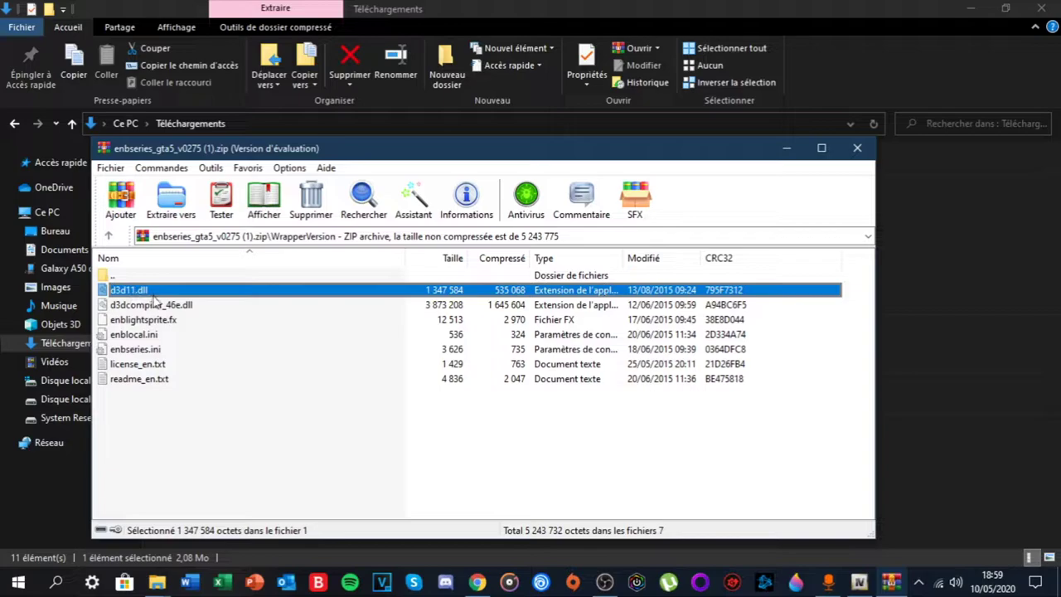
{"action": "left_click", "coordinate": [147, 306]}
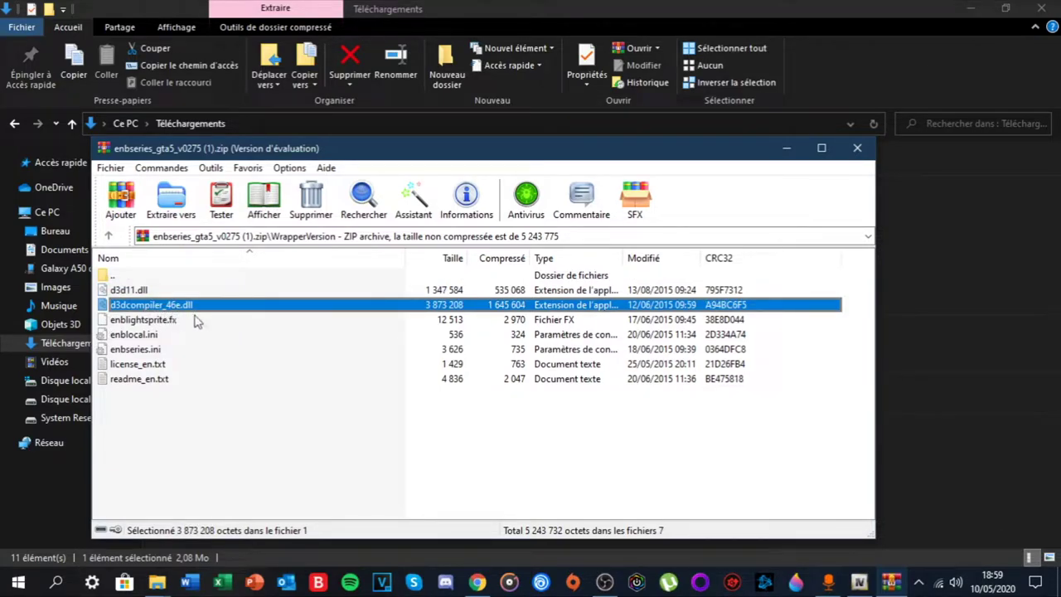
{"action": "left_click", "coordinate": [1004, 9]}
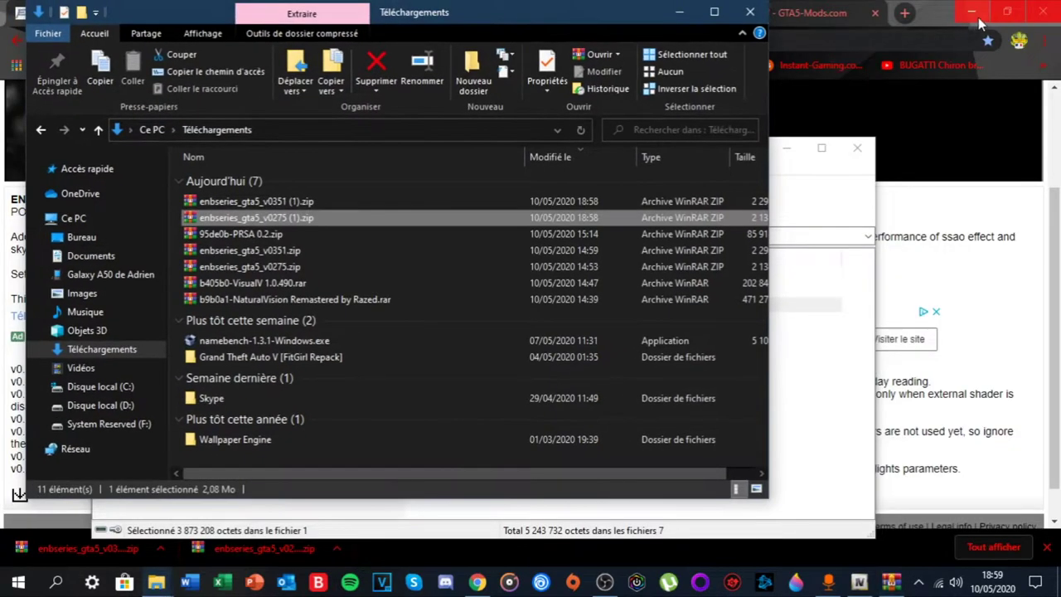
{"action": "left_click", "coordinate": [1005, 10]}
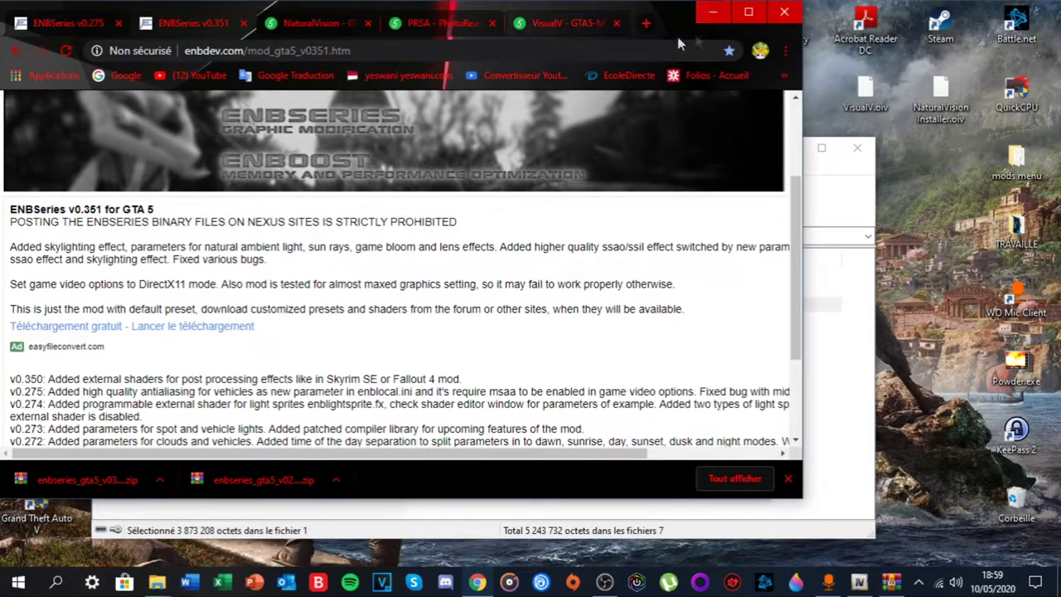
{"action": "left_click", "coordinate": [819, 172]}
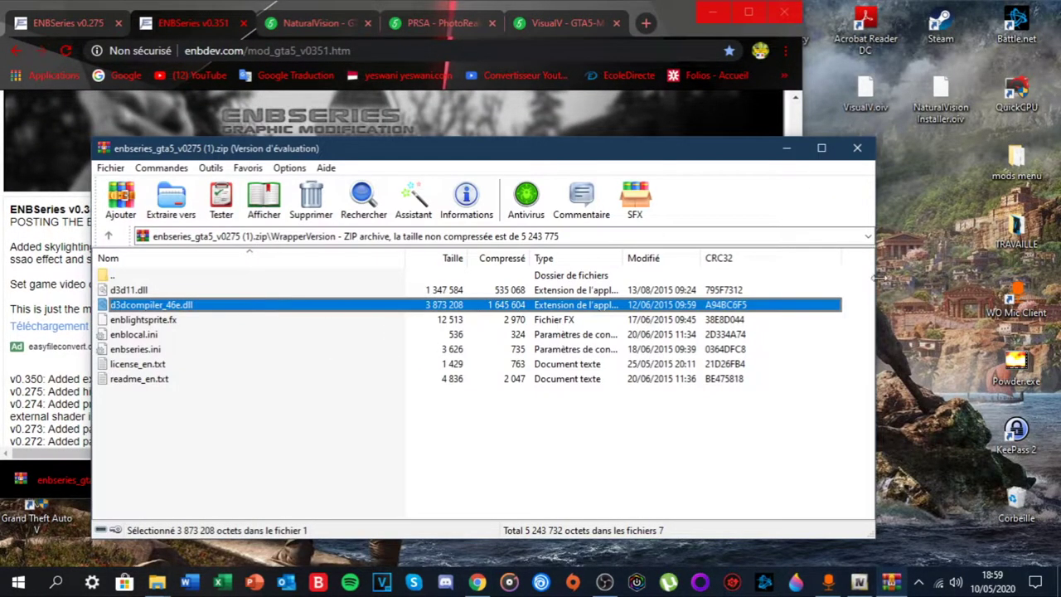
{"action": "left_click", "coordinate": [825, 292], "text": "ctrl"}
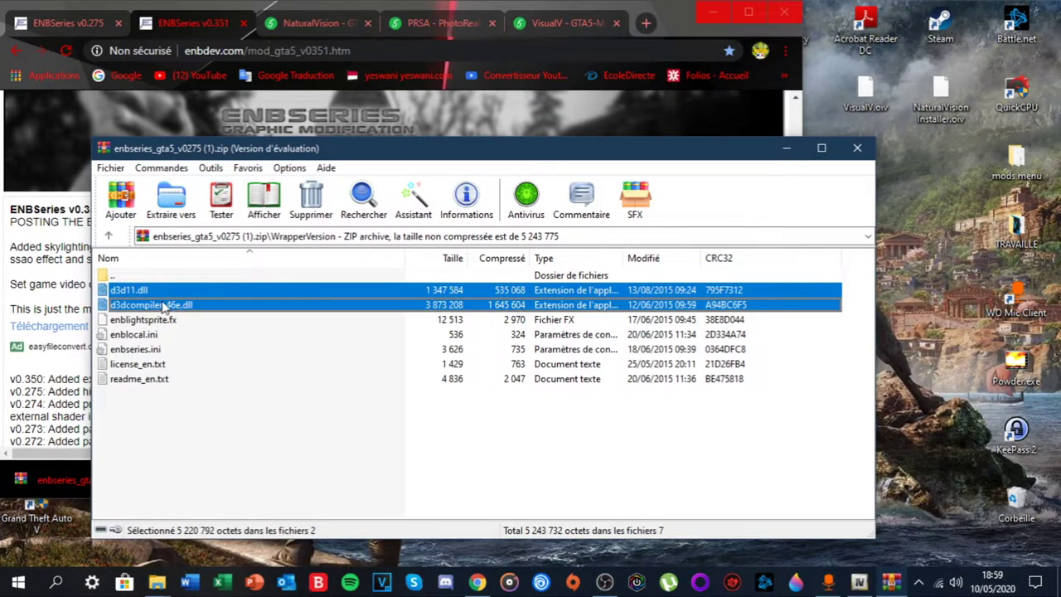
{"action": "left_click_drag", "start_coordinate": [185, 291], "coordinate": [335, 292]}
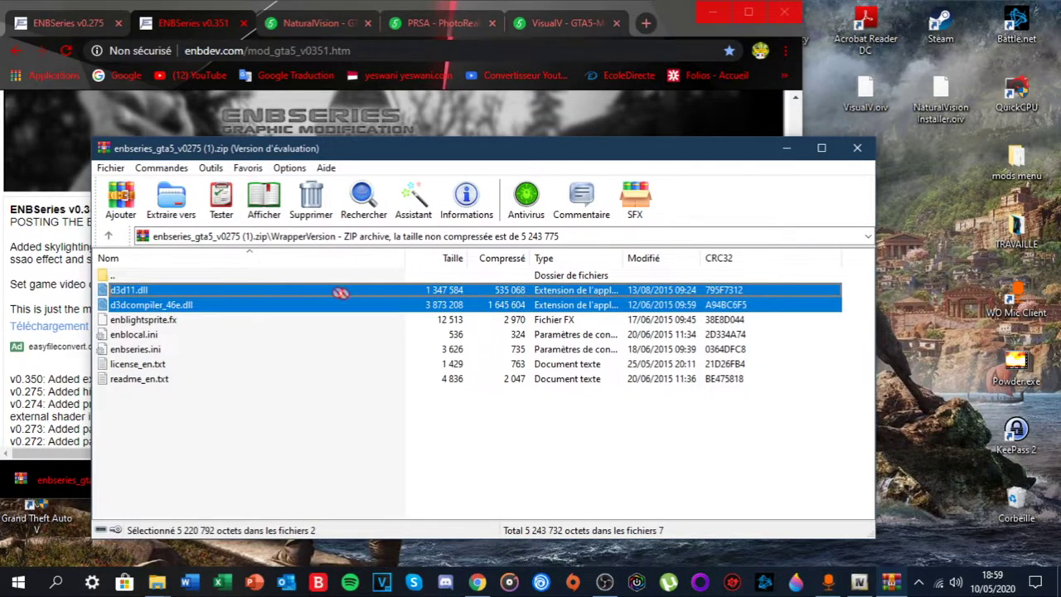
{"action": "left_click_drag", "start_coordinate": [461, 294], "coordinate": [920, 267]}
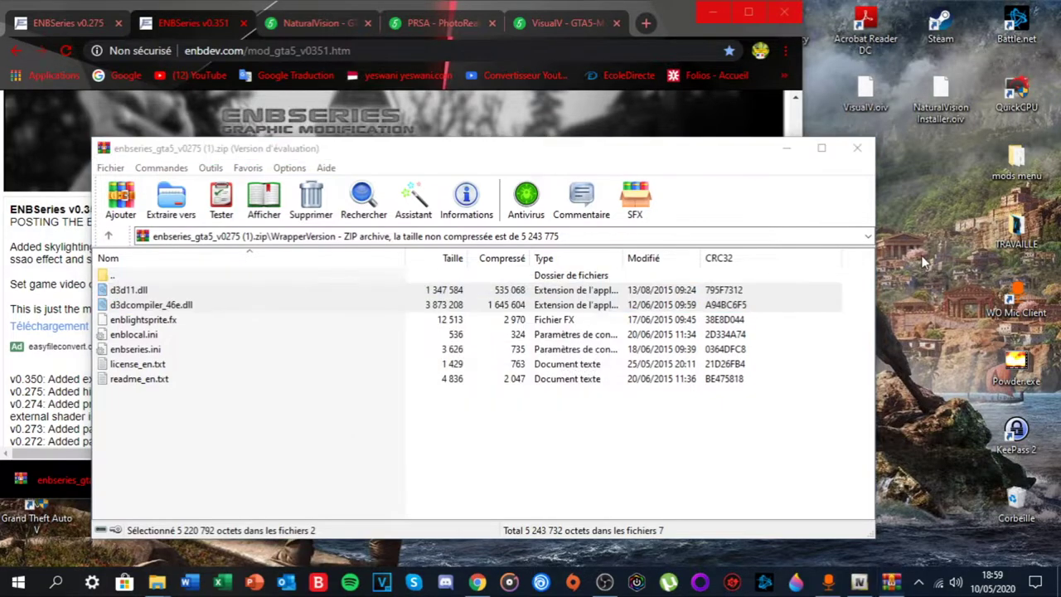
Close the v0275 archive, the browser and the Downloads window to clear the desktop.
{"action": "left_click", "coordinate": [857, 147]}
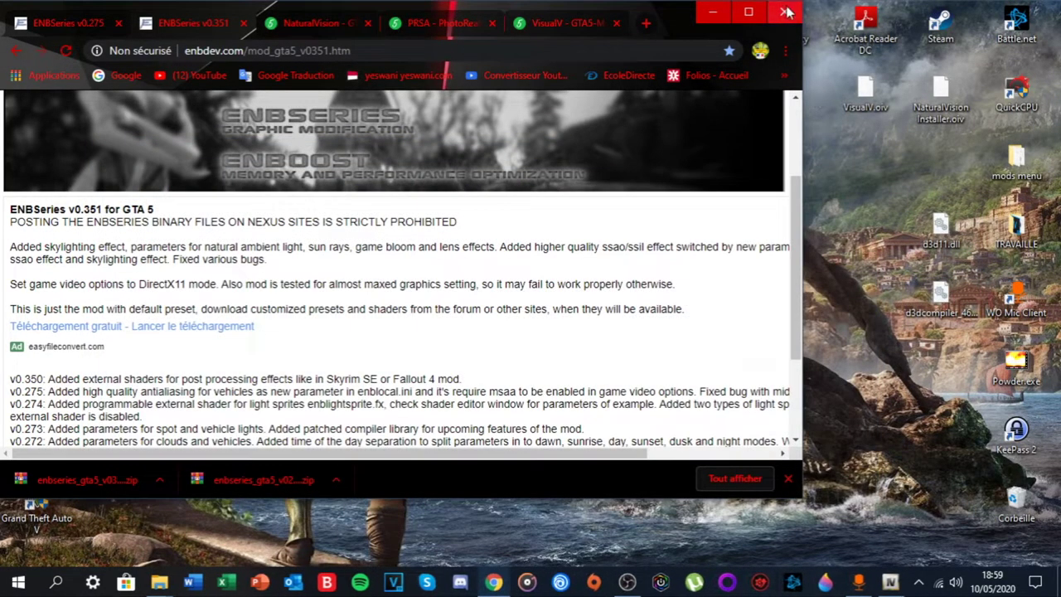
{"action": "left_click", "coordinate": [784, 12]}
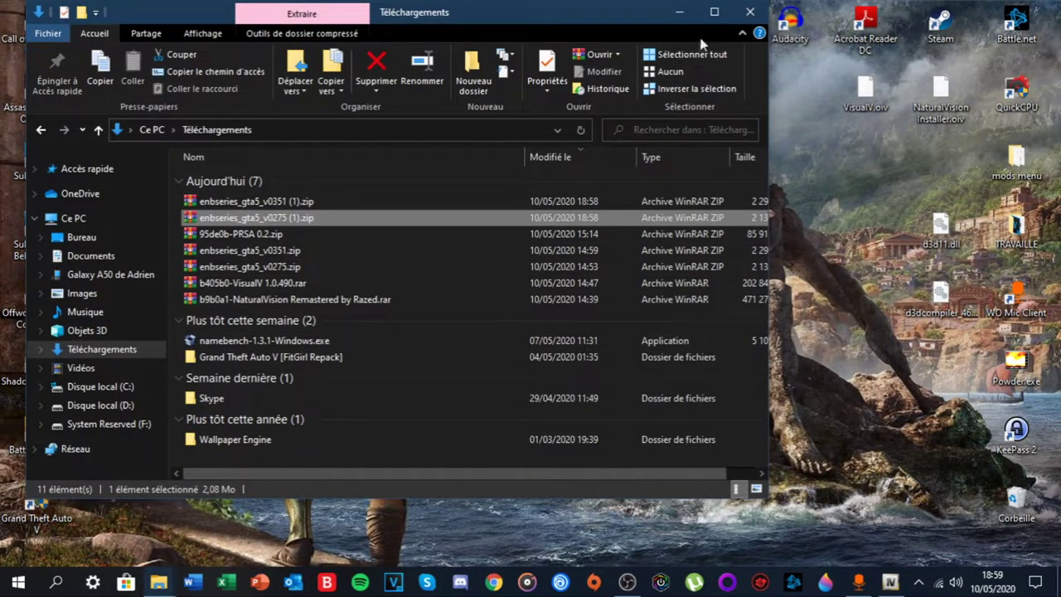
{"action": "left_click", "coordinate": [750, 12]}
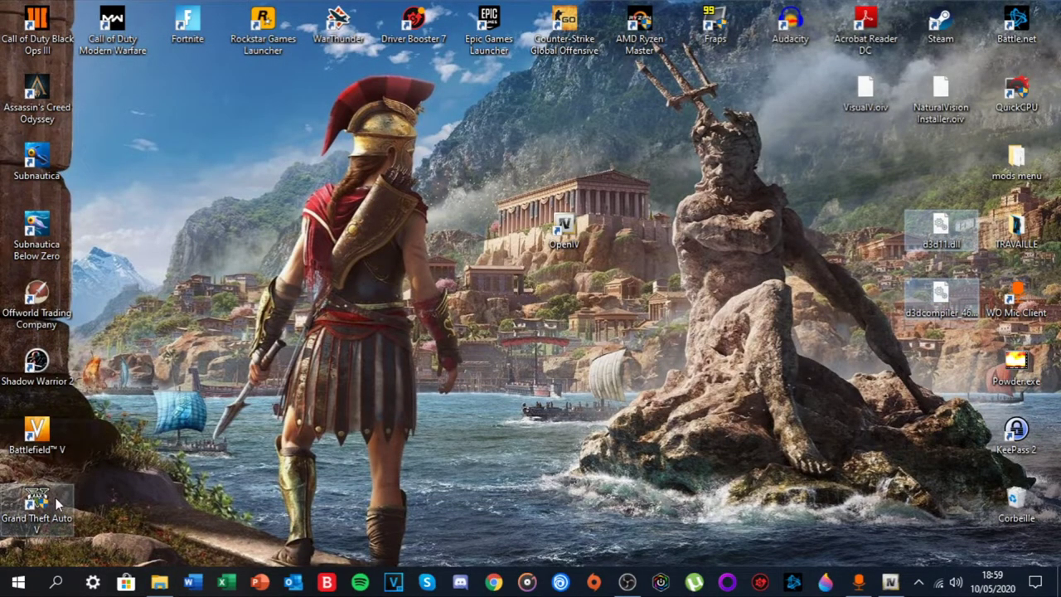
Open the Grand Theft Auto V installation folder from its desktop shortcut, move both extracted DLL files into it, and minimize the folder.
{"action": "left_click", "coordinate": [55, 497]}
{"action": "right_click", "coordinate": [55, 497]}
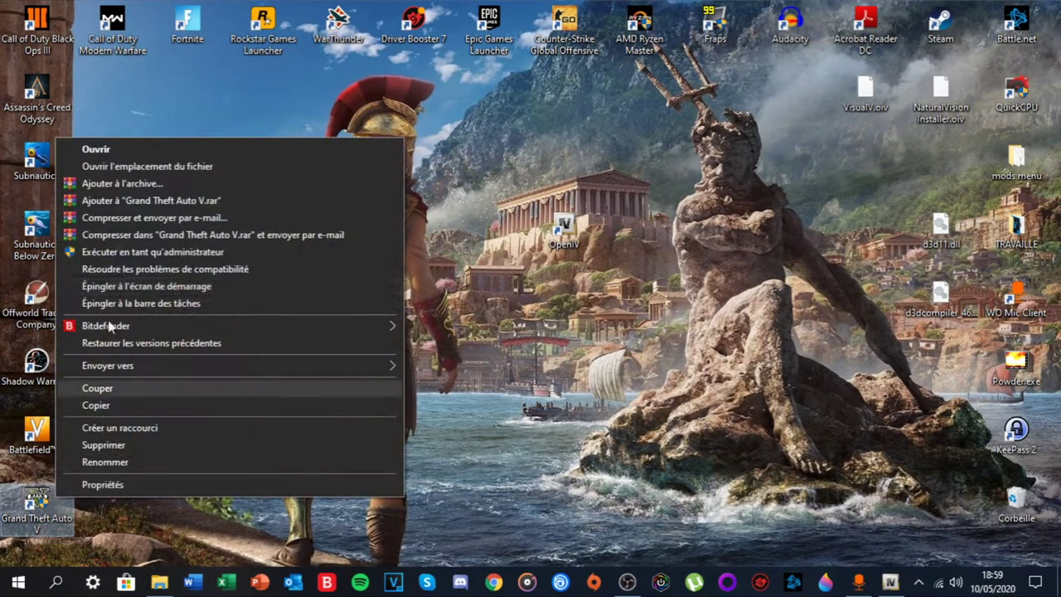
{"action": "left_click", "coordinate": [165, 166]}
{"action": "scroll", "coordinate": [535, 290], "scroll_direction": "up", "scroll_amount": 6}
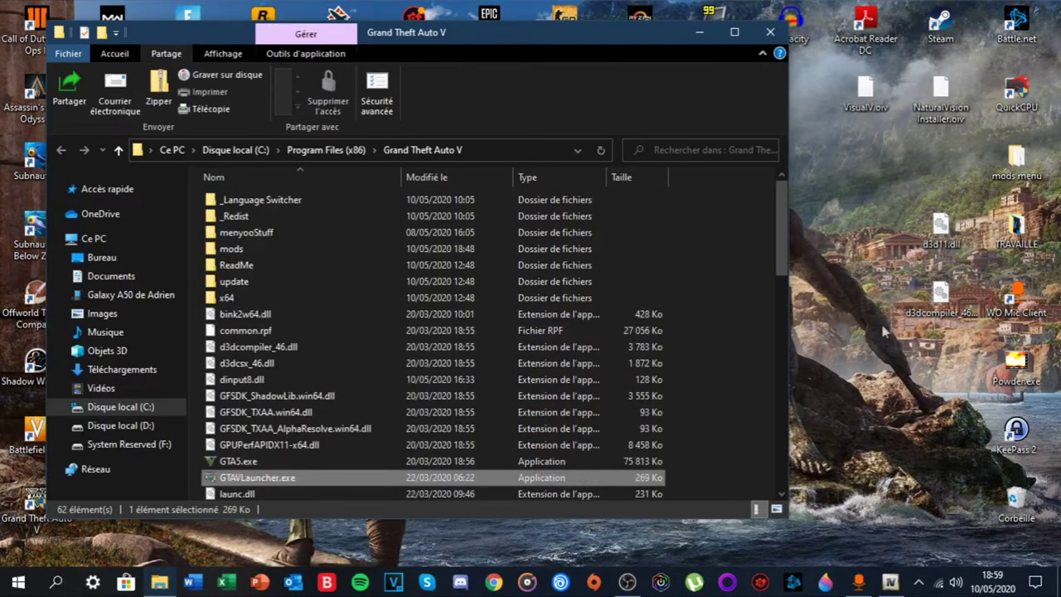
{"action": "left_click_drag", "start_coordinate": [885, 327], "coordinate": [751, 346]}
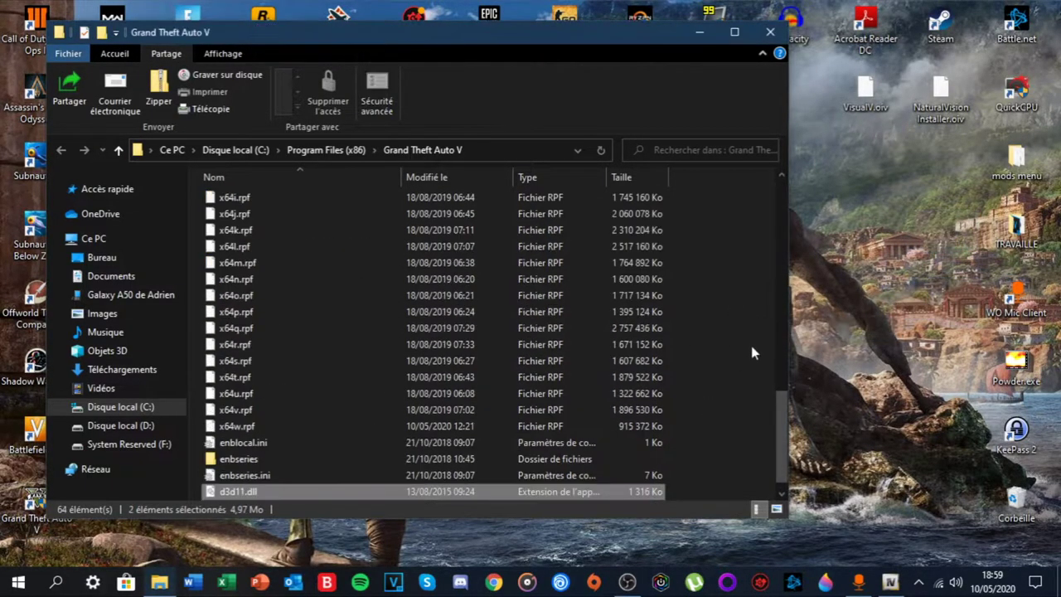
{"action": "scroll", "coordinate": [497, 410], "scroll_direction": "up", "scroll_amount": 10}
{"action": "left_click", "coordinate": [735, 31]}
{"action": "left_click", "coordinate": [970, 8]}
Return to the Downloads folder and open the WrapperVersion folder inside enbseries_gta5_v0351 (1).zip.
{"action": "left_click", "coordinate": [160, 583]}
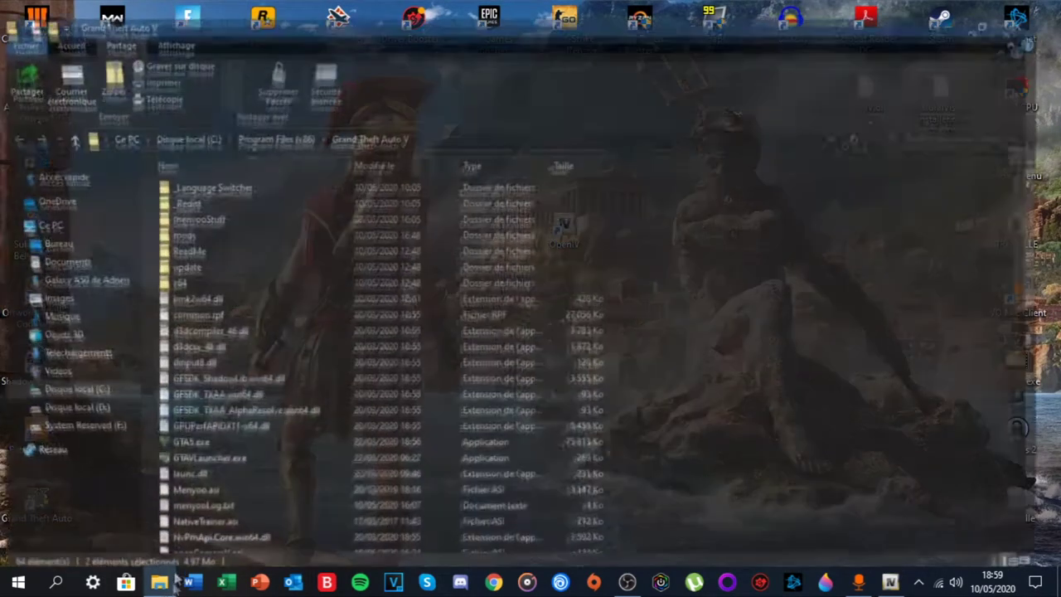
{"action": "left_click", "coordinate": [75, 342]}
{"action": "left_click", "coordinate": [269, 203]}
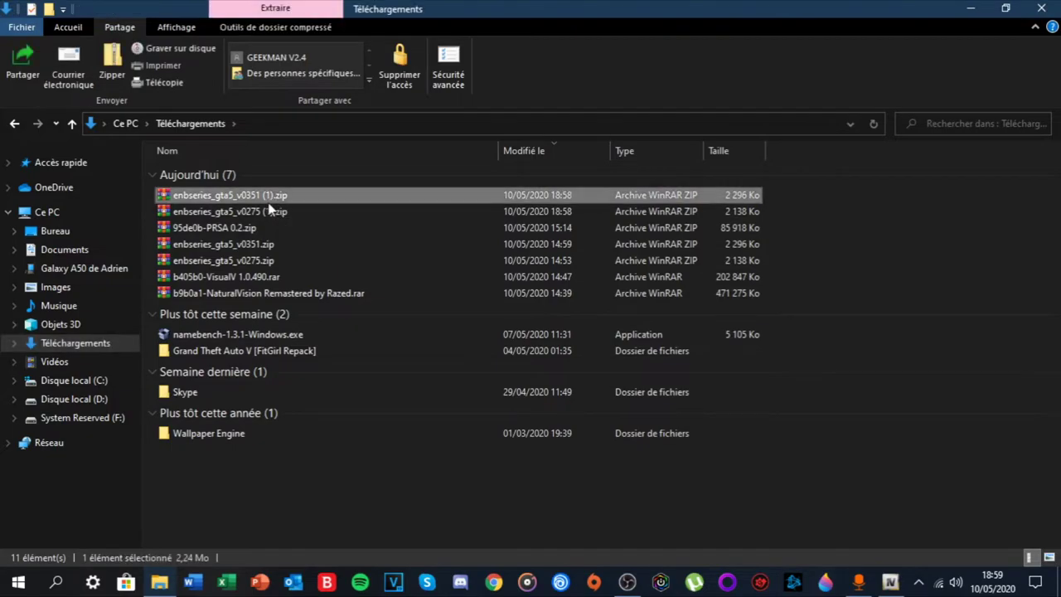
{"action": "double_click", "coordinate": [275, 195]}
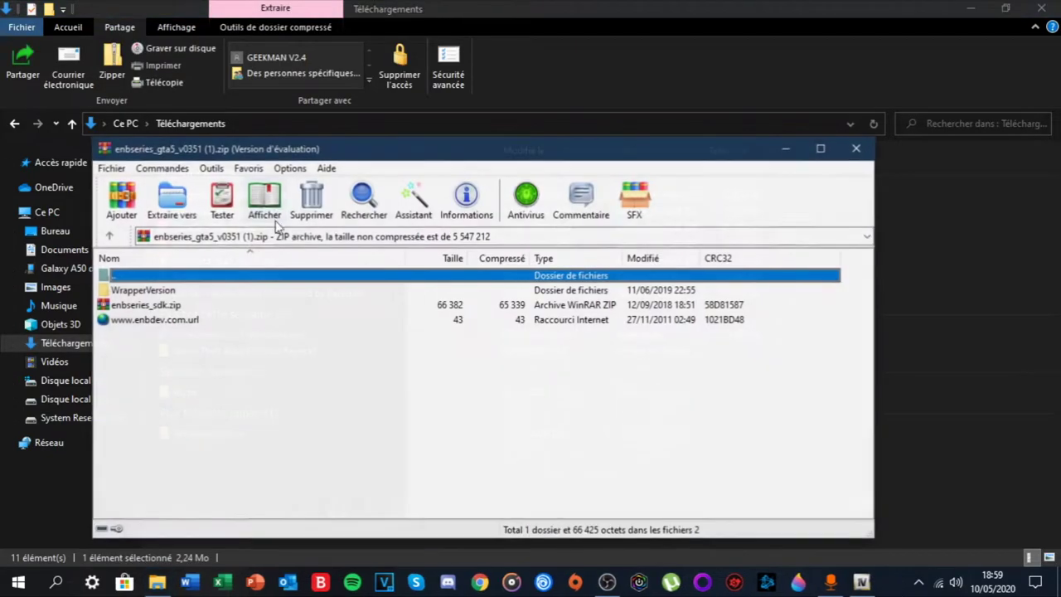
{"action": "key", "text": "Escape"}
{"action": "left_click", "coordinate": [255, 291]}
{"action": "double_click", "coordinate": [256, 290]}
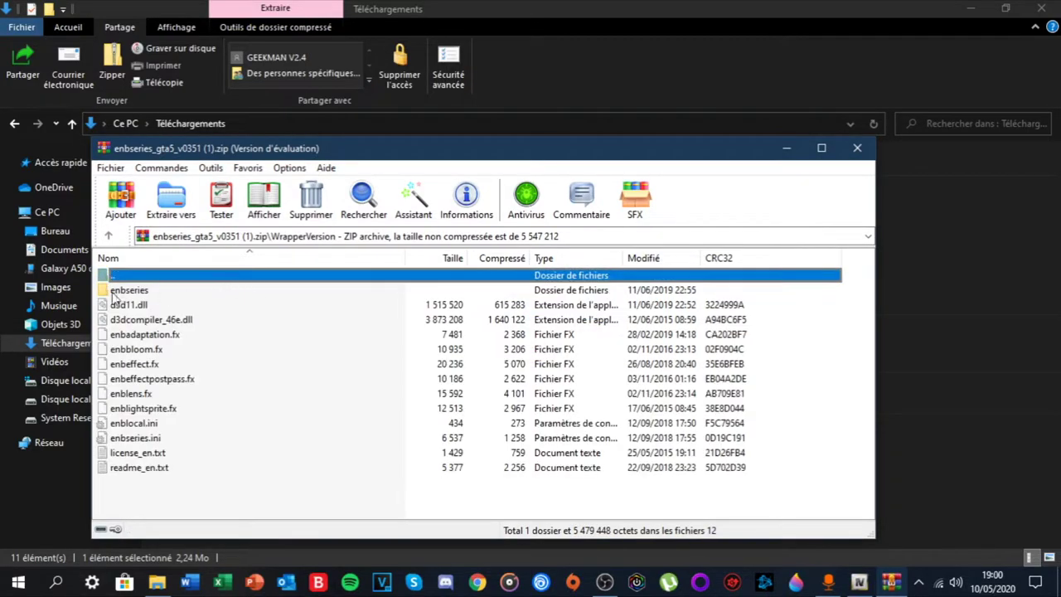
{"action": "left_click", "coordinate": [142, 321]}
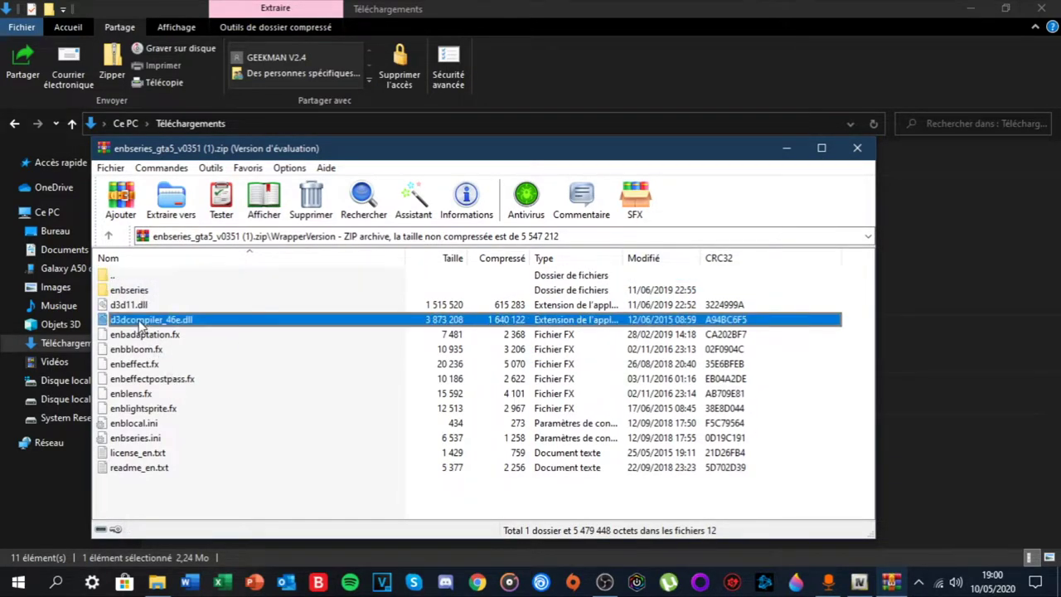
{"action": "left_click", "coordinate": [141, 305]}
{"action": "left_click", "coordinate": [145, 321]}
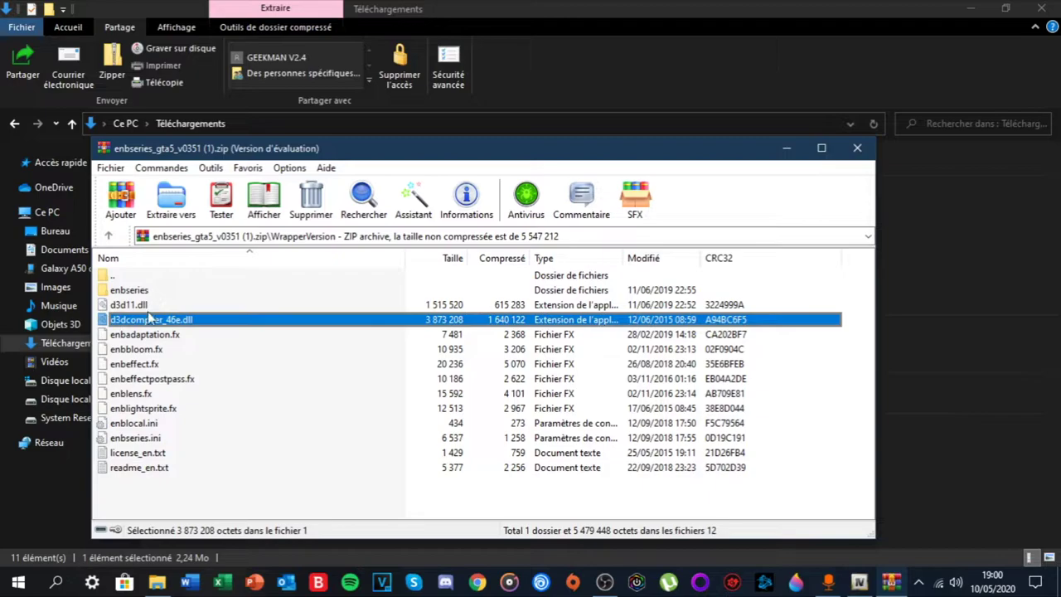
{"action": "left_click", "coordinate": [146, 305]}
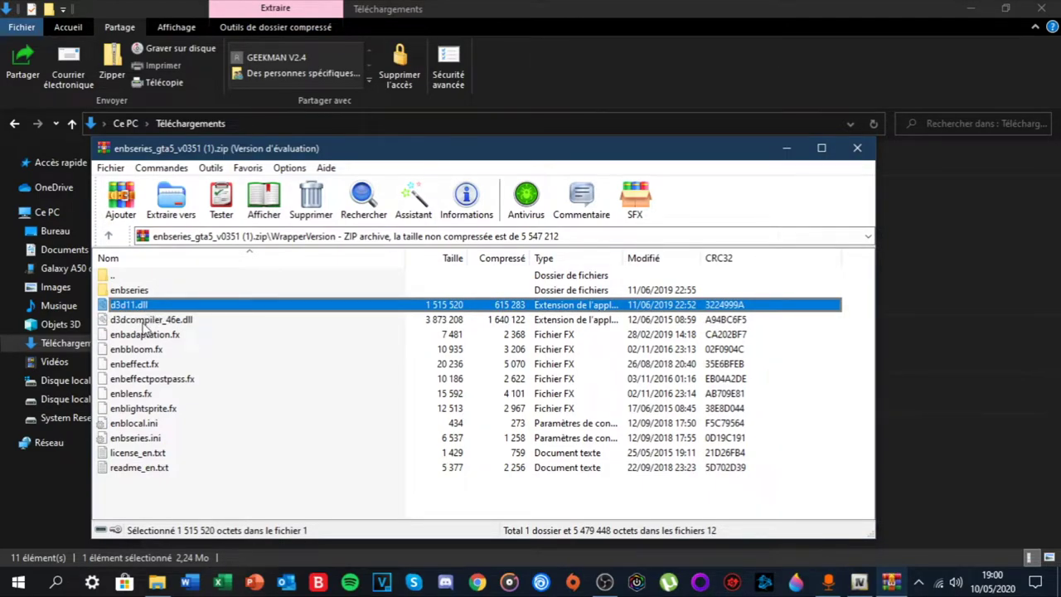
{"action": "left_click", "coordinate": [147, 321]}
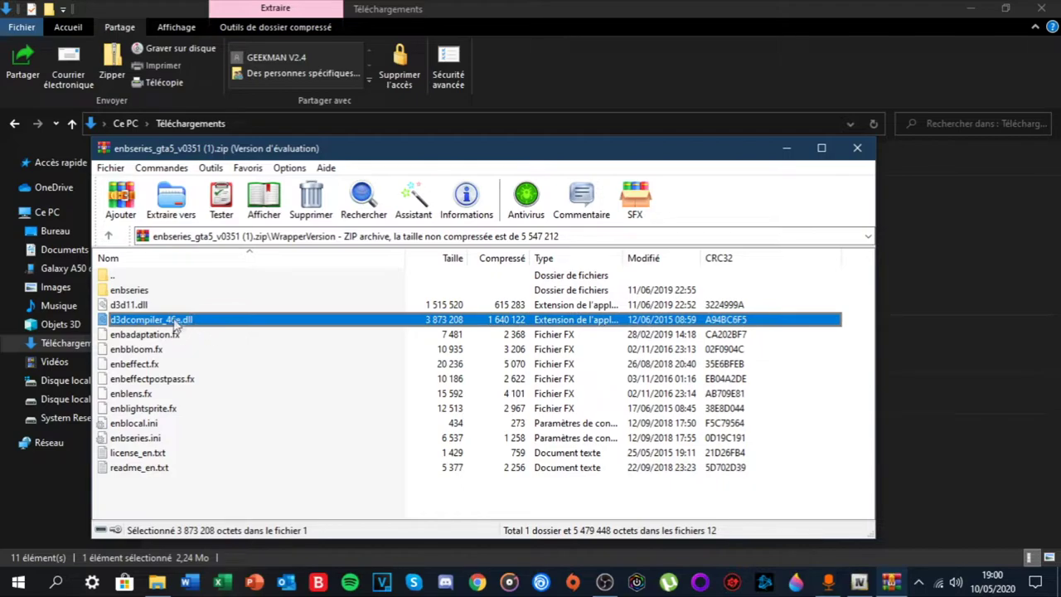
{"action": "left_click_drag", "start_coordinate": [605, 149], "coordinate": [761, 256]}
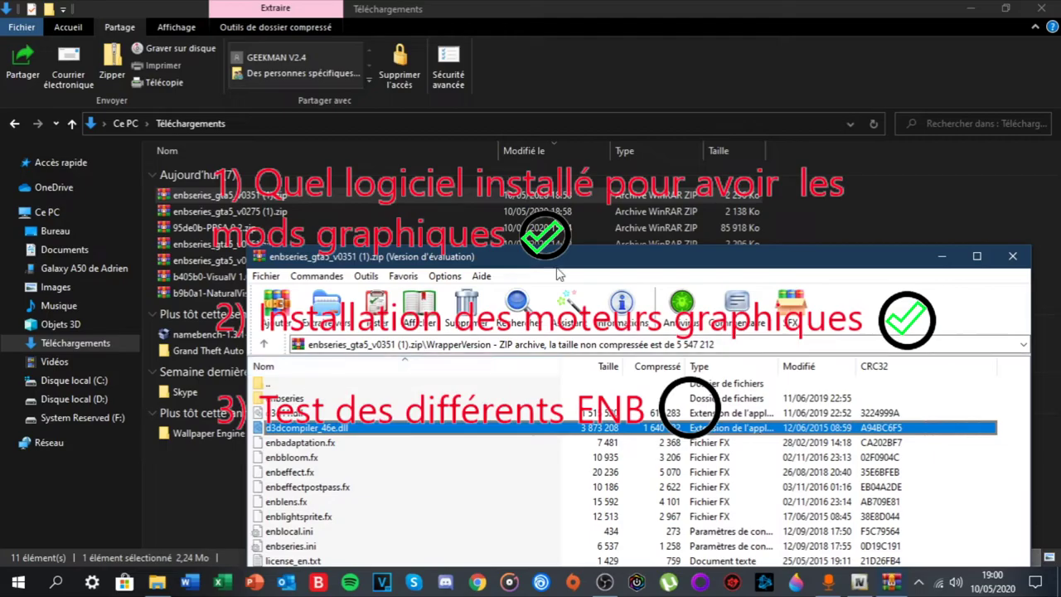
{"action": "left_click_drag", "start_coordinate": [573, 265], "coordinate": [473, 184]}
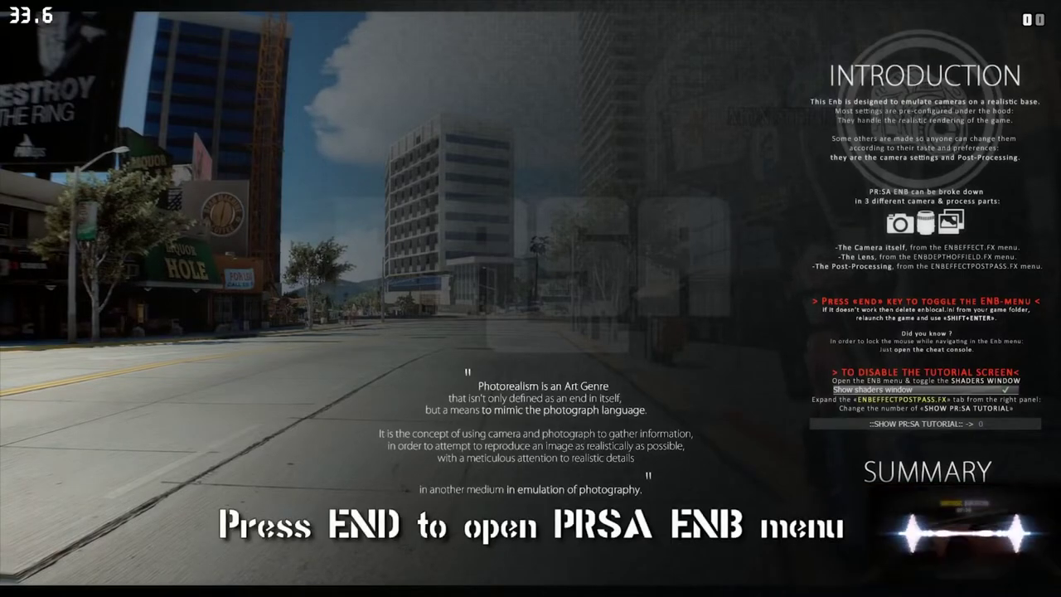
Open the in-game PRSA ENB menu, enable the shaders window, and expand the ENBEFFECTPOSTPASS.FX parameters.
{"action": "key", "text": "End"}
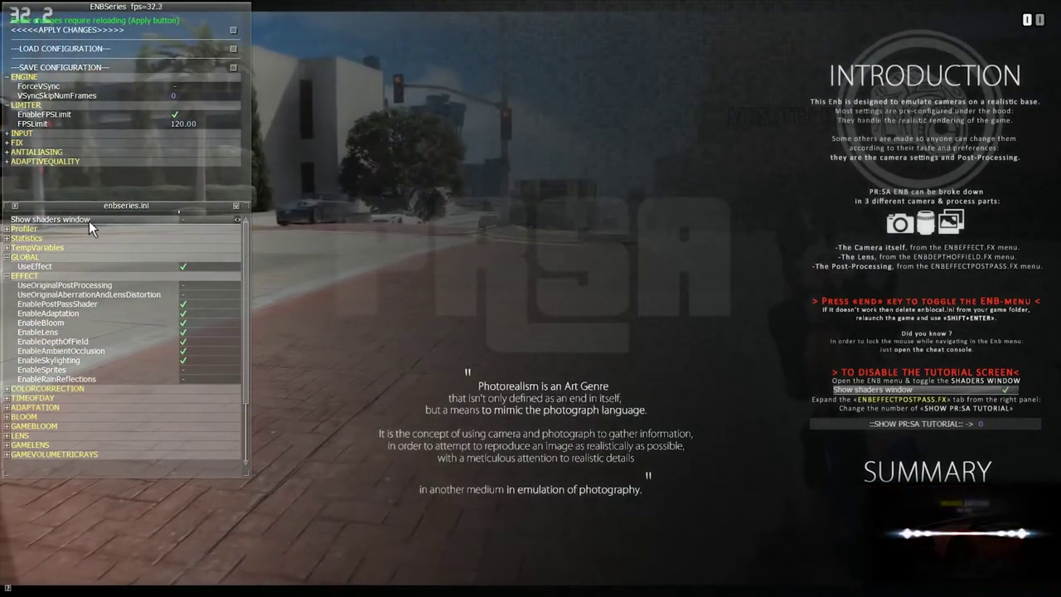
{"action": "left_click", "coordinate": [88, 220]}
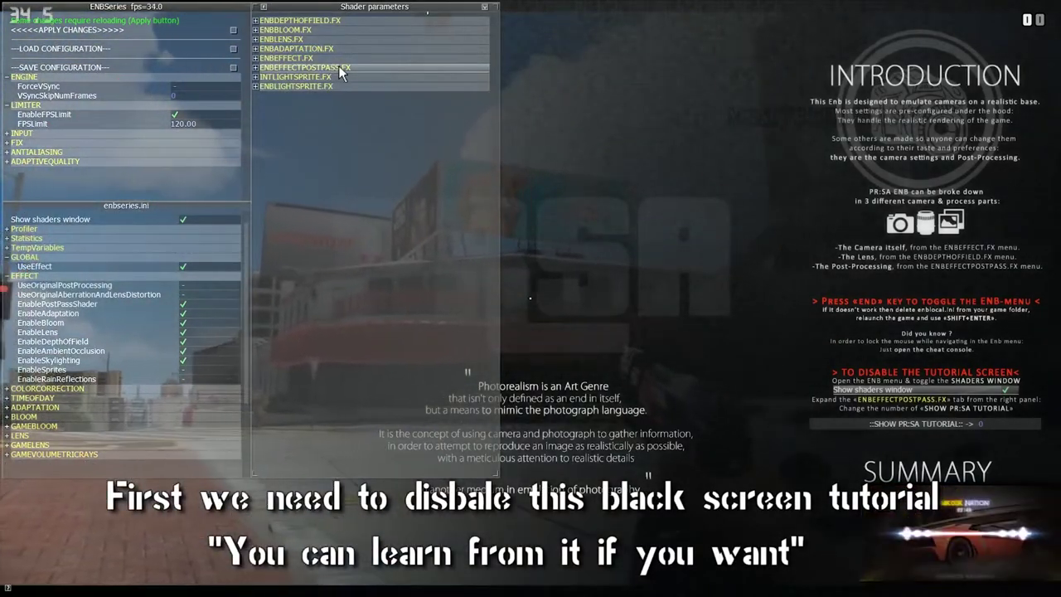
{"action": "left_click", "coordinate": [338, 69]}
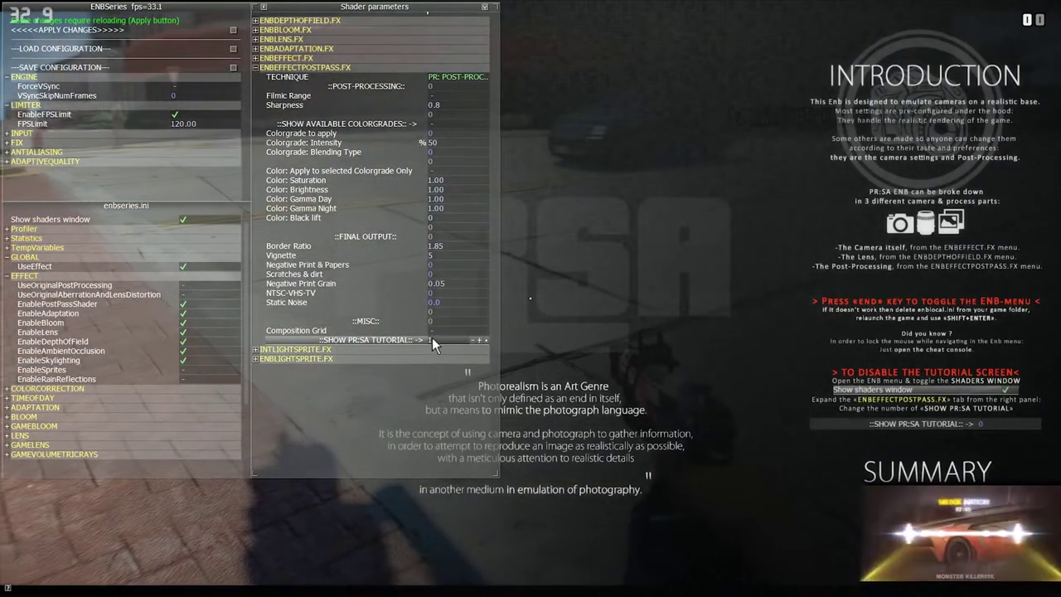
Change the SHOW PR:SA TUTORIAL value through 2, 3, 5 and 6 to page past and disable the tutorial screen.
{"action": "left_click", "coordinate": [446, 337]}
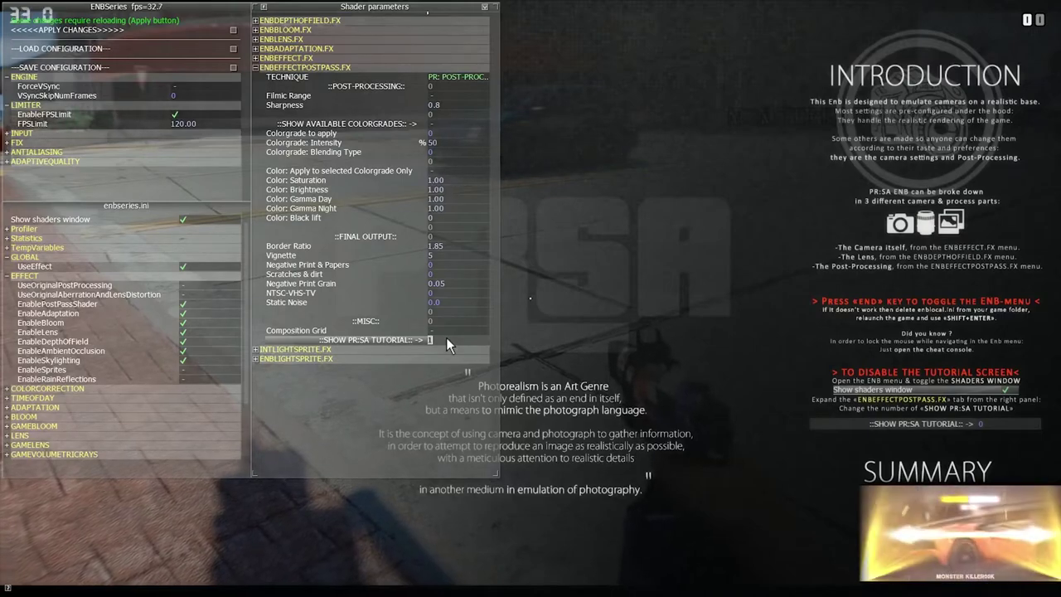
{"action": "type", "text": "2"}
{"action": "key", "text": "Return"}
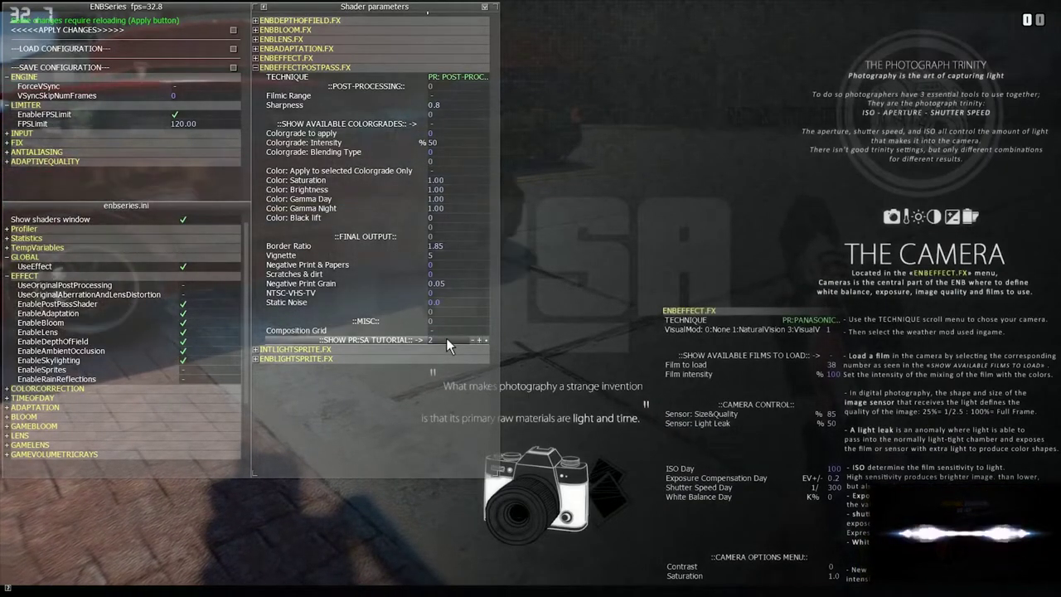
{"action": "left_click", "coordinate": [446, 337]}
{"action": "type", "text": "3"}
{"action": "key", "text": "Return"}
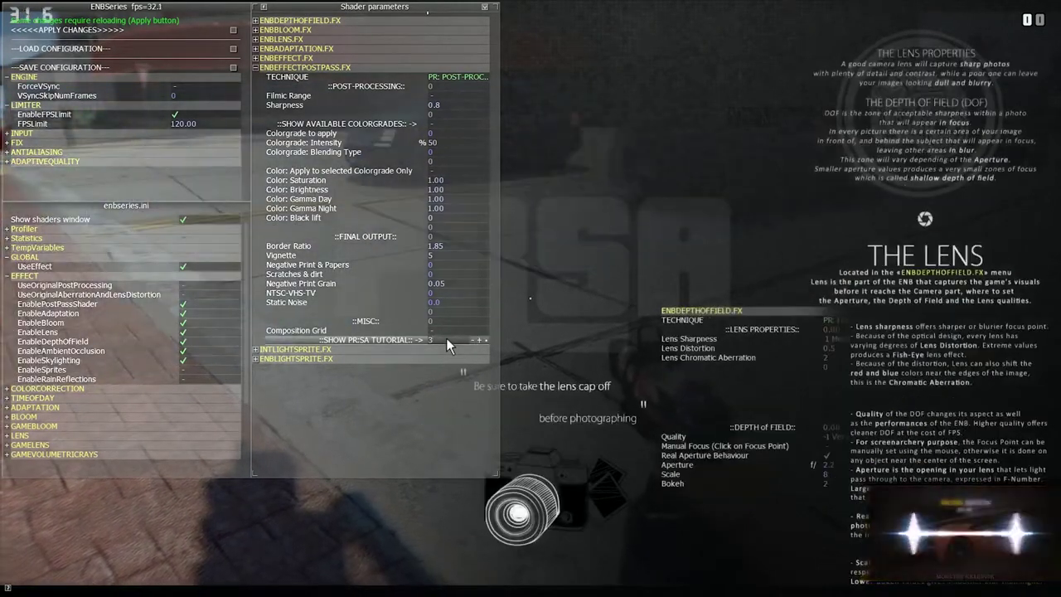
{"action": "left_click", "coordinate": [446, 338]}
{"action": "type", "text": "5"}
{"action": "key", "text": "Return"}
{"action": "left_click", "coordinate": [446, 337]}
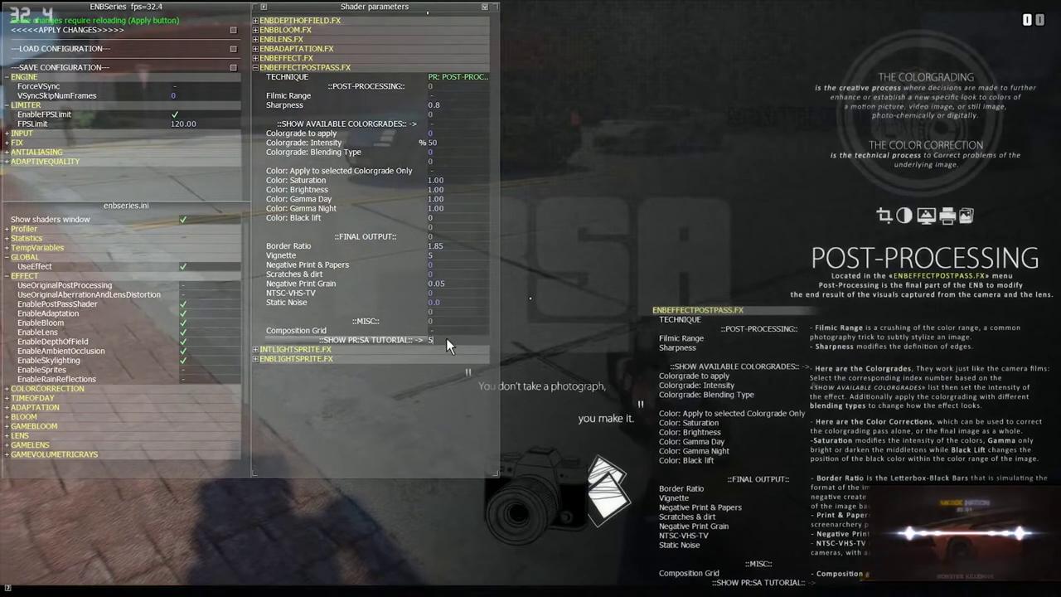
{"action": "type", "text": "6"}
{"action": "key", "text": "Return"}
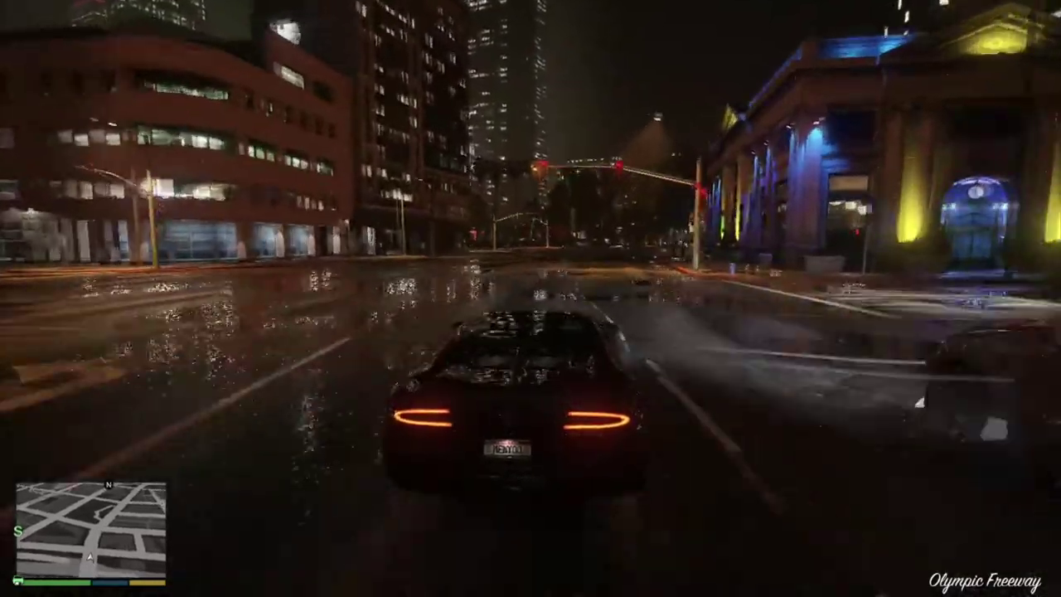